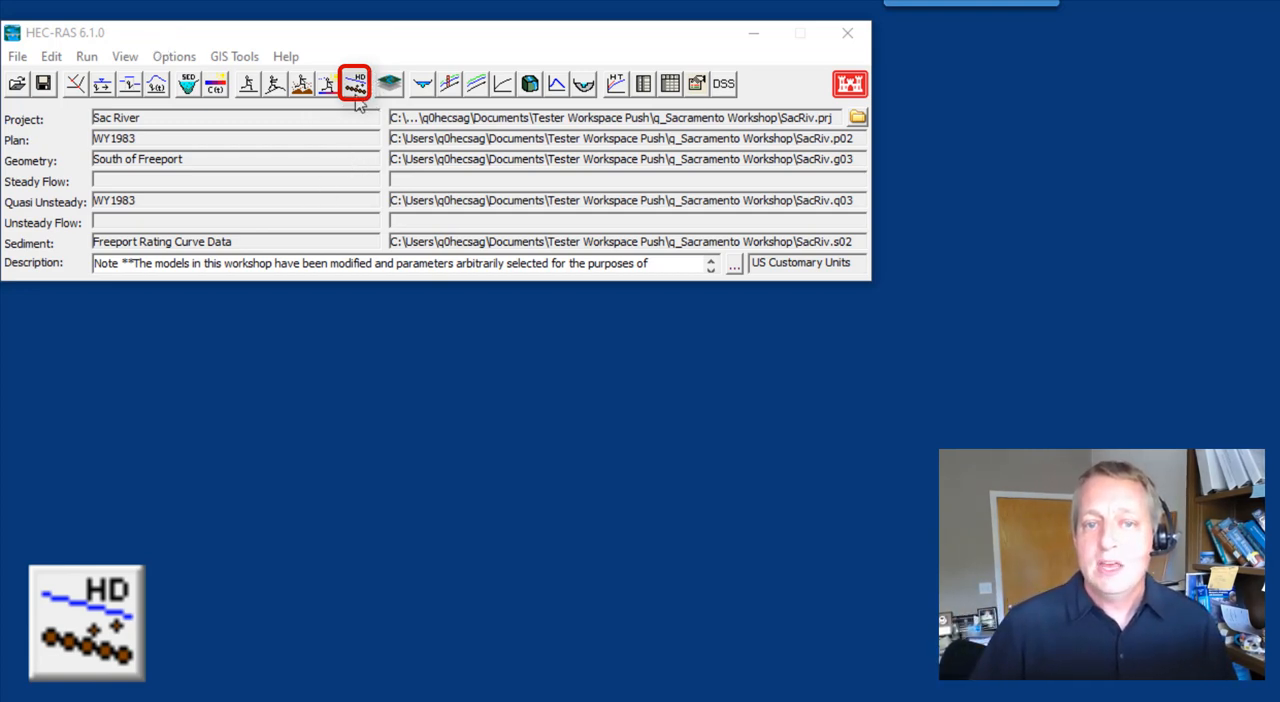
# Open the hydraulic design functions, switch the design type to Riprap, and show the riprap calculator's editing options
pyautogui.click(88, 58)
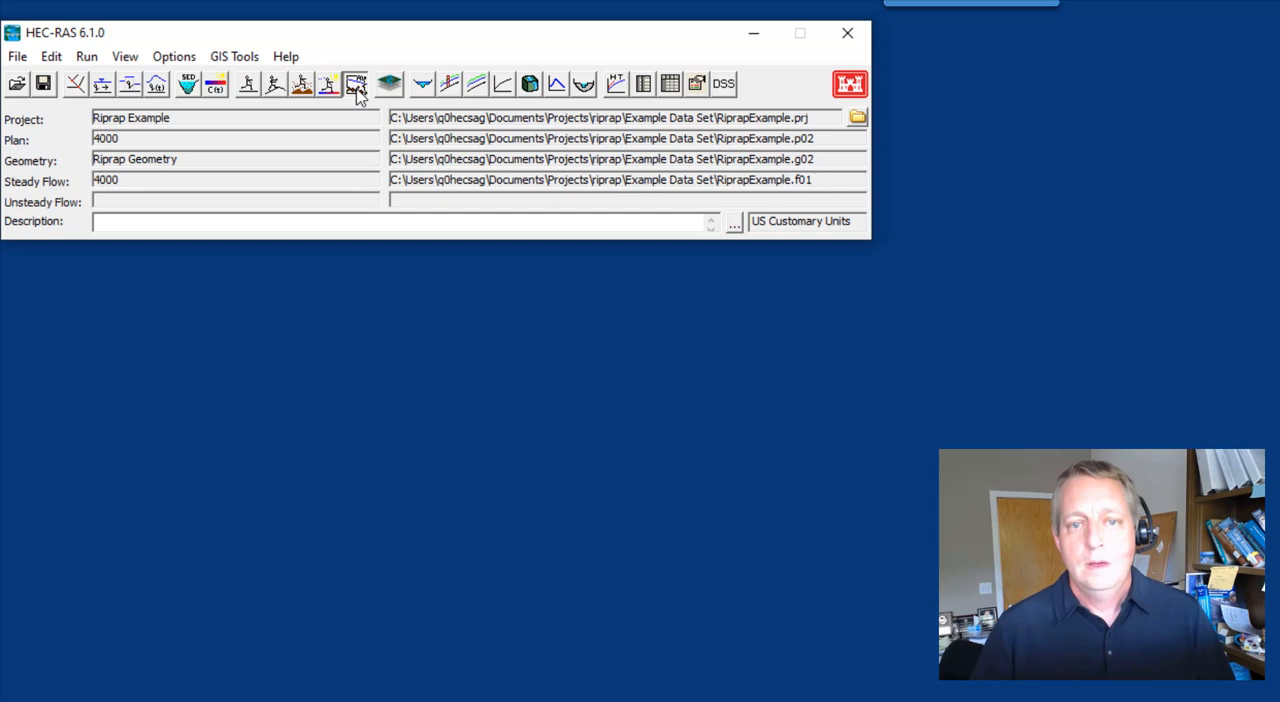
pyautogui.click(356, 86)
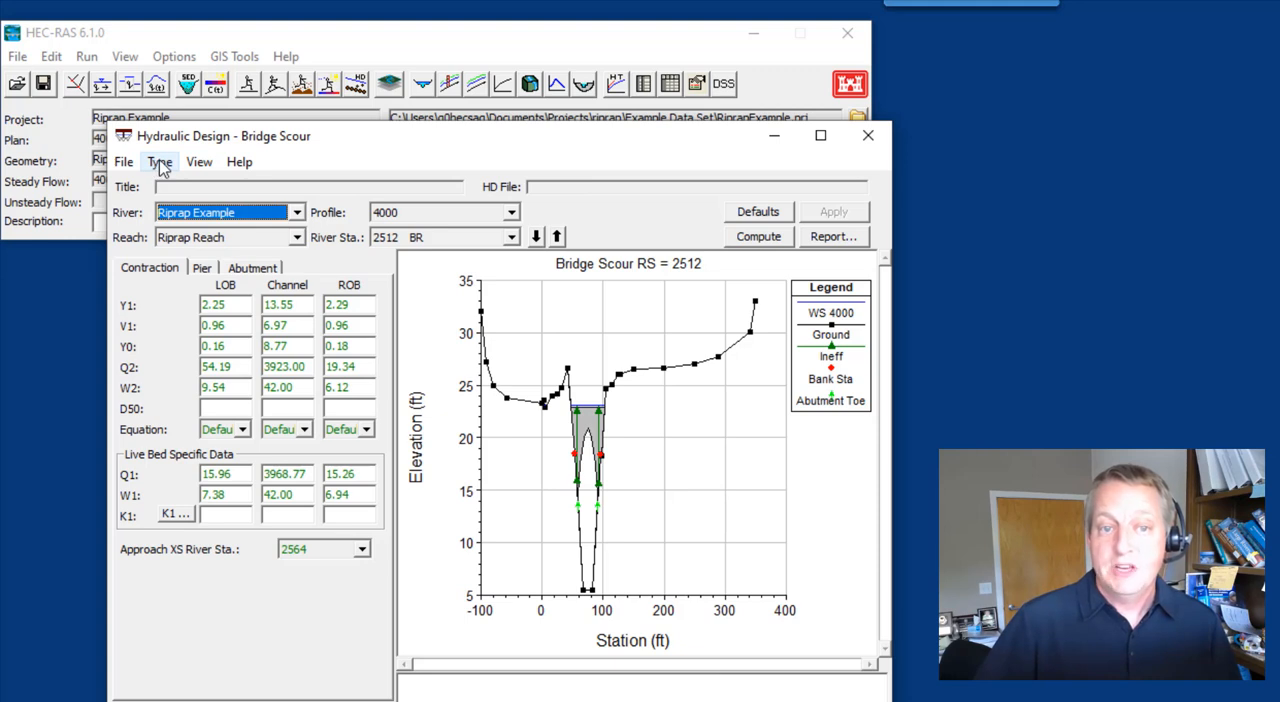
pyautogui.click(161, 166)
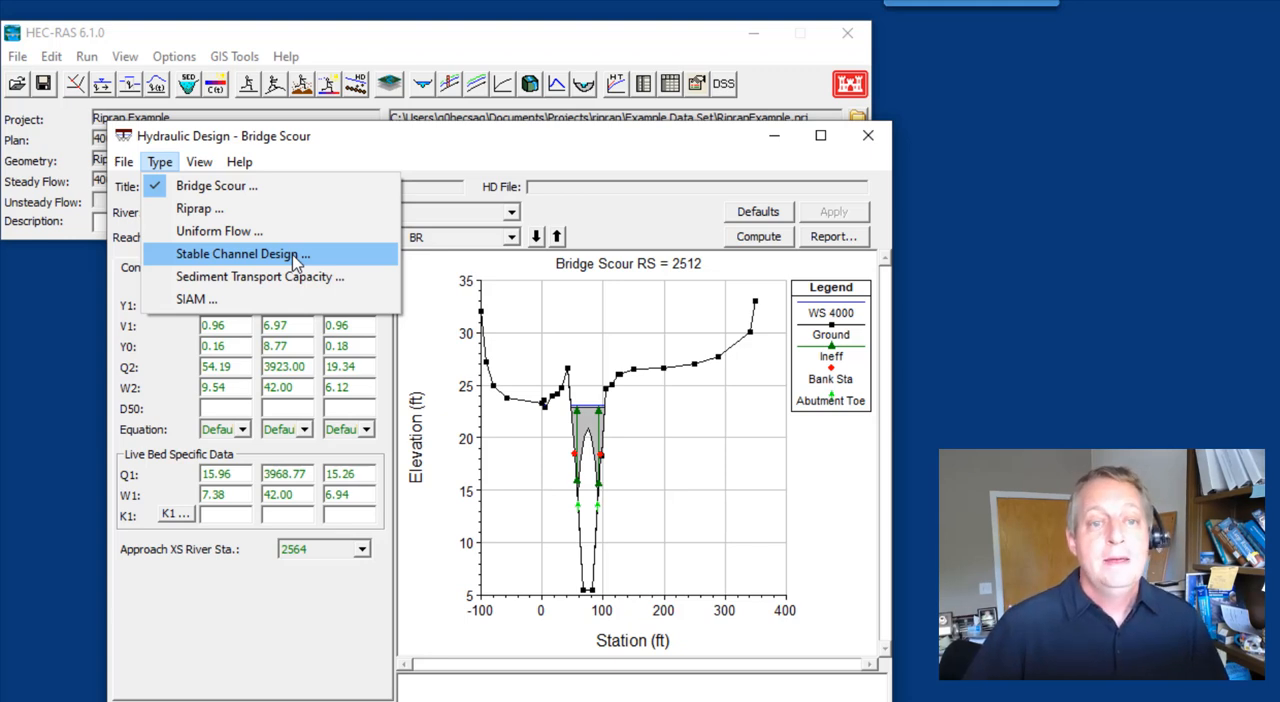
pyautogui.click(213, 212)
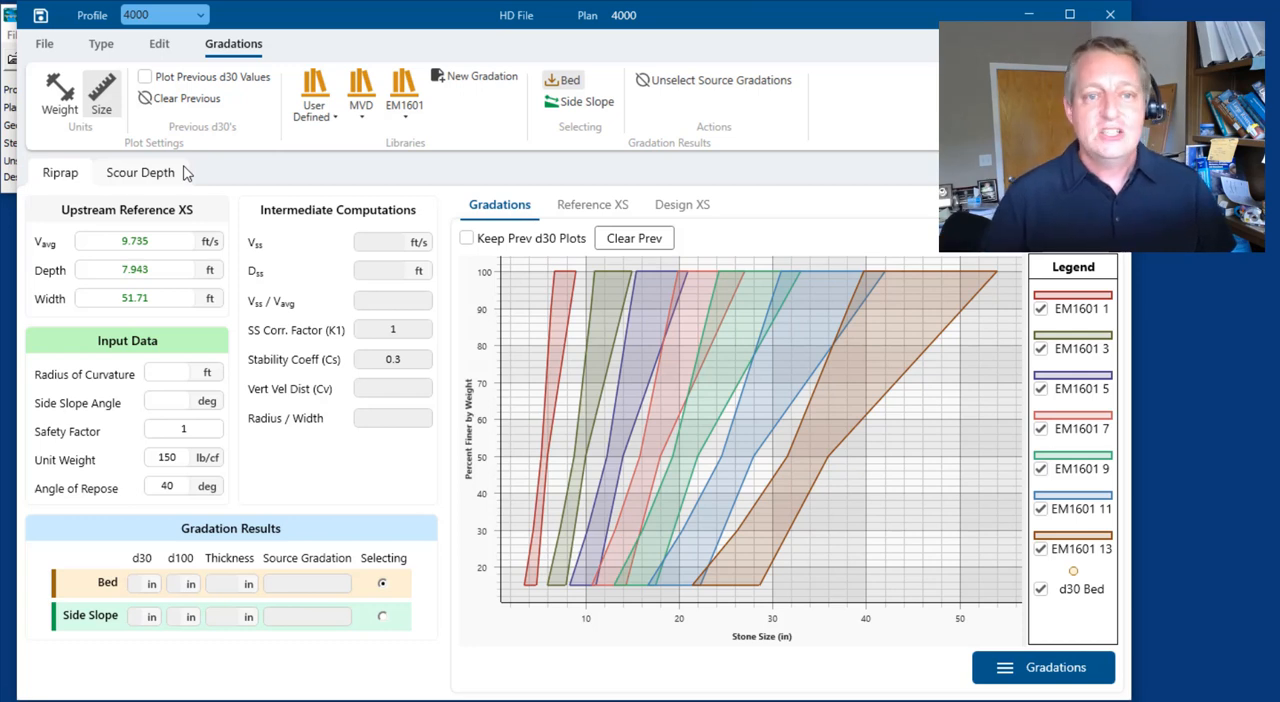
pyautogui.click(163, 45)
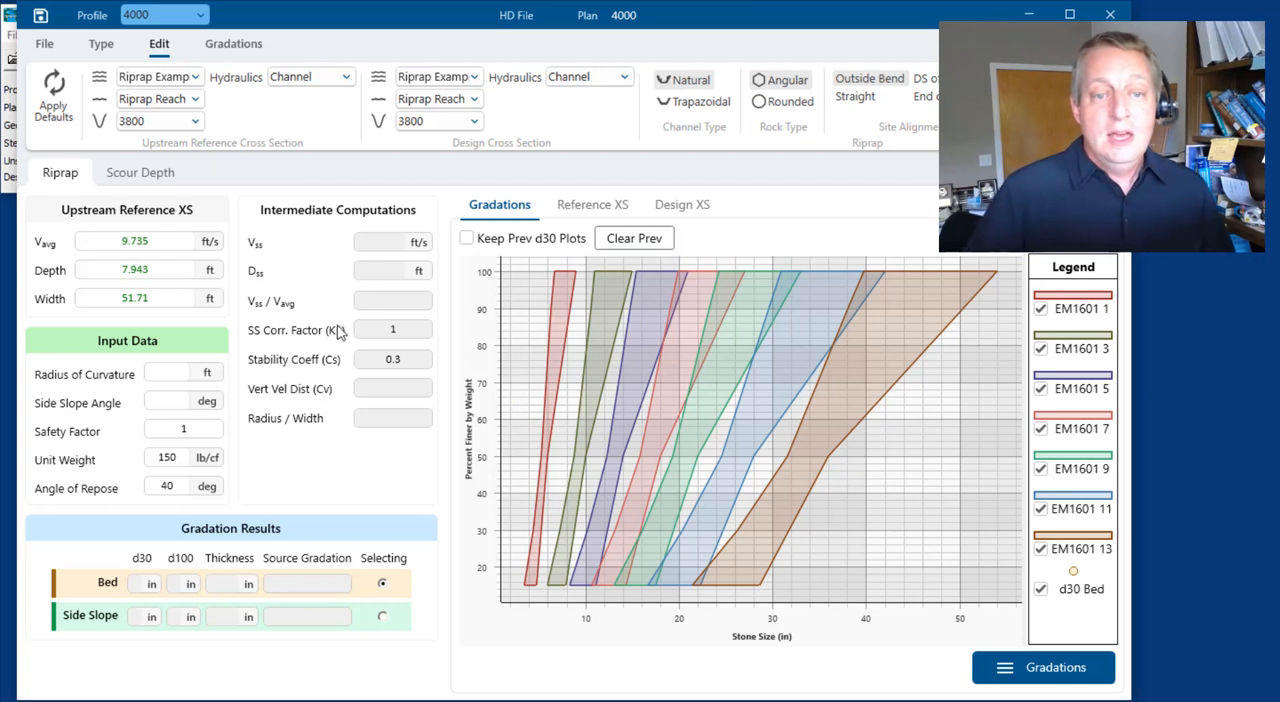
pyautogui.click(136, 295)
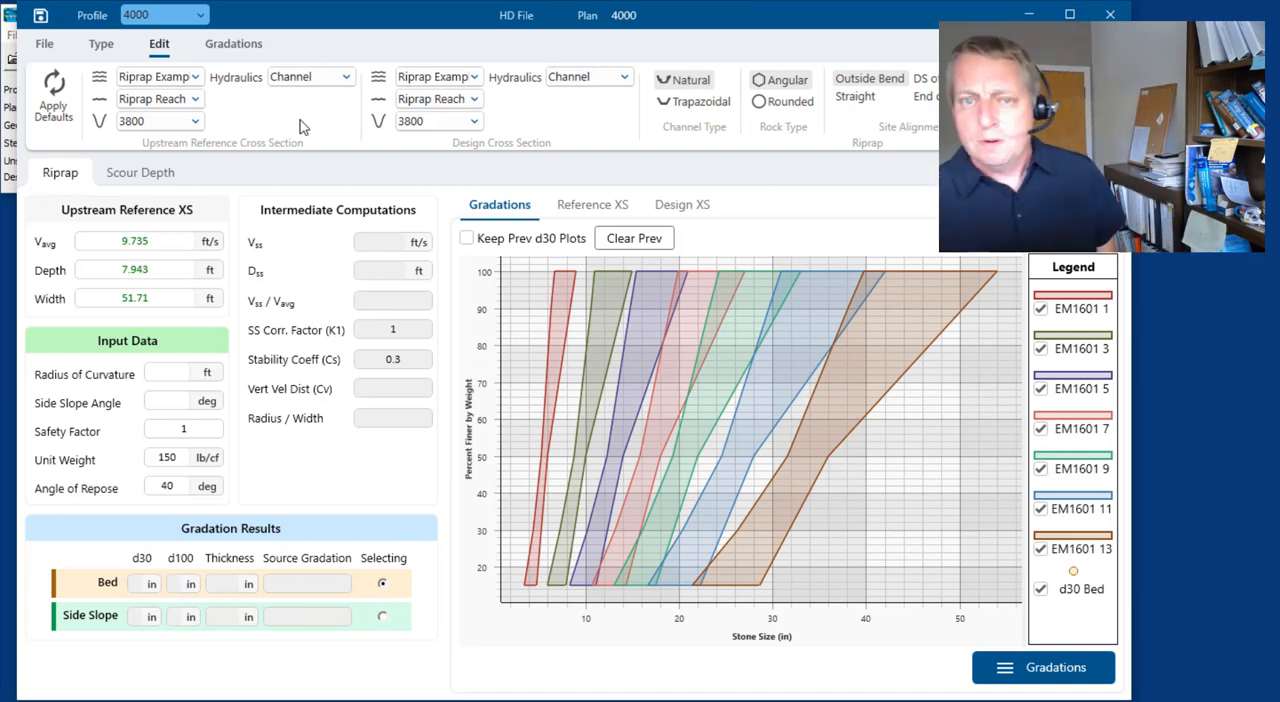
# Open the Riprap Geometry schematic and view the cross section data for river station 3500
pyautogui.click(11, 134)
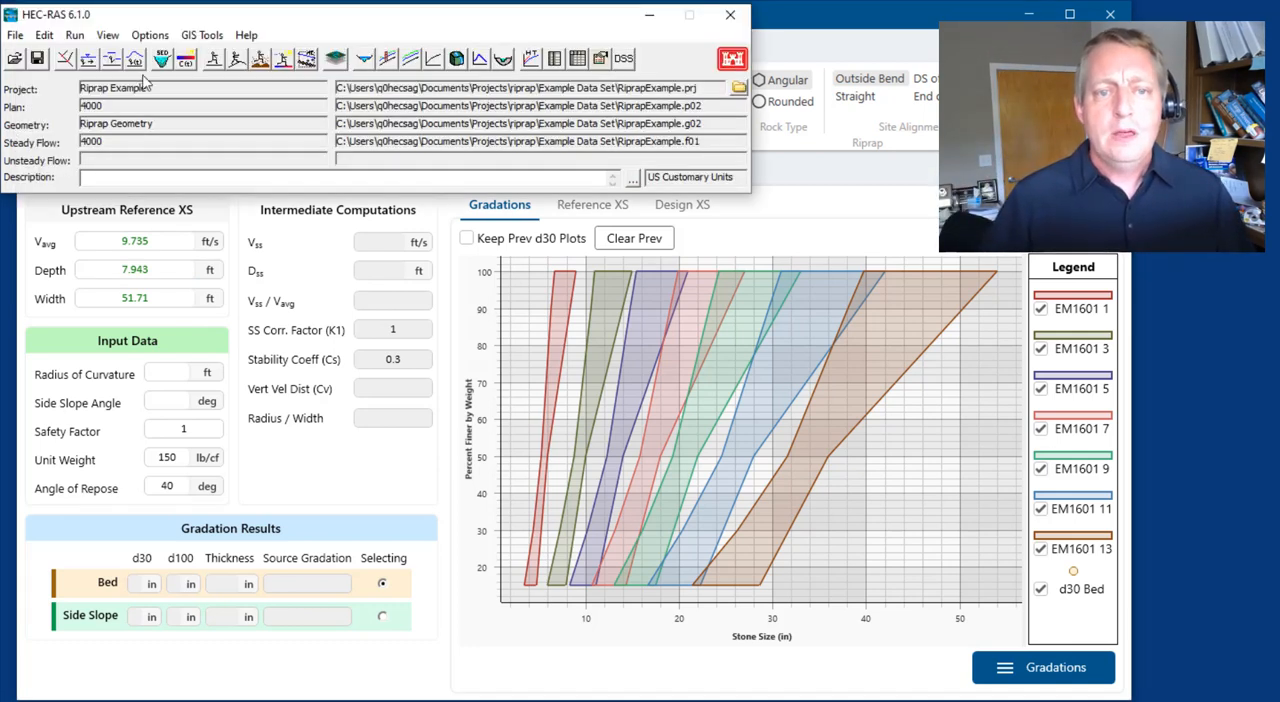
pyautogui.click(64, 59)
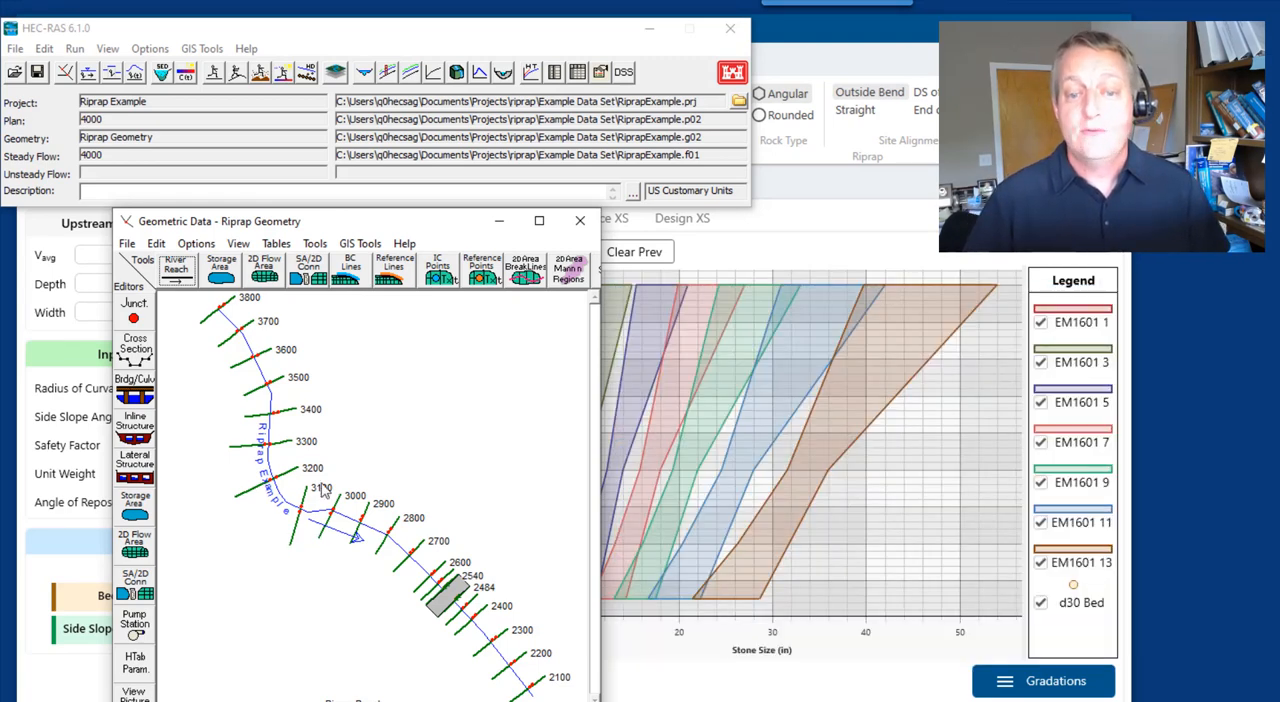
pyautogui.rightClick(280, 388)
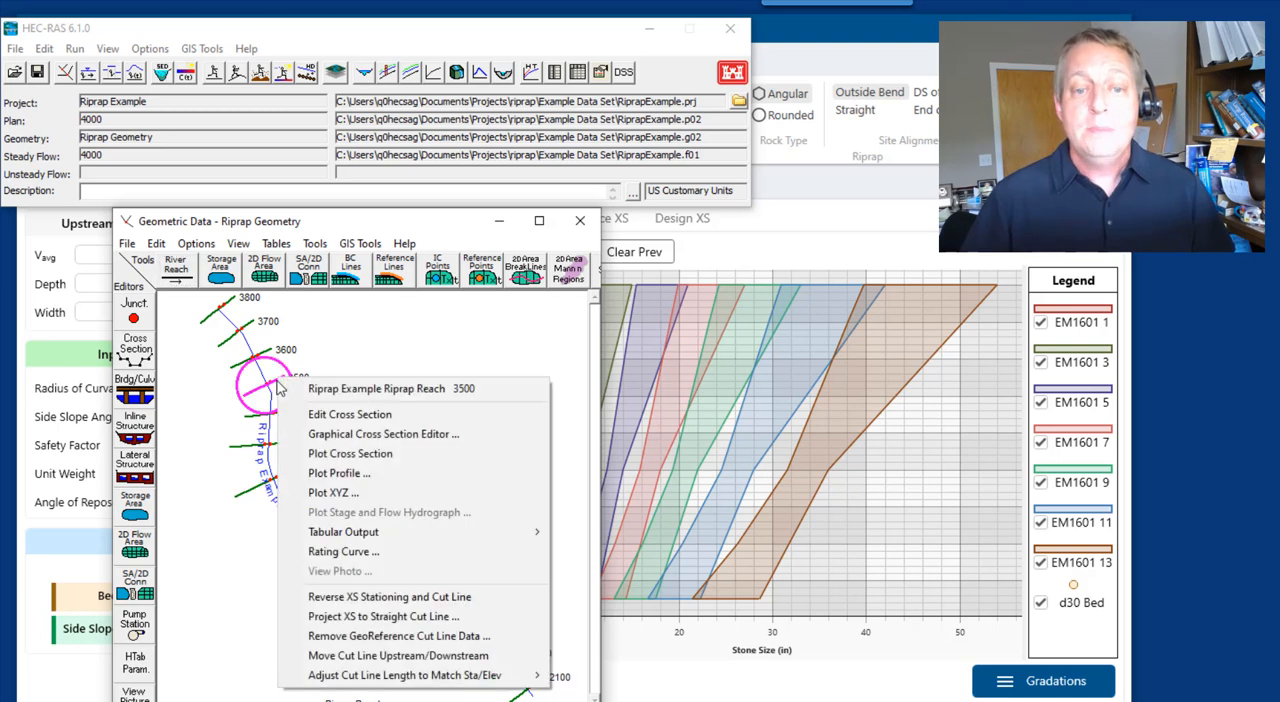
pyautogui.click(398, 345)
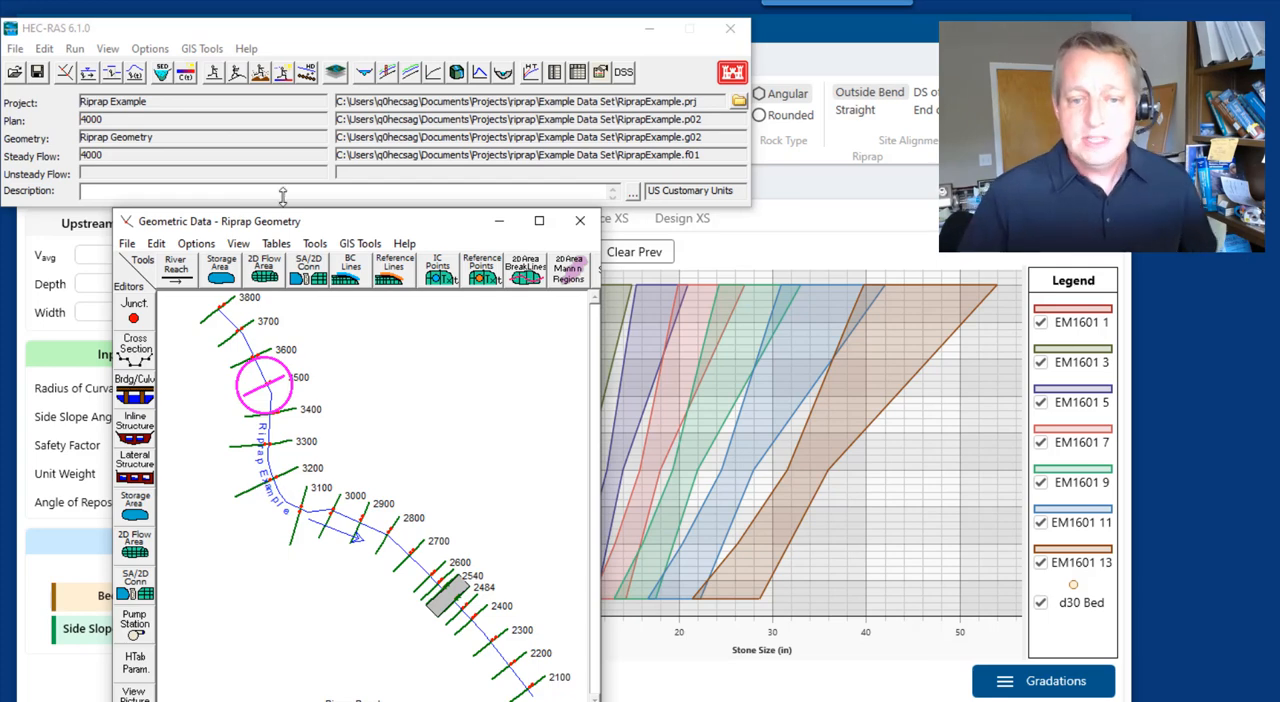
pyautogui.click(148, 356)
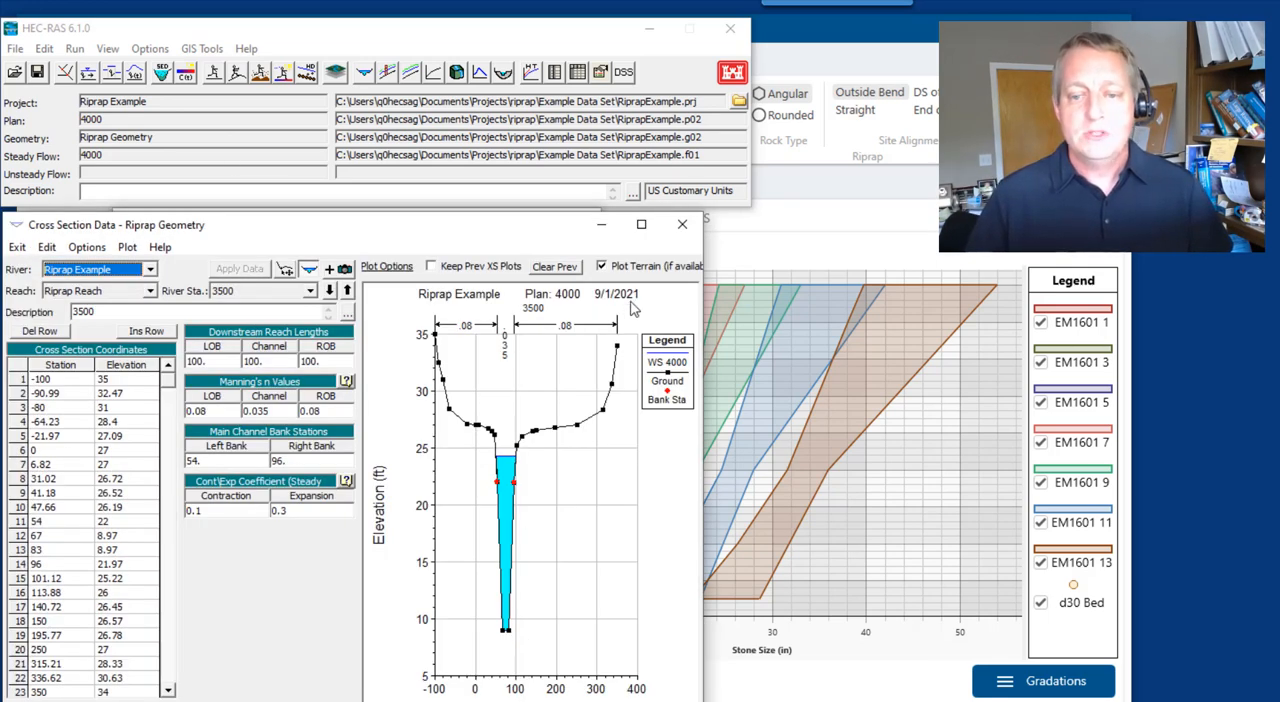
pyautogui.click(682, 224)
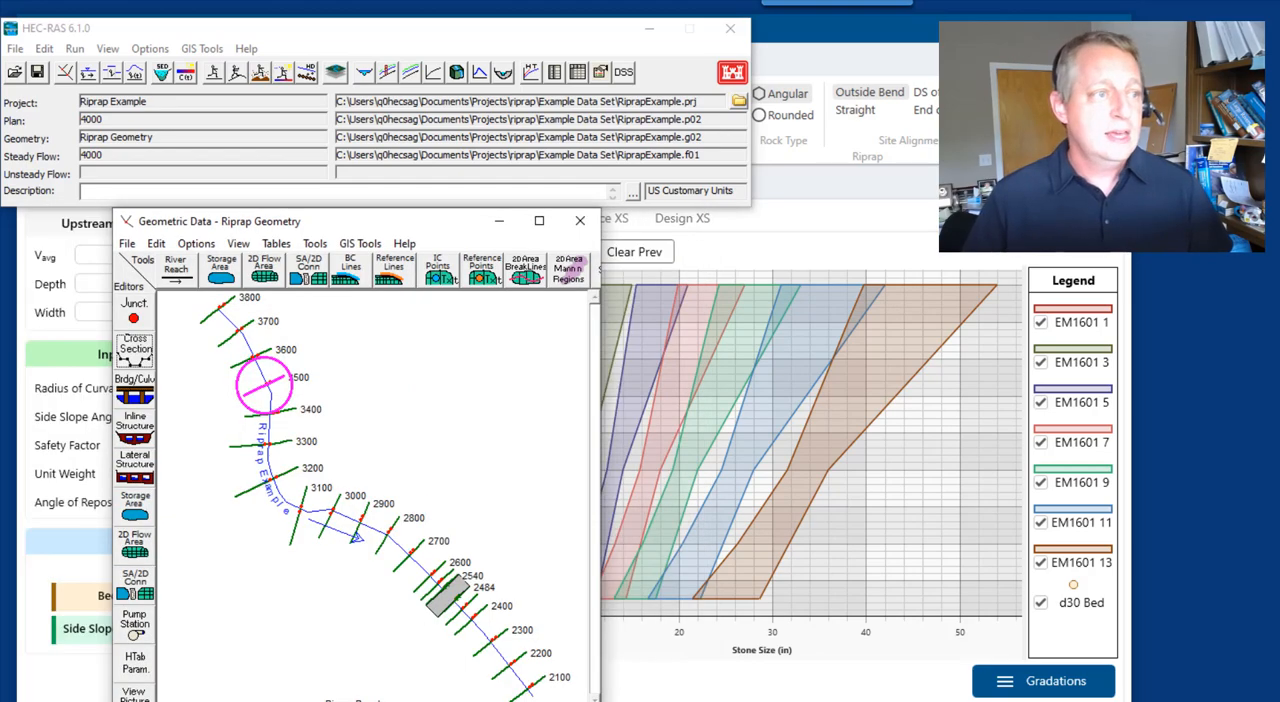
# Switch to the Sac River project, open its South of Freeport geometry, and plot the cross section at river station 43.9965
pyautogui.moveTo(0, 42); pyautogui.dragTo(1178, 36)
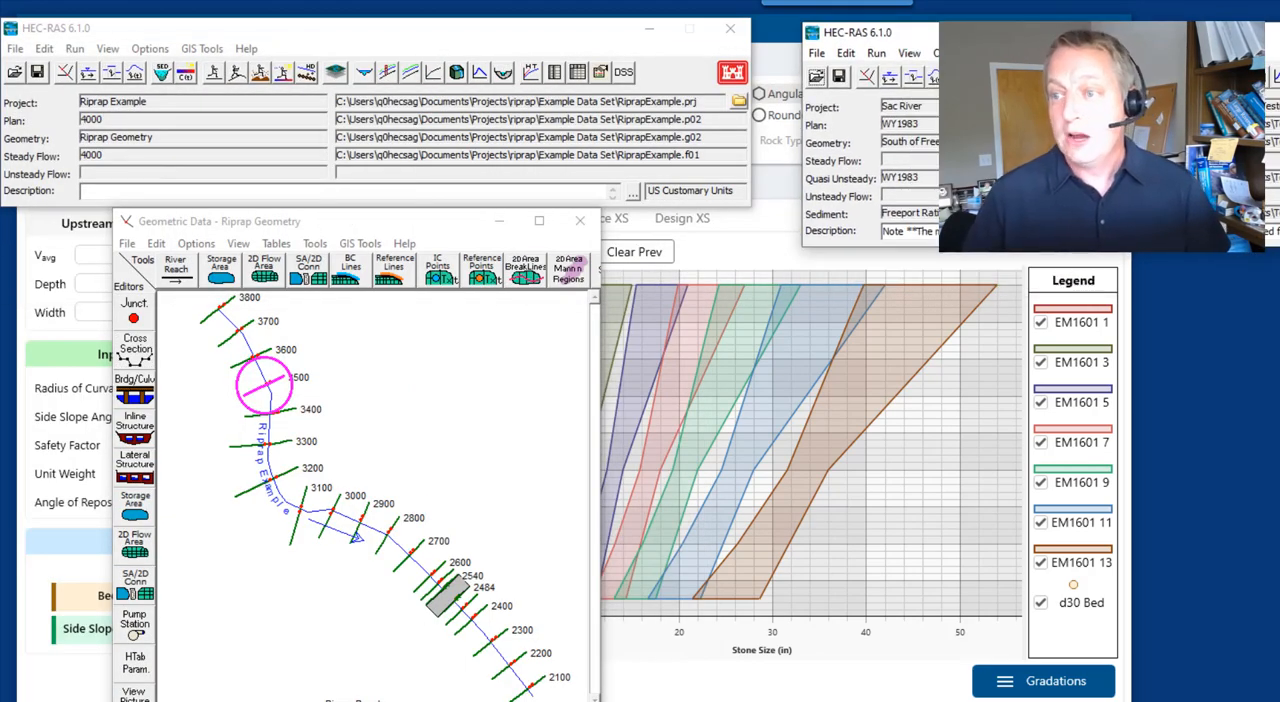
pyautogui.click(867, 77)
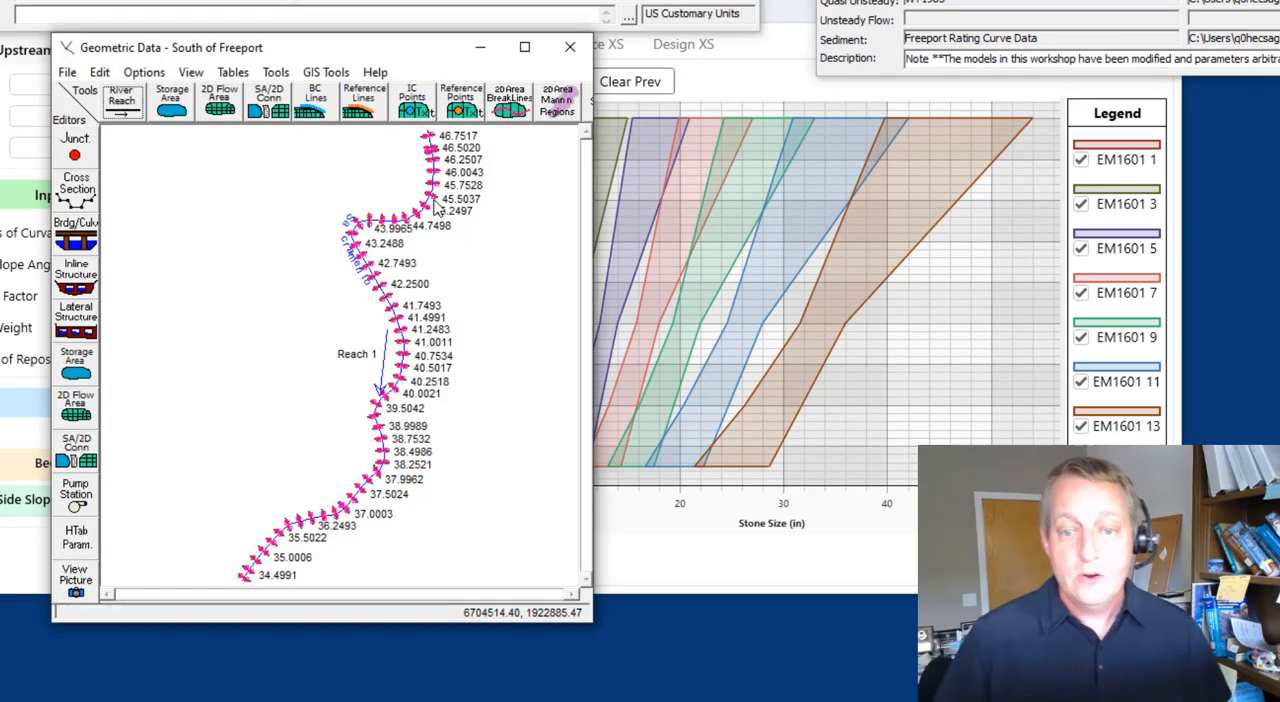
pyautogui.rightClick(372, 226)
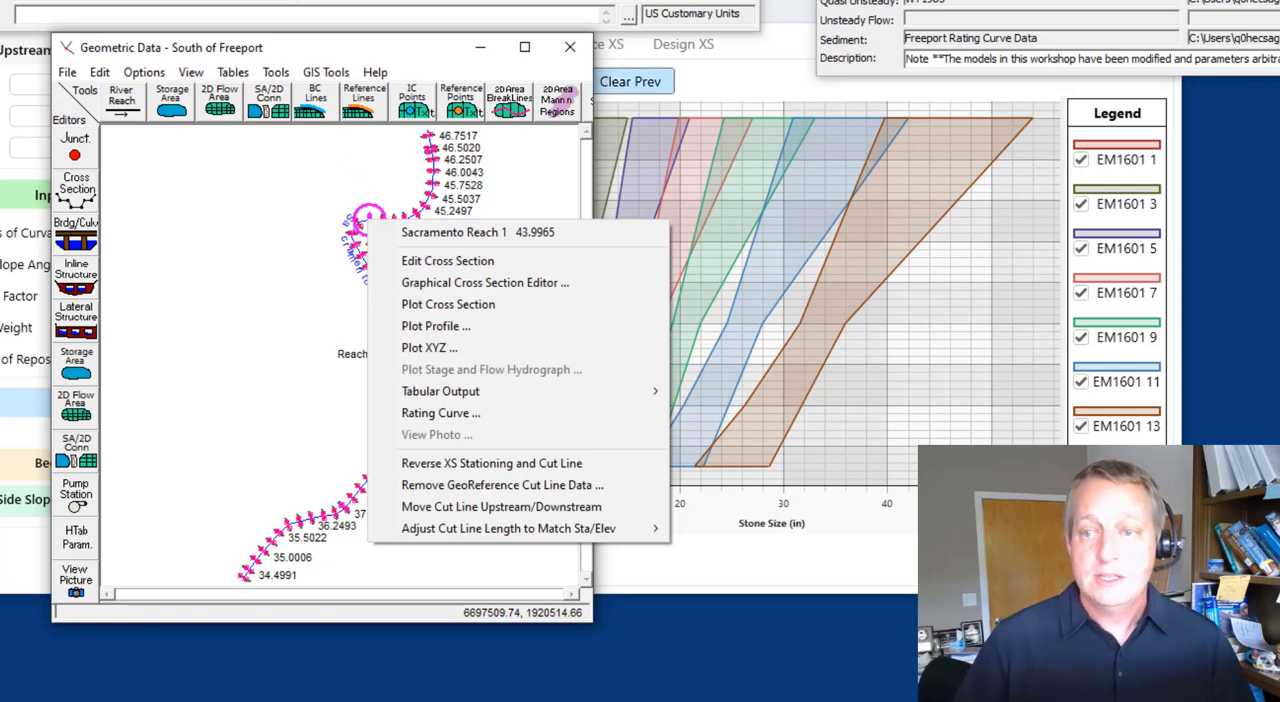
pyautogui.click(448, 304)
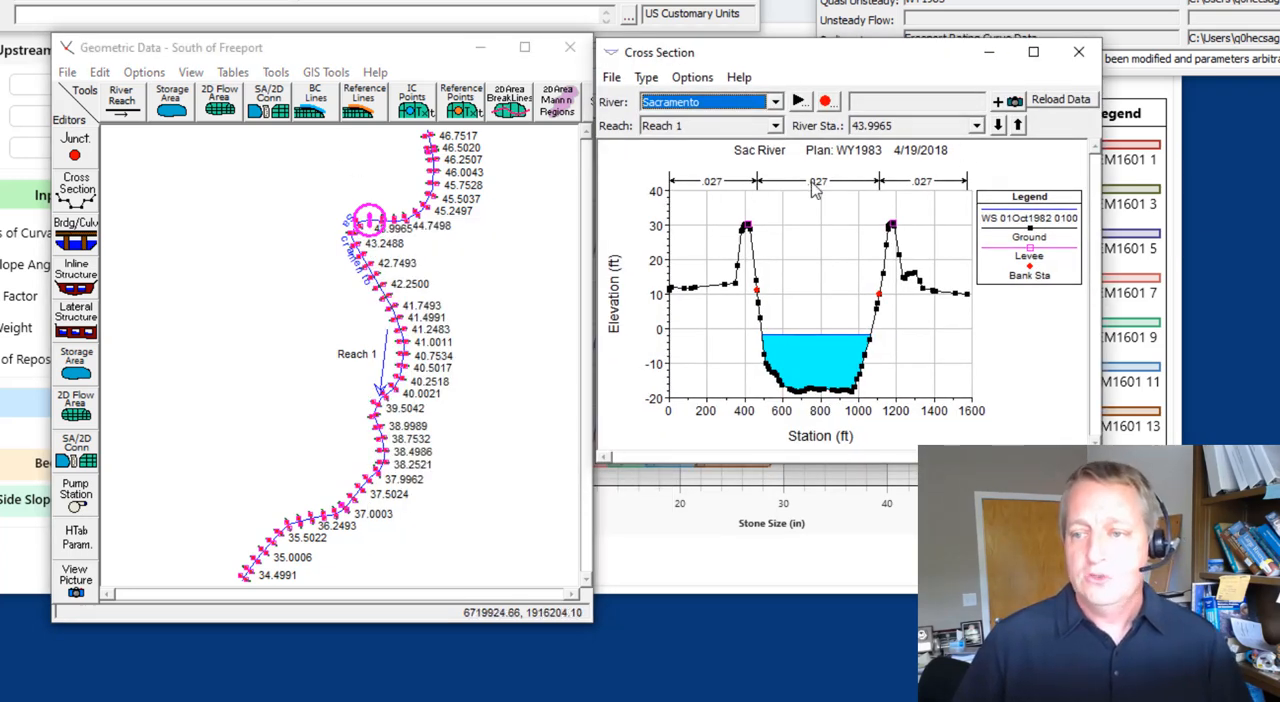
# Compare the Sacramento cross sections between river stations 43.9965 and 43.5022 around the bend, and close the plot and geometry windows
pyautogui.click(1018, 125)
pyautogui.click(998, 125)
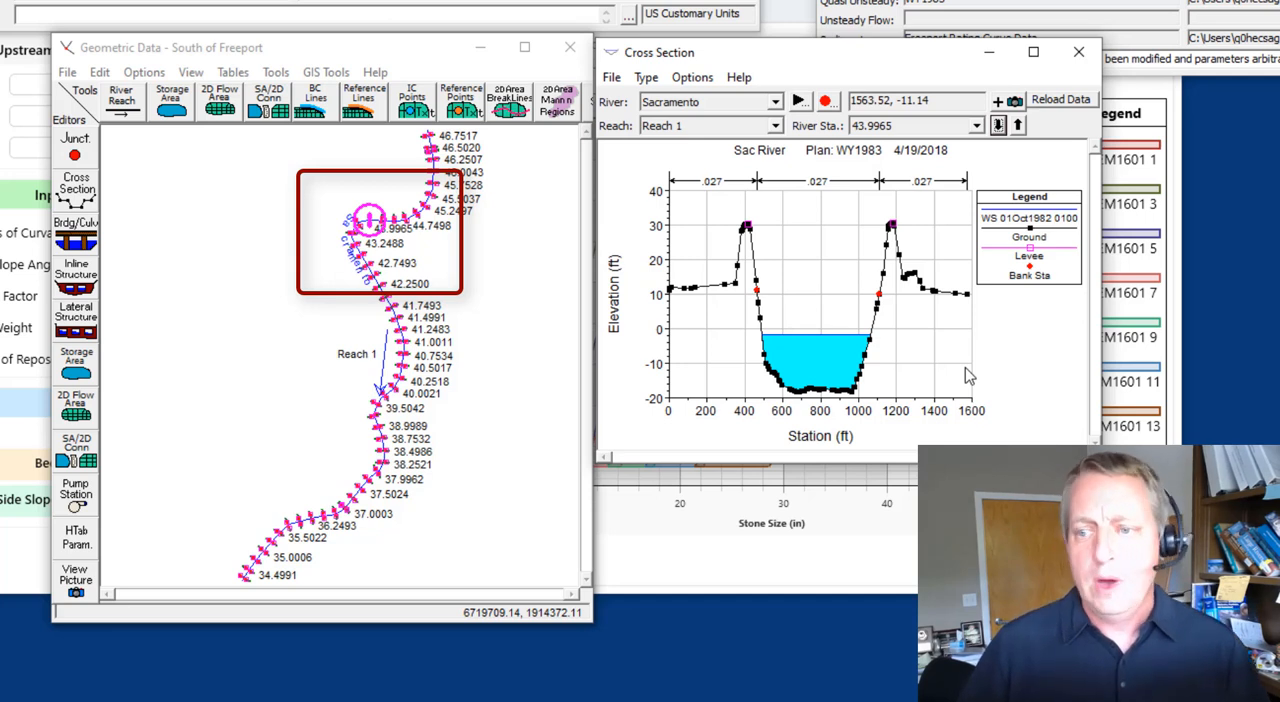
pyautogui.click(999, 127)
pyautogui.click(999, 127)
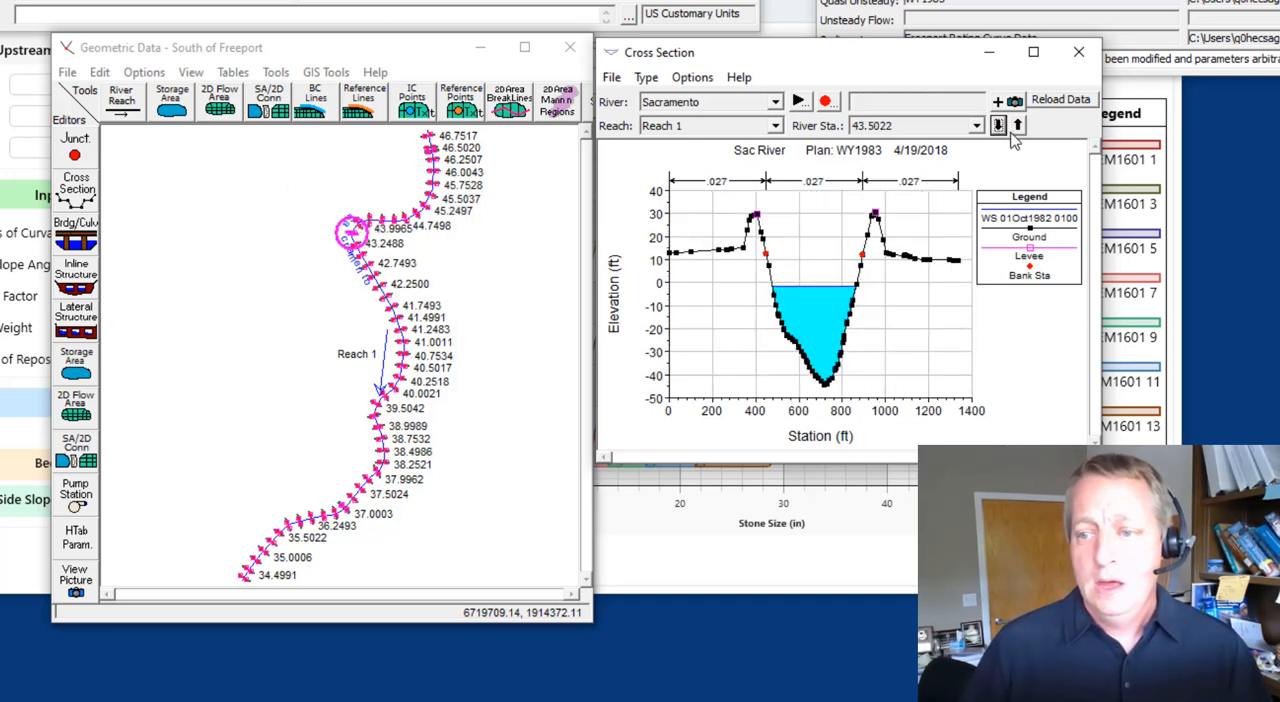
pyautogui.click(1018, 125)
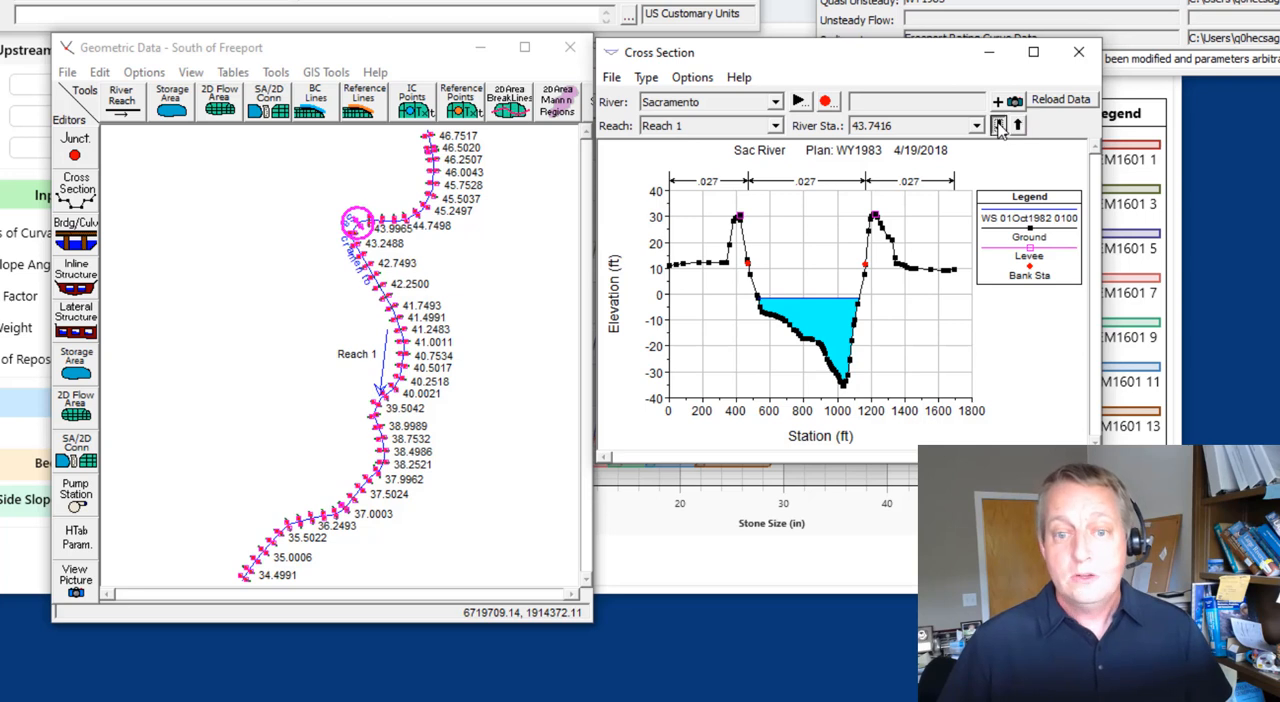
pyautogui.click(999, 126)
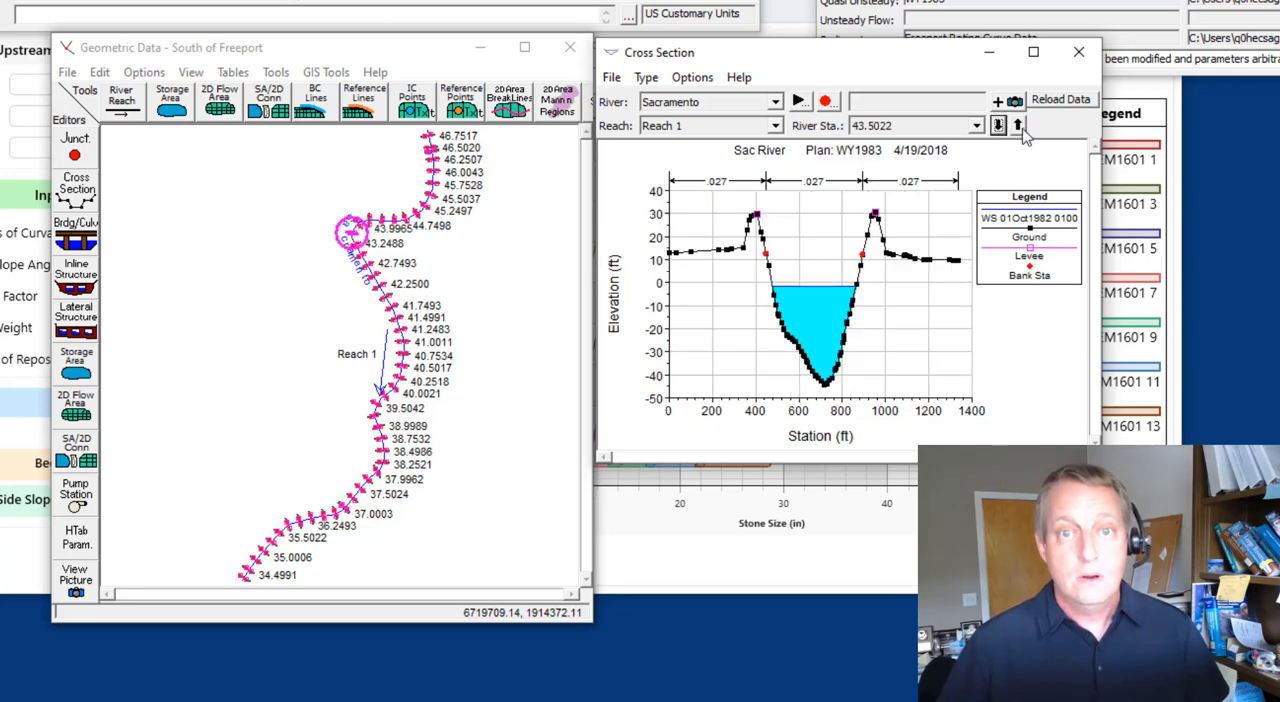
pyautogui.click(1018, 125)
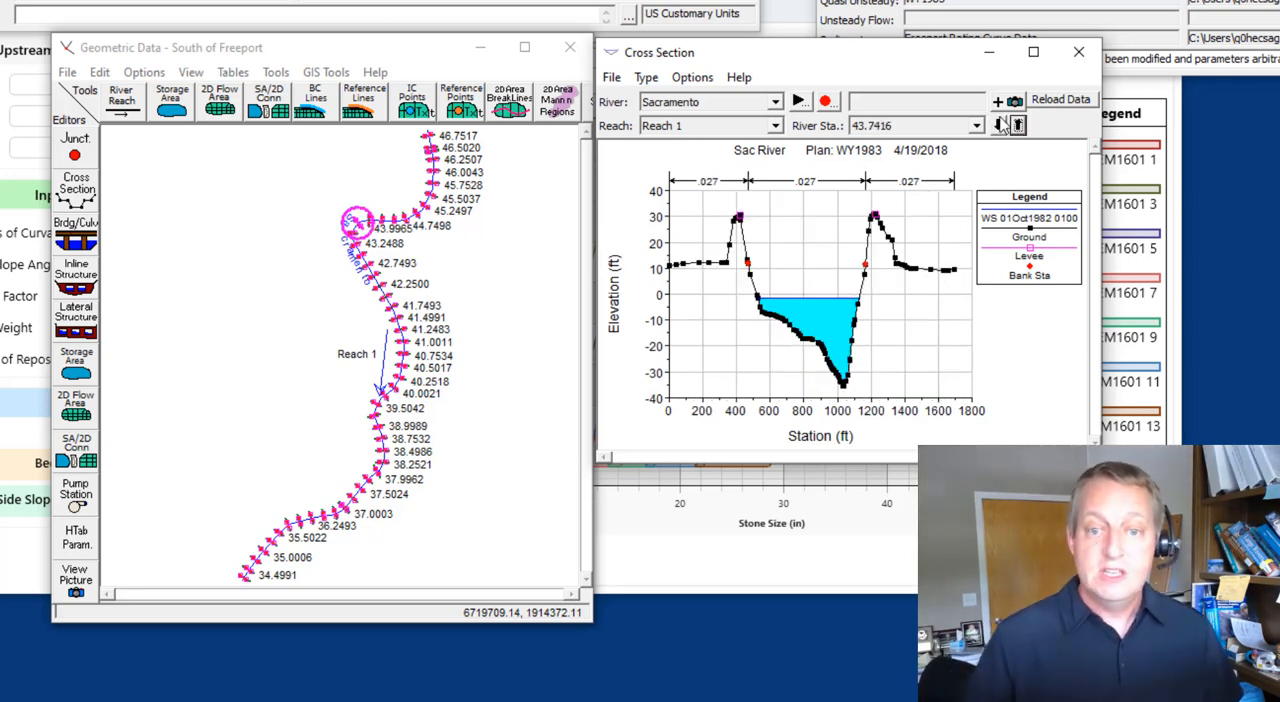
pyautogui.click(1018, 125)
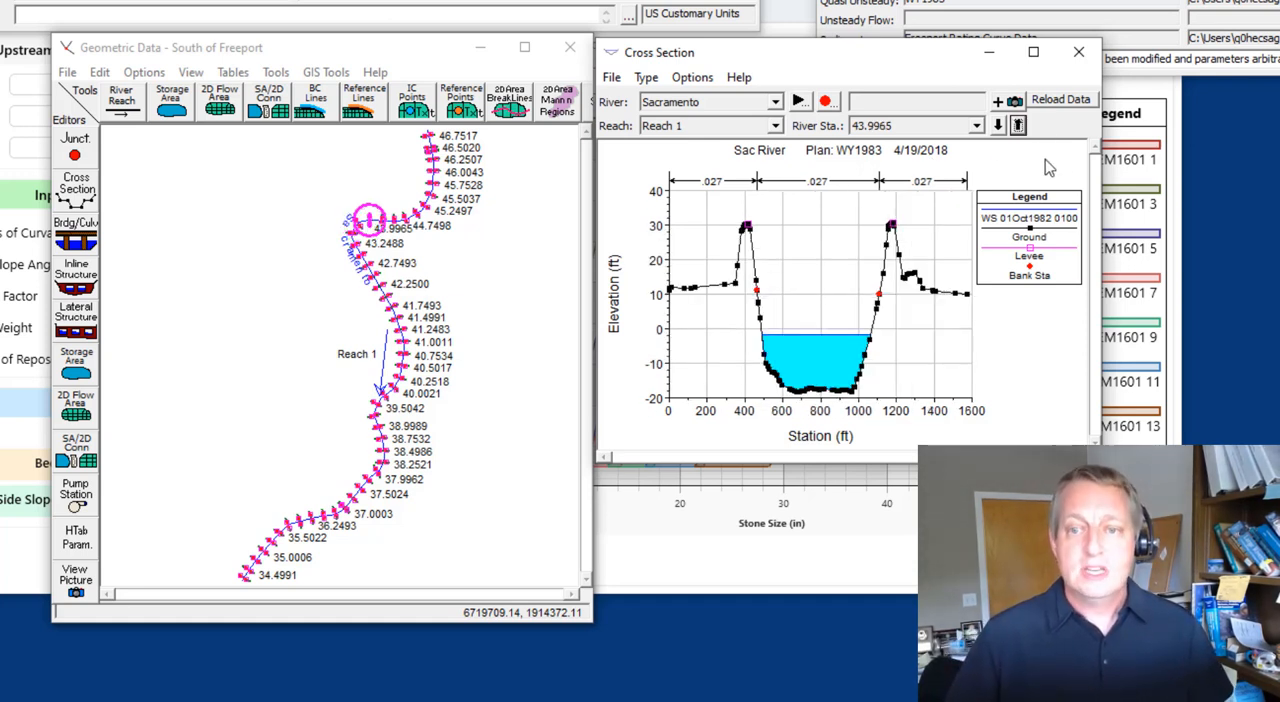
pyautogui.click(1082, 58)
pyautogui.click(573, 50)
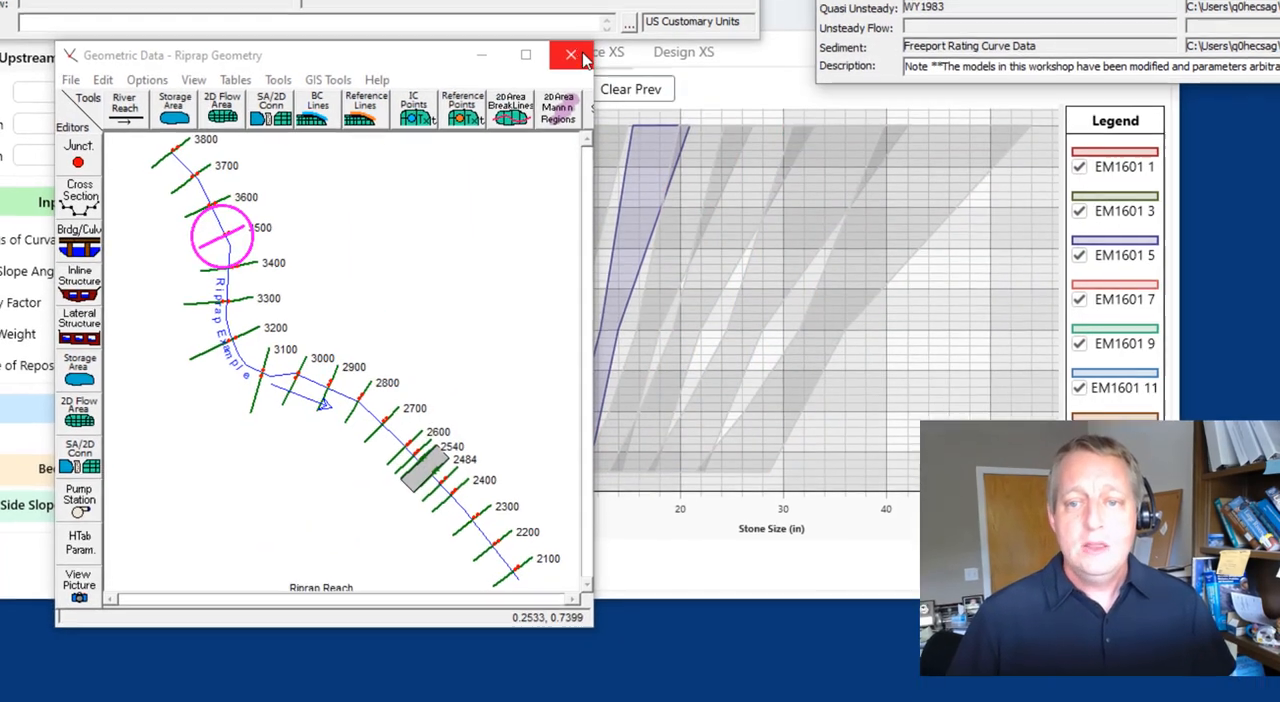
pyautogui.click(571, 48)
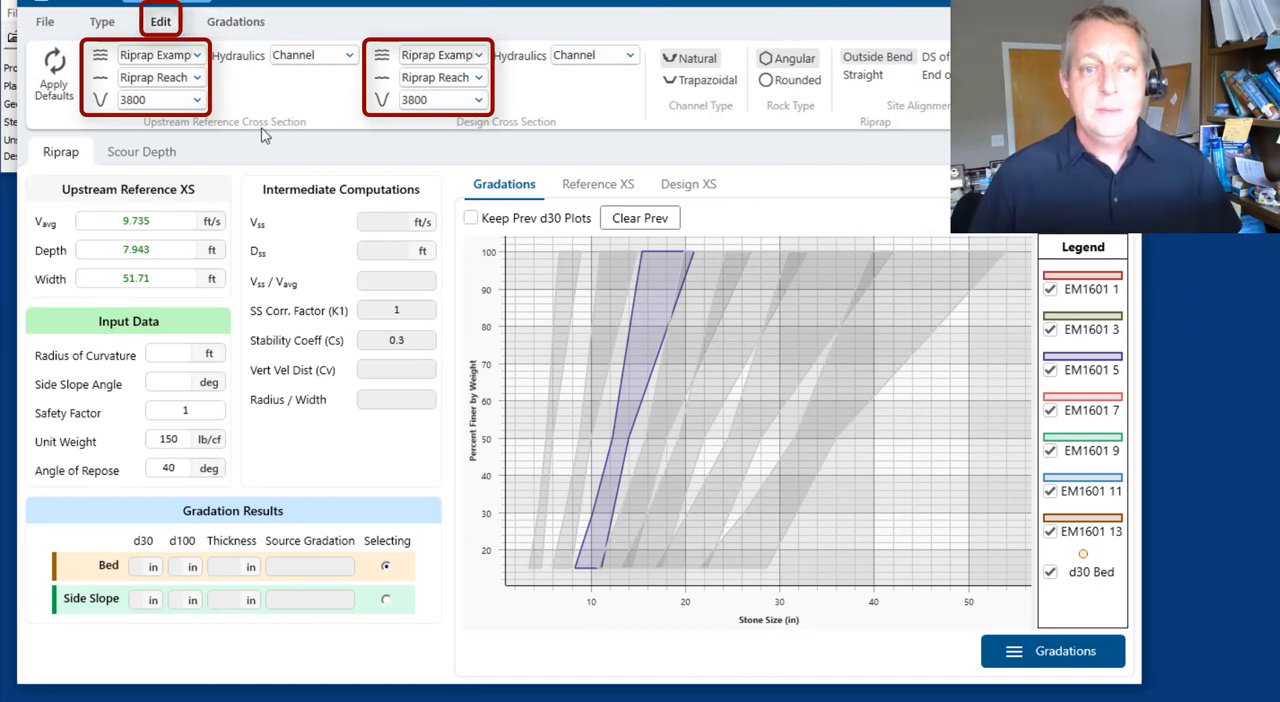
# Reopen the Riprap Geometry schematic to examine the cross section locations around the bend, and return to the riprap calculator
pyautogui.click(10, 134)
pyautogui.click(66, 37)
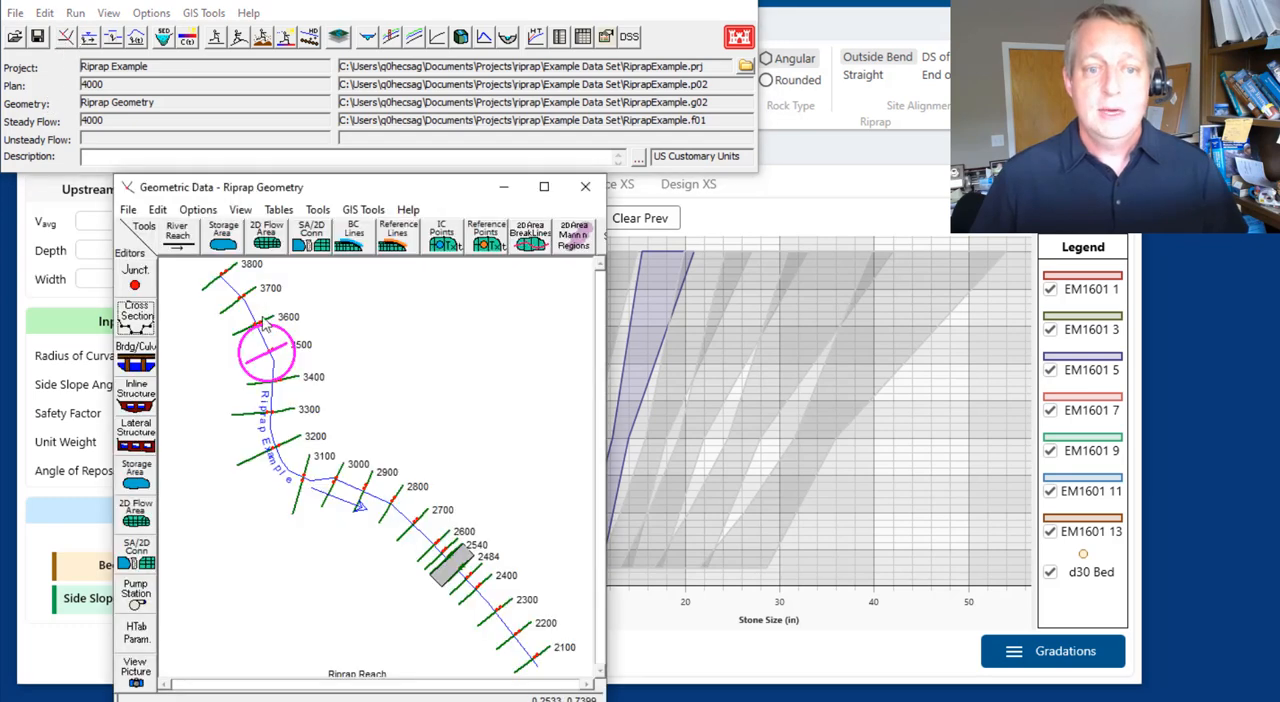
pyautogui.click(838, 27)
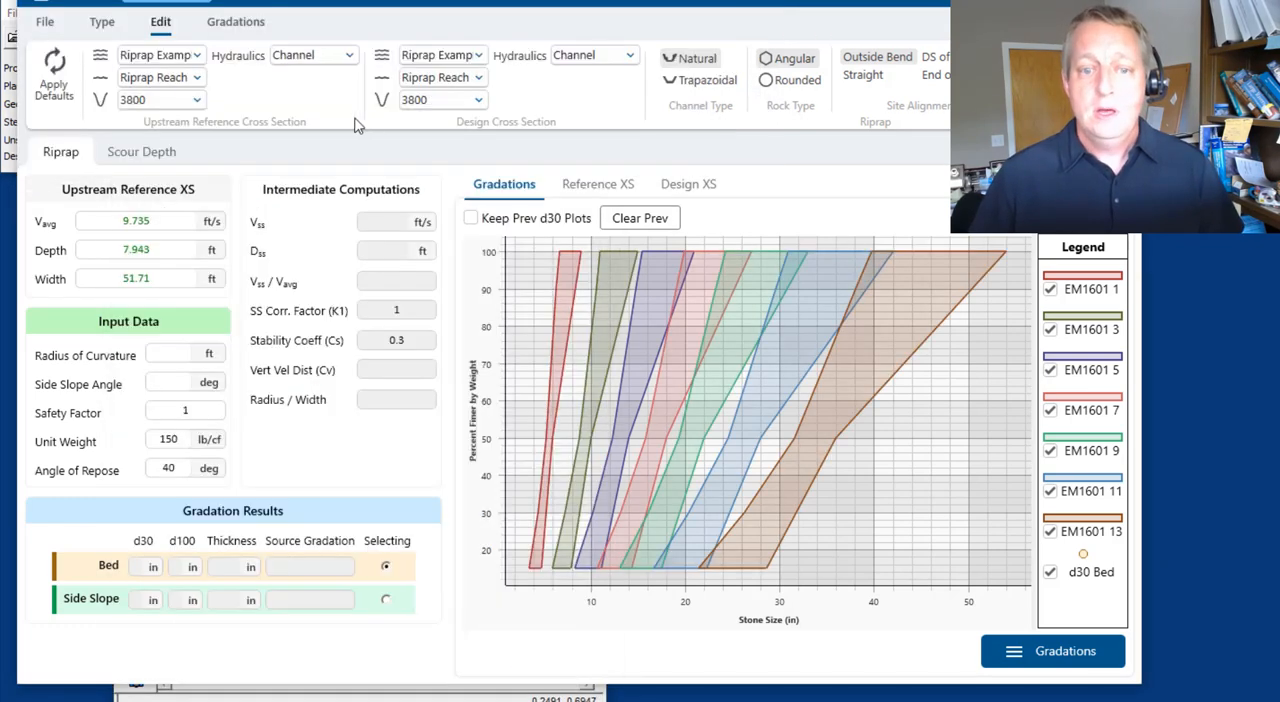
# Set the upstream reference cross section to 3500 and the design cross section to 3100
pyautogui.click(197, 100)
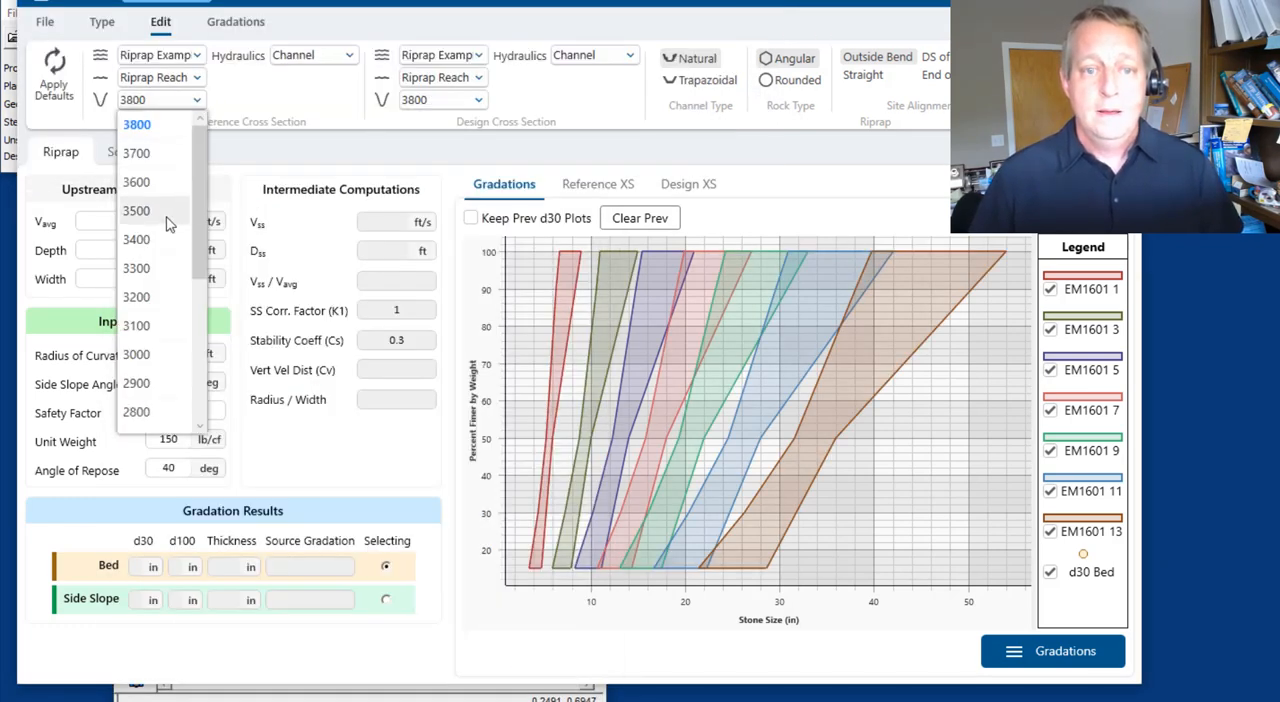
pyautogui.click(190, 210)
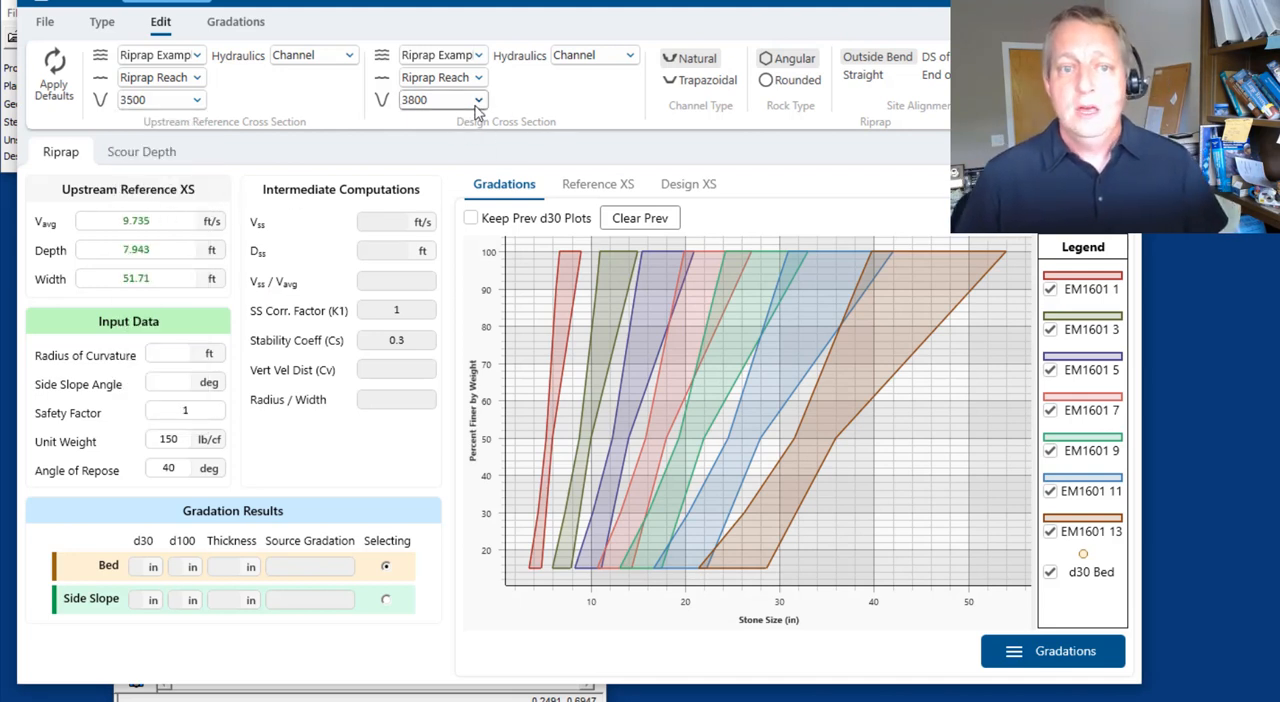
pyautogui.click(479, 100)
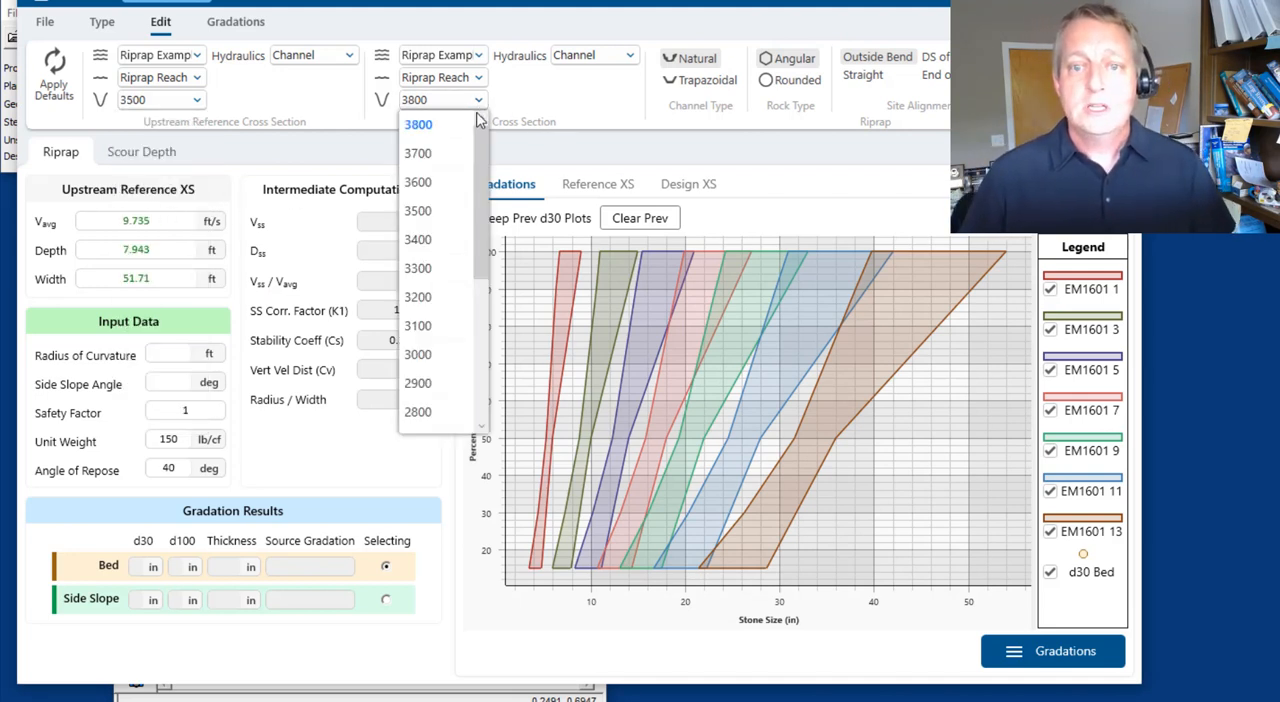
pyautogui.click(422, 328)
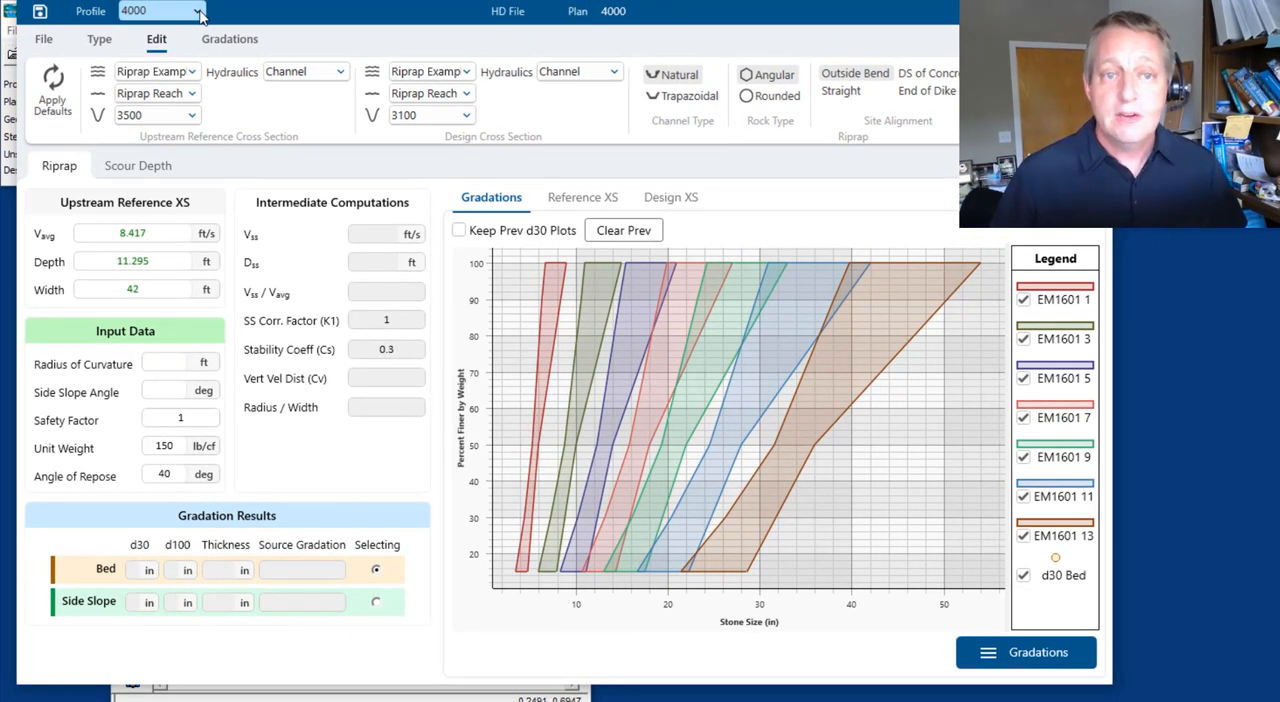
pyautogui.click(200, 11)
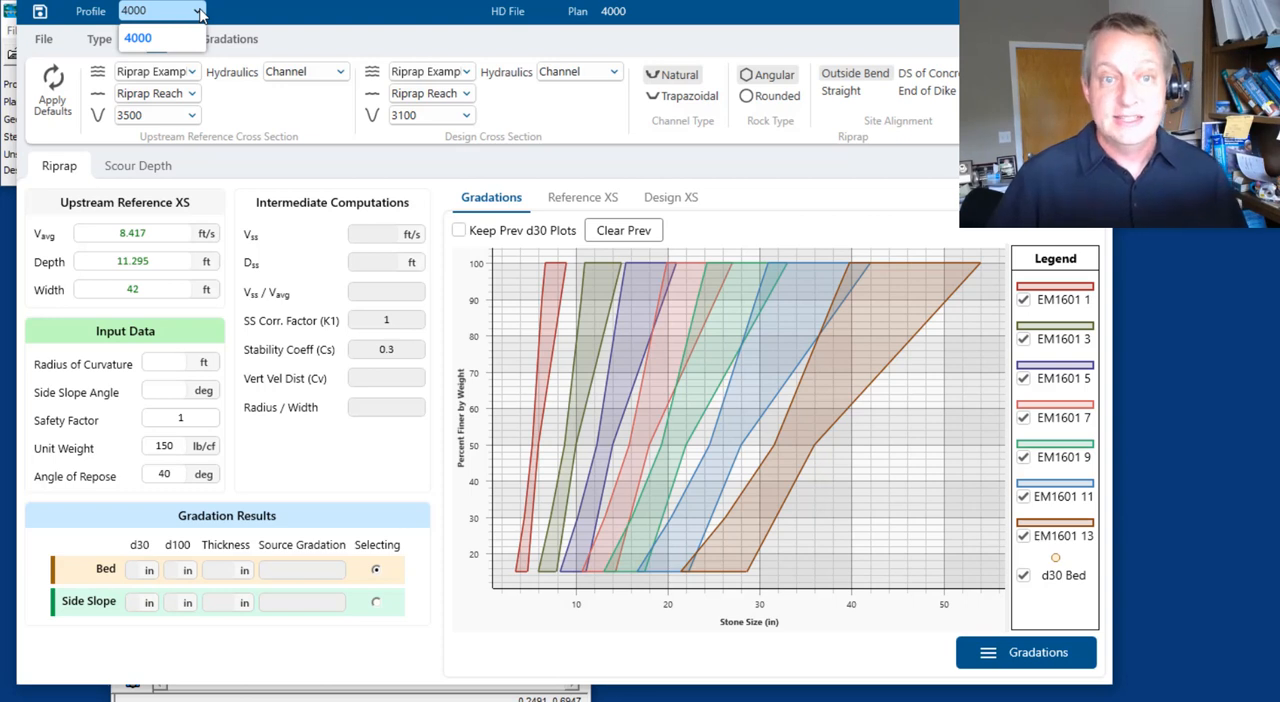
pyautogui.click(200, 14)
pyautogui.click(200, 14)
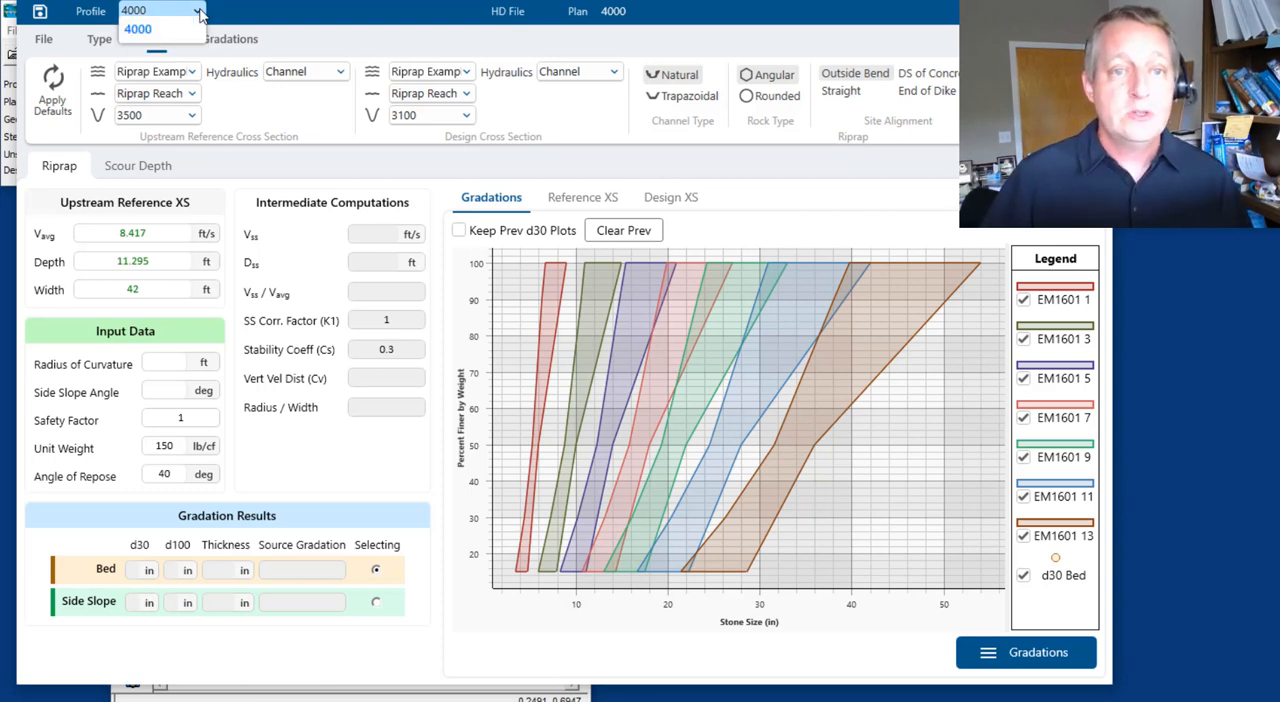
pyautogui.click(200, 14)
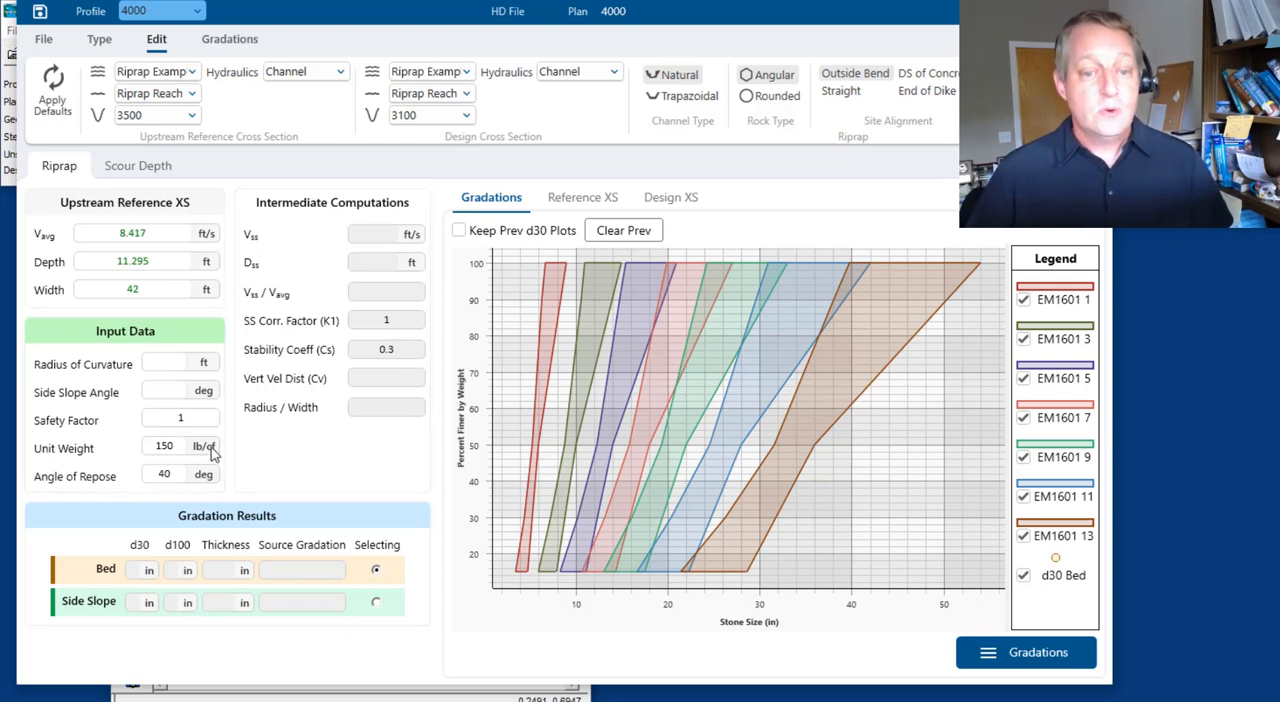
# Set the bend's radius of curvature to 300 ft in the riprap input data
pyautogui.click(157, 362)
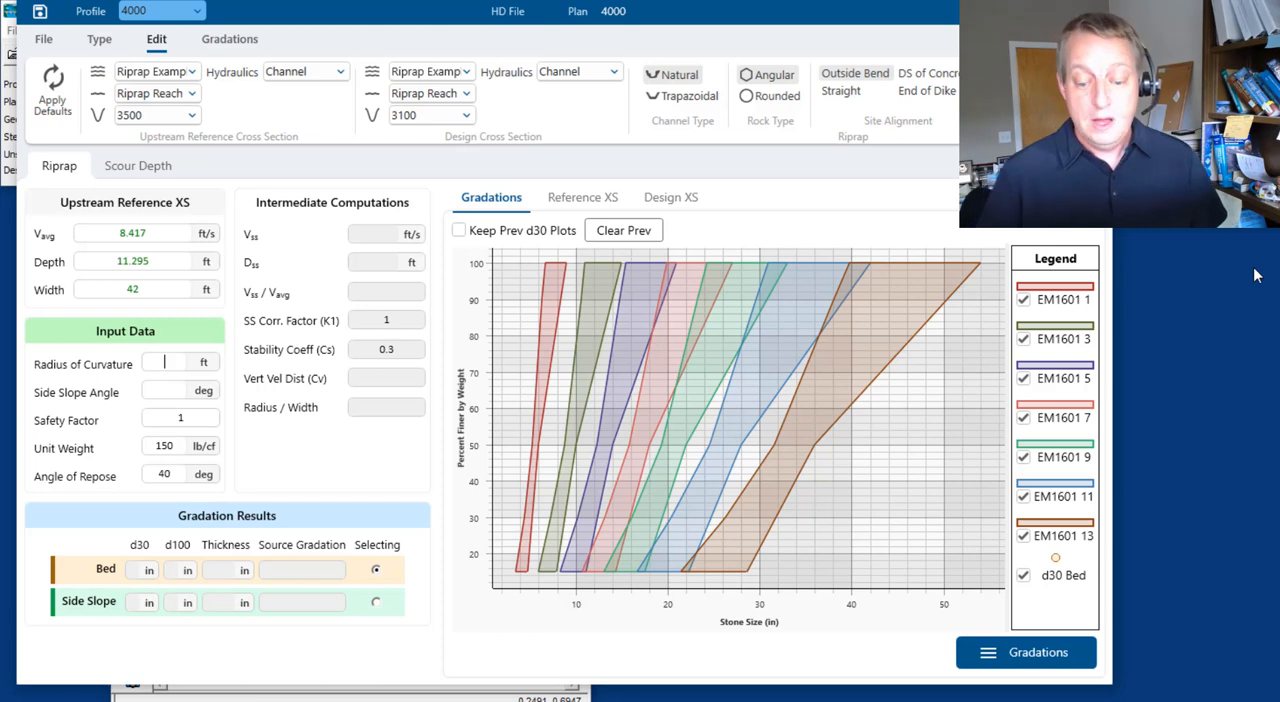
pyautogui.write('300')
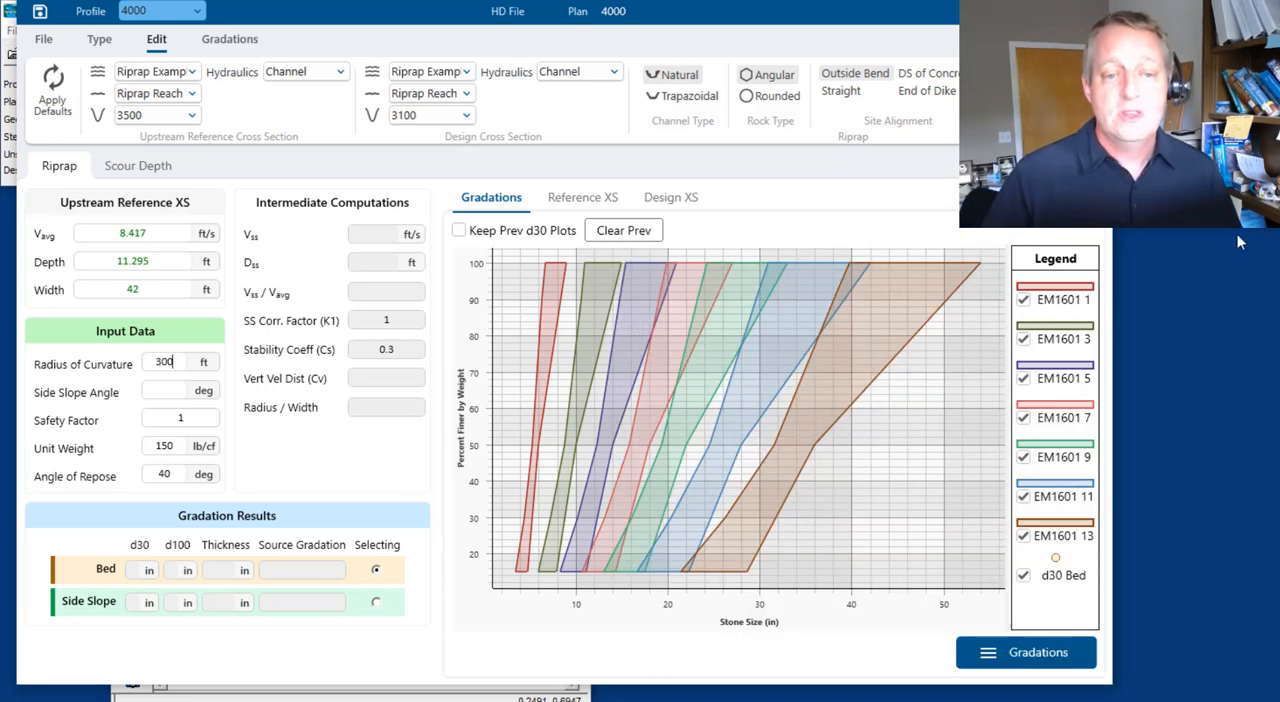
# Set the side slope angle to 25 degrees, and go through the safety factor, unit weight and angle of repose inputs
pyautogui.click(164, 391)
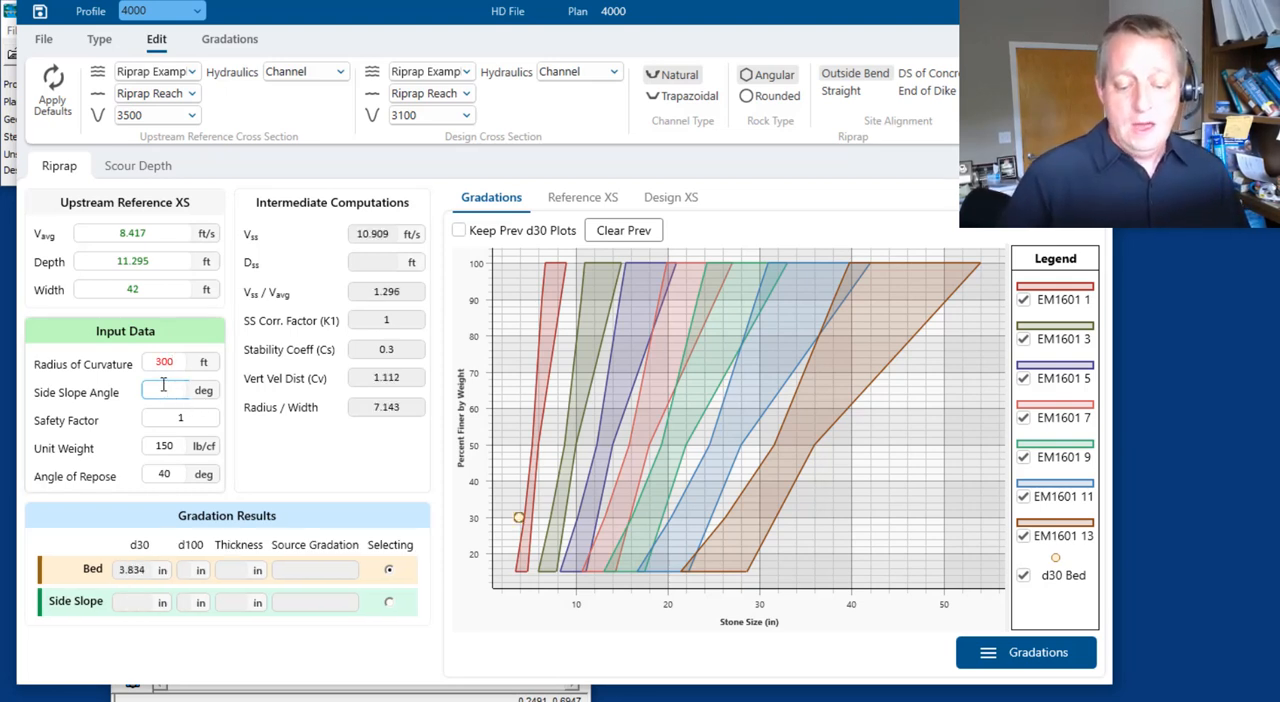
pyautogui.write('25')
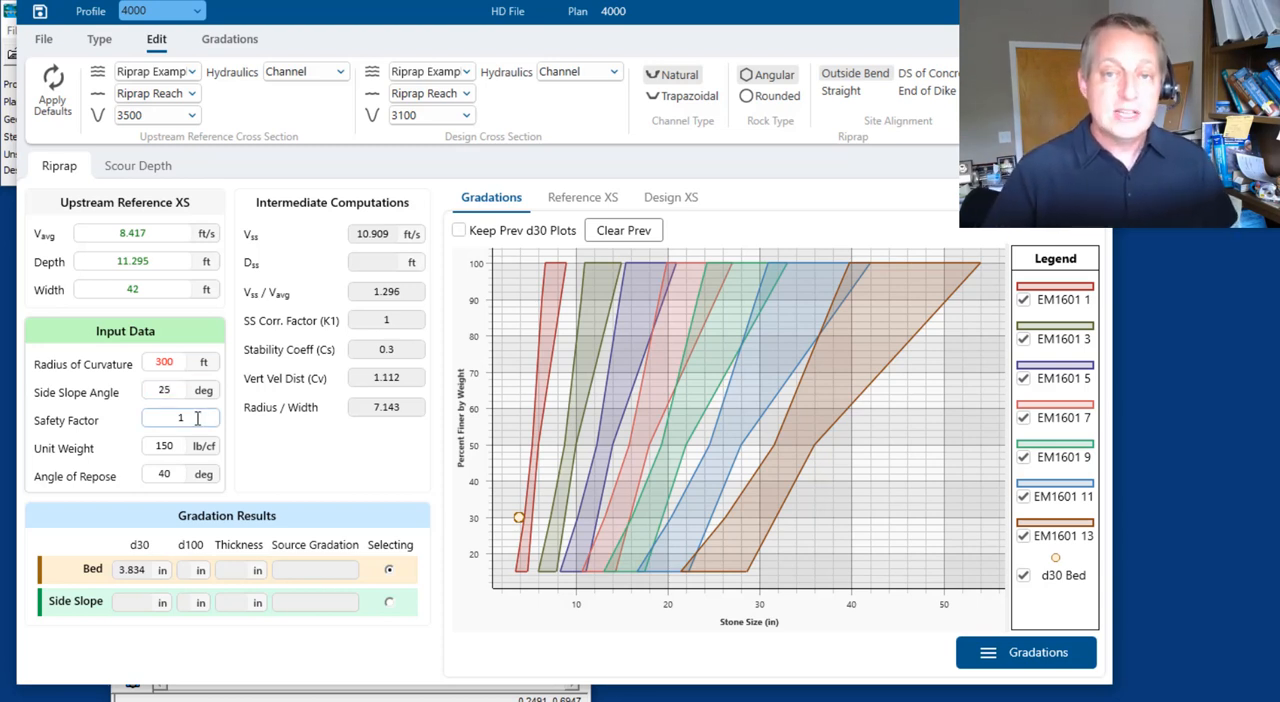
pyautogui.click(190, 418)
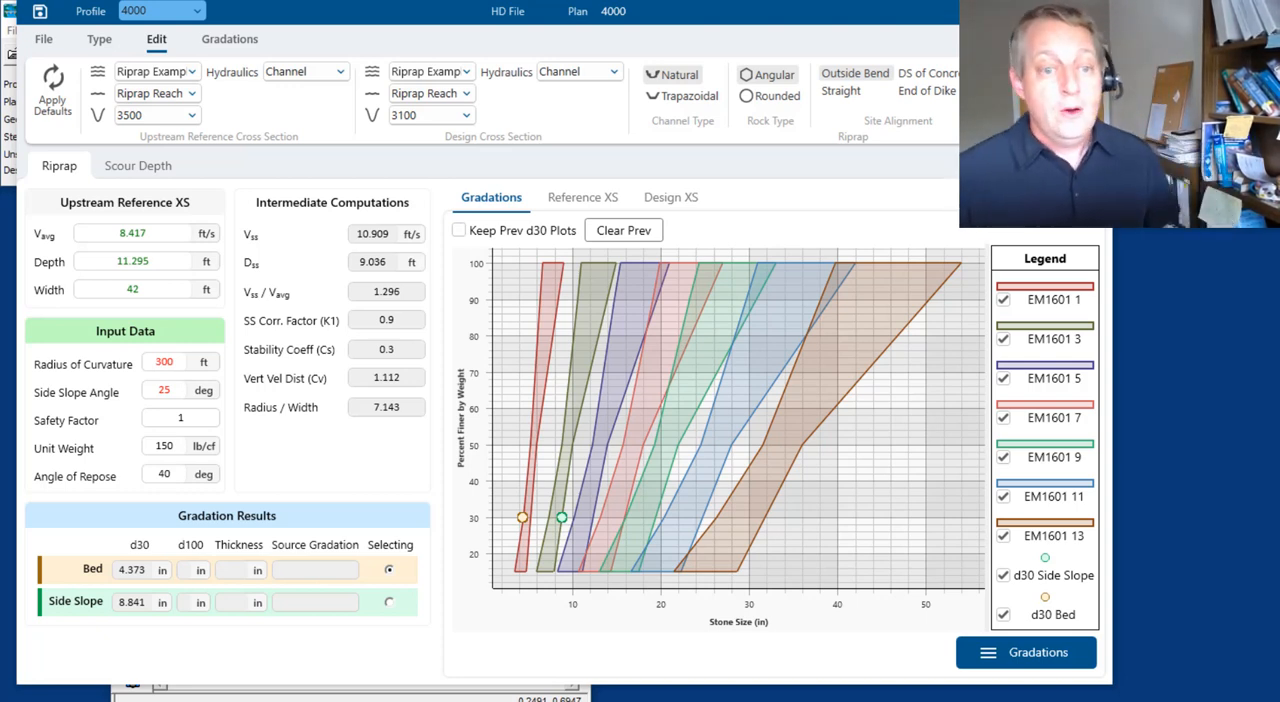
pyautogui.click(186, 447)
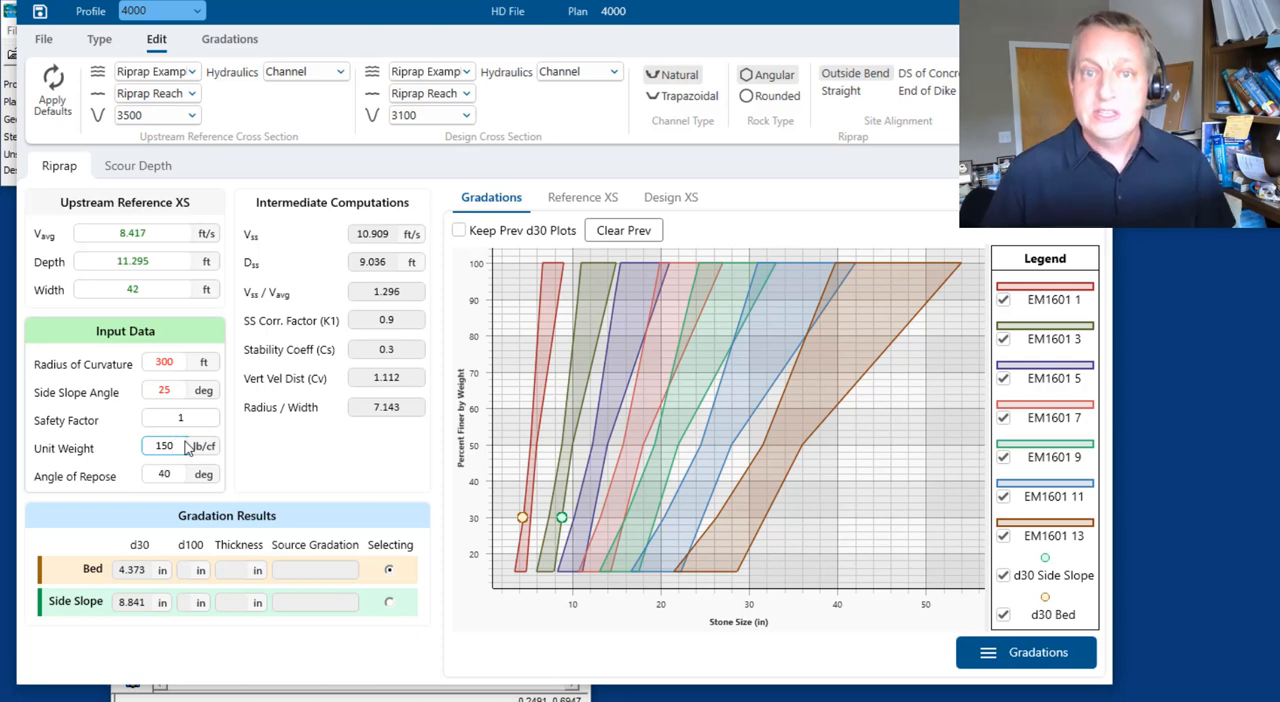
pyautogui.click(175, 472)
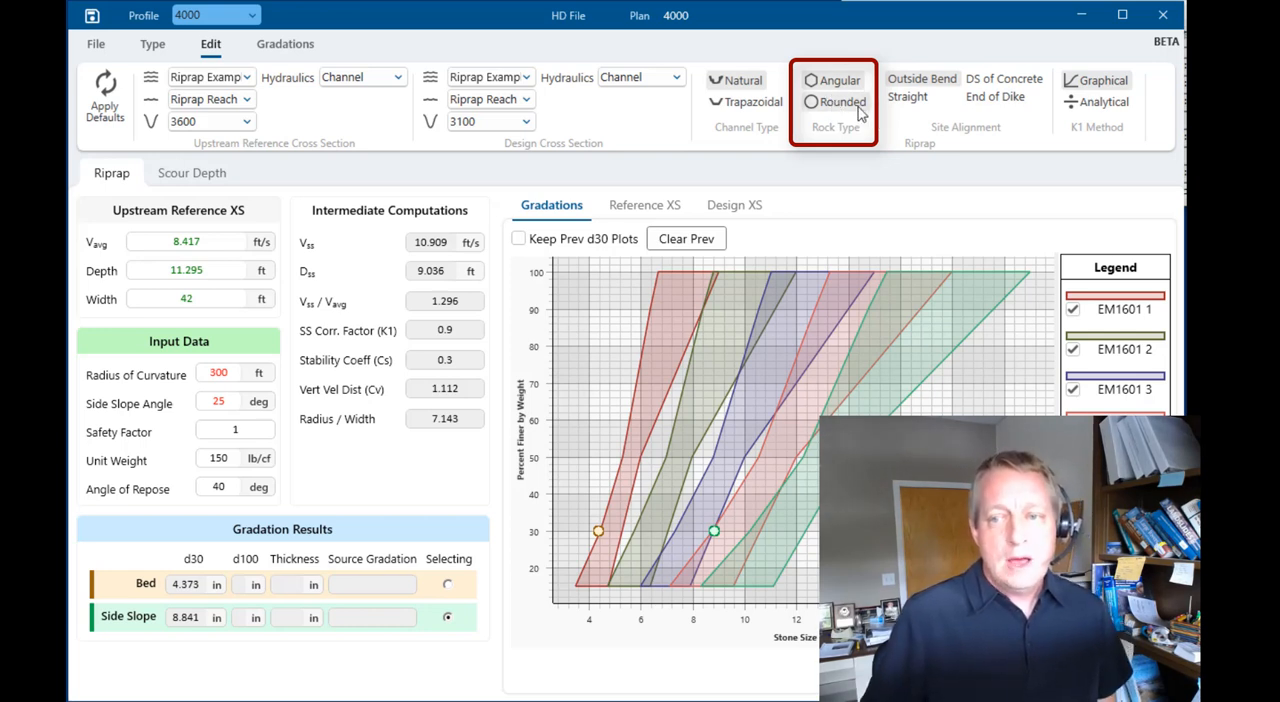
# Change the rock type to Rounded to compare the d30 sizes, and set it back to Angular
pyautogui.click(857, 110)
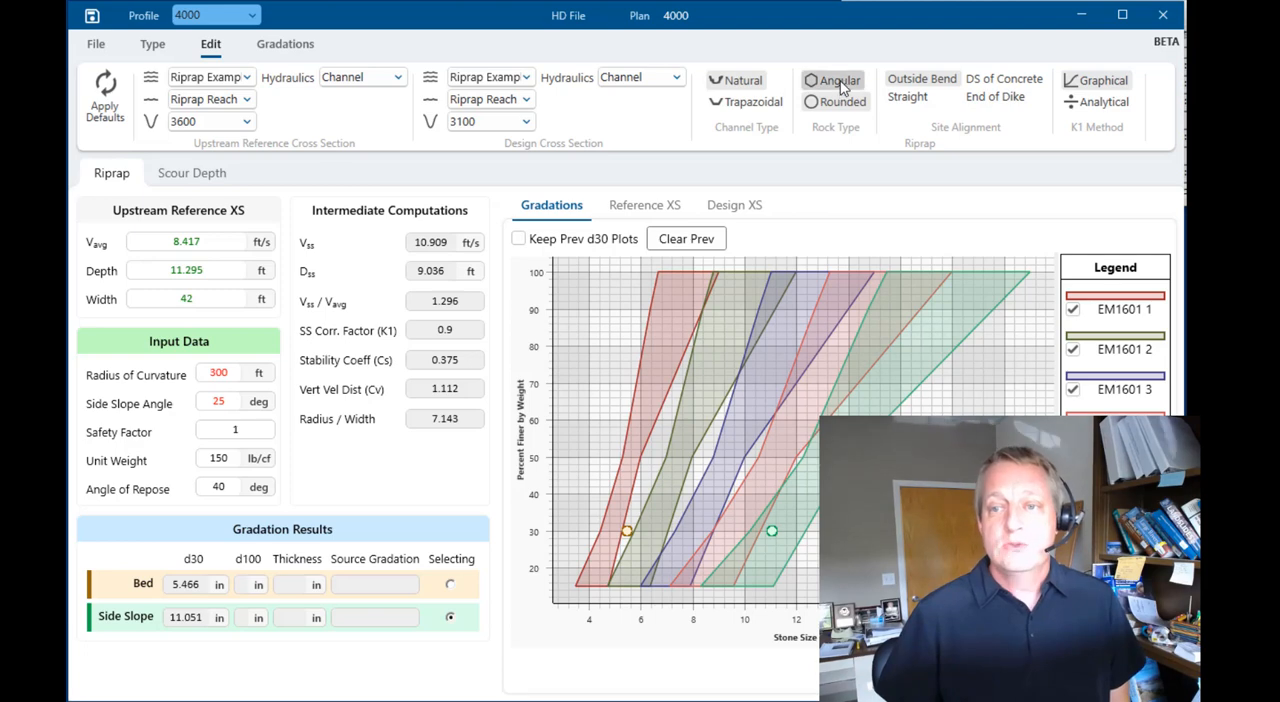
pyautogui.click(833, 80)
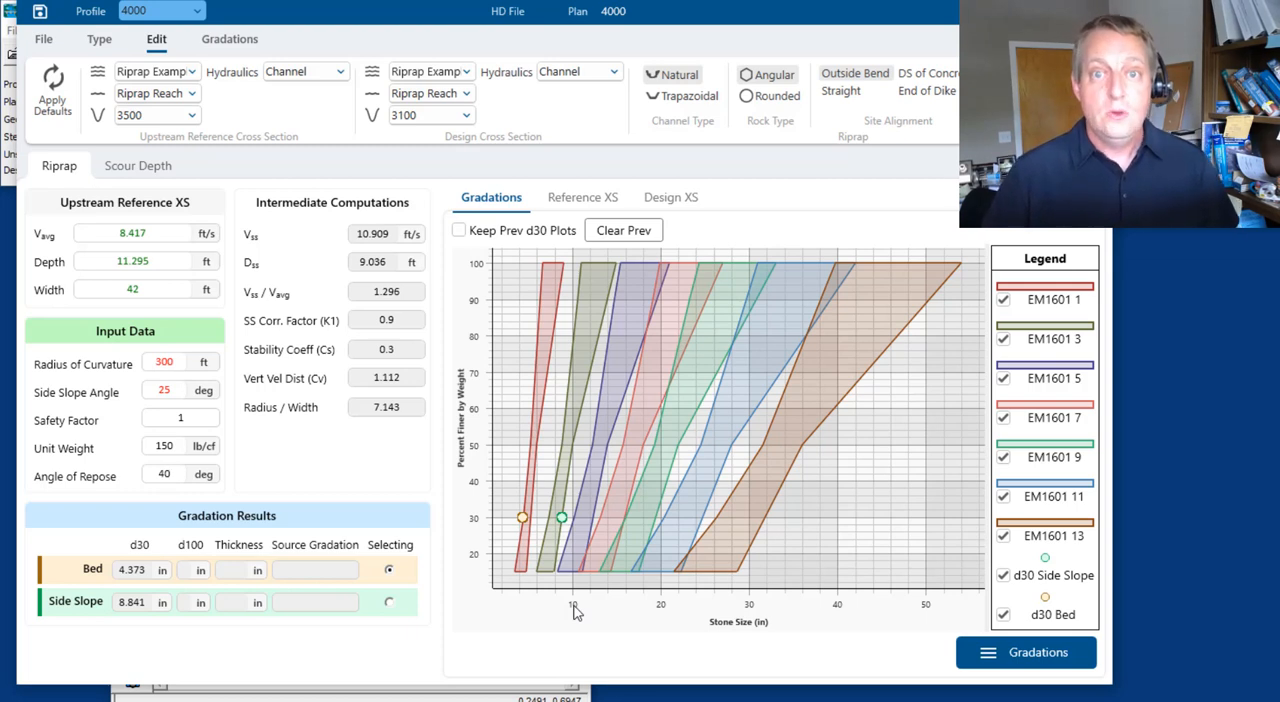
# Remove the EM1601 13, 11, 9 and 7 gradations from the gradation plot
pyautogui.click(1013, 663)
pyautogui.click(238, 46)
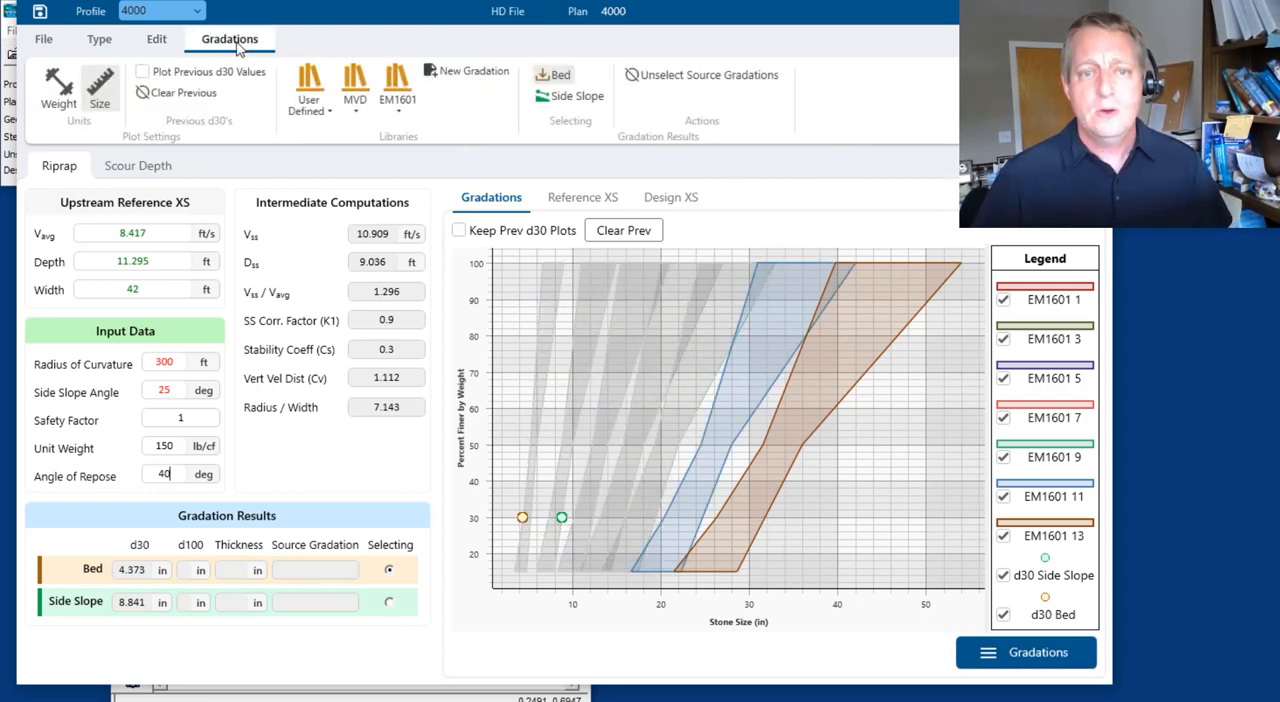
pyautogui.click(401, 105)
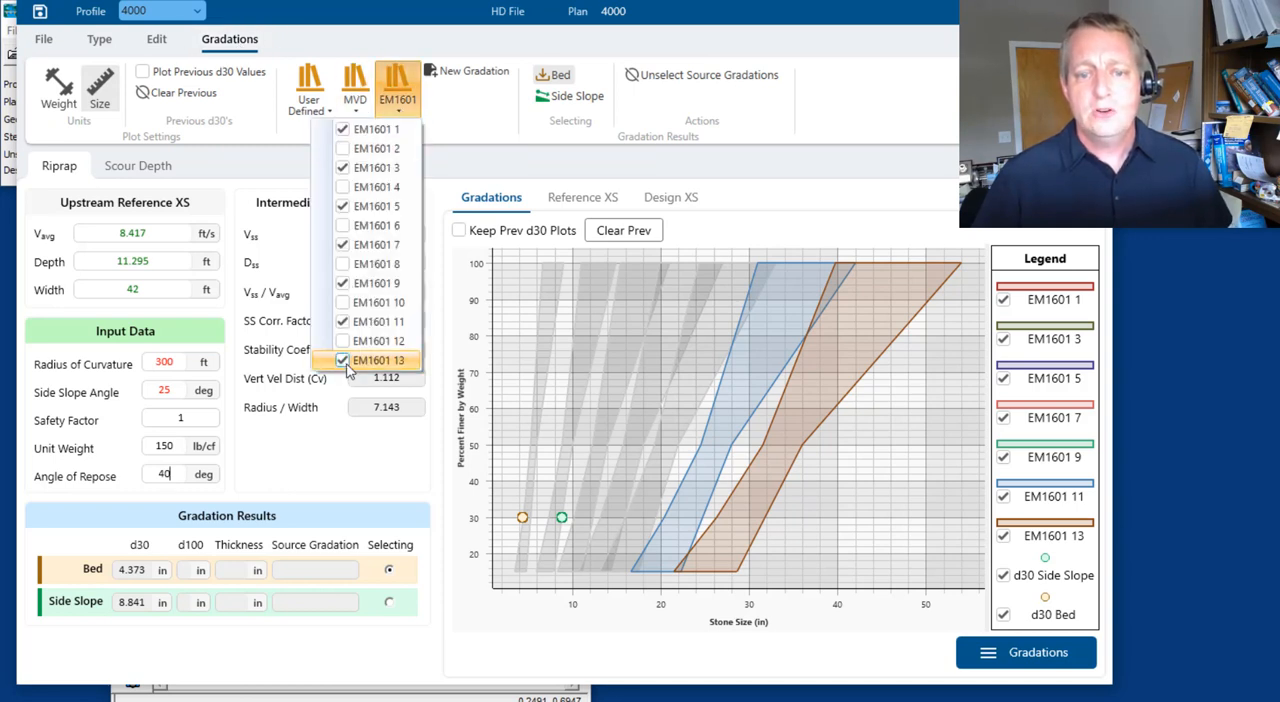
pyautogui.click(344, 362)
pyautogui.click(344, 322)
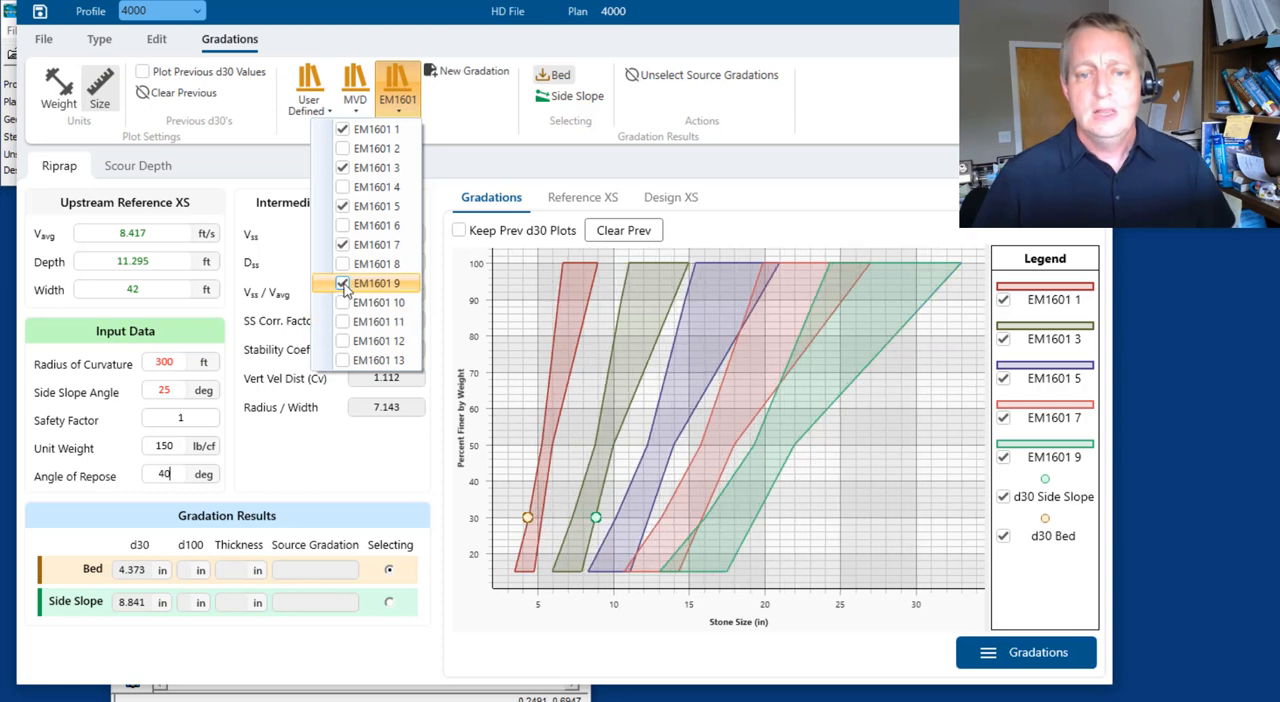
pyautogui.click(344, 284)
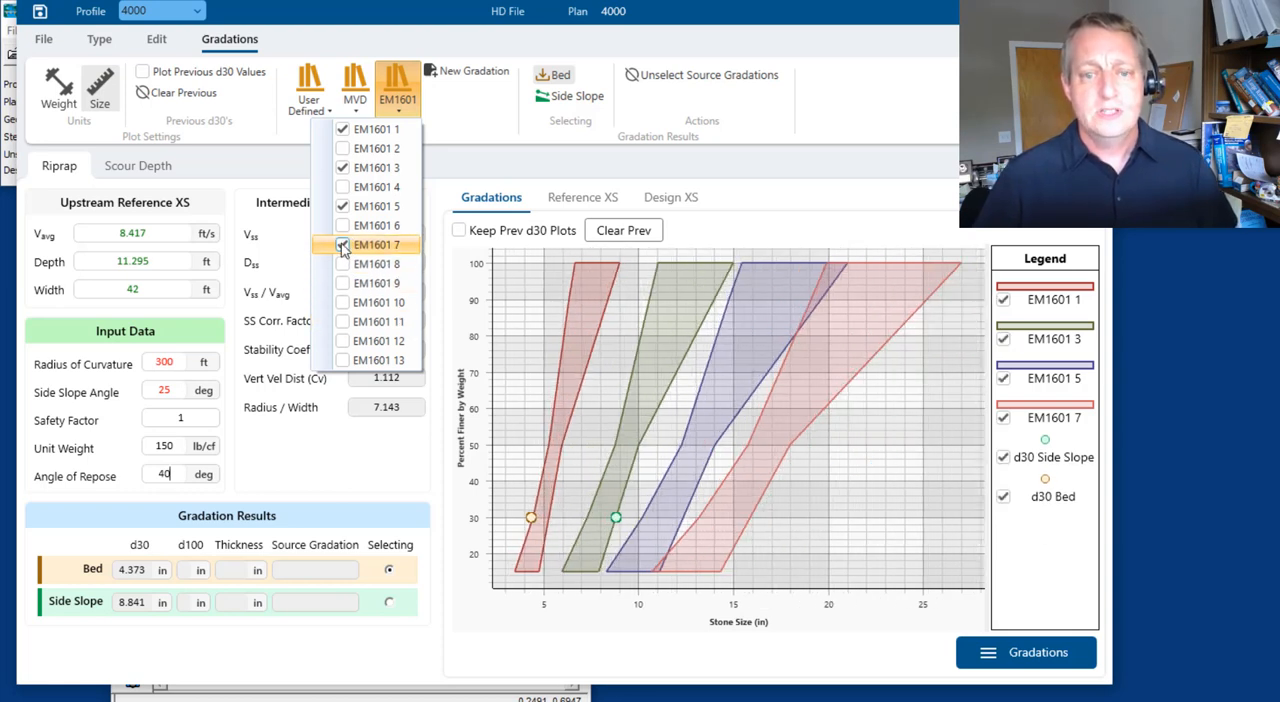
pyautogui.click(344, 246)
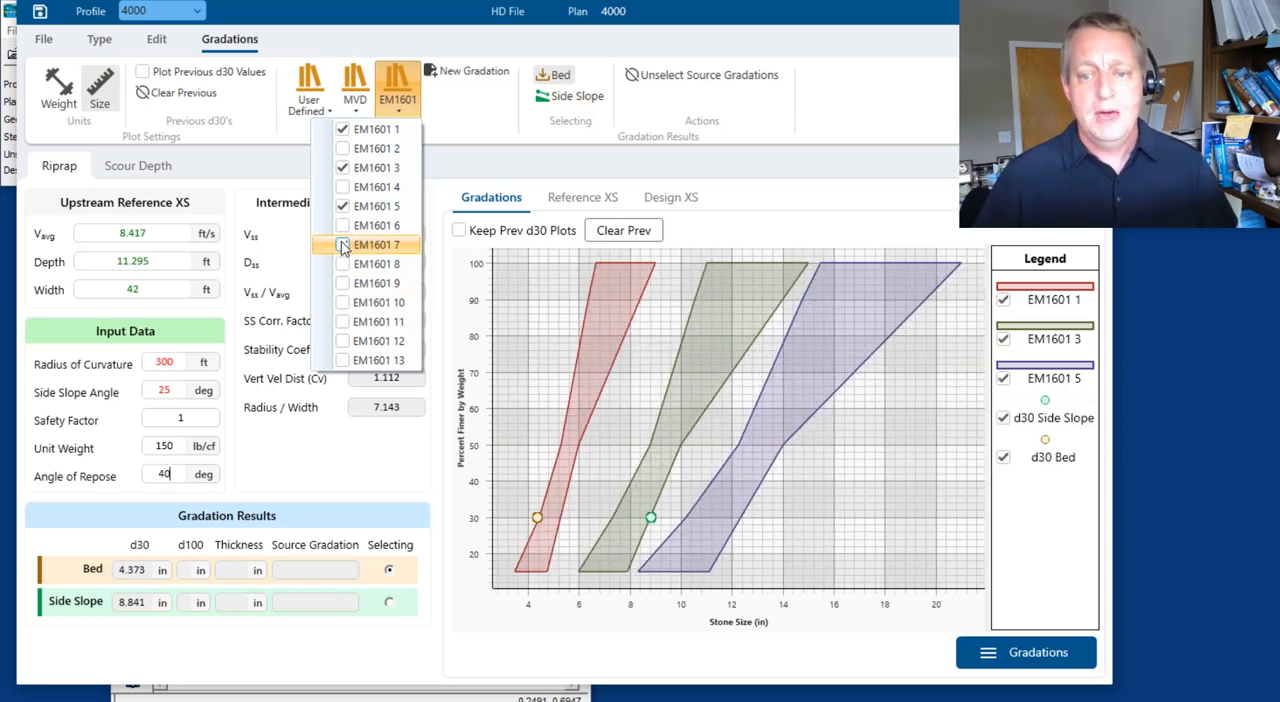
# Add the EM1601 4 and EM1601 2 gradations to the gradation plot
pyautogui.click(344, 187)
pyautogui.click(343, 148)
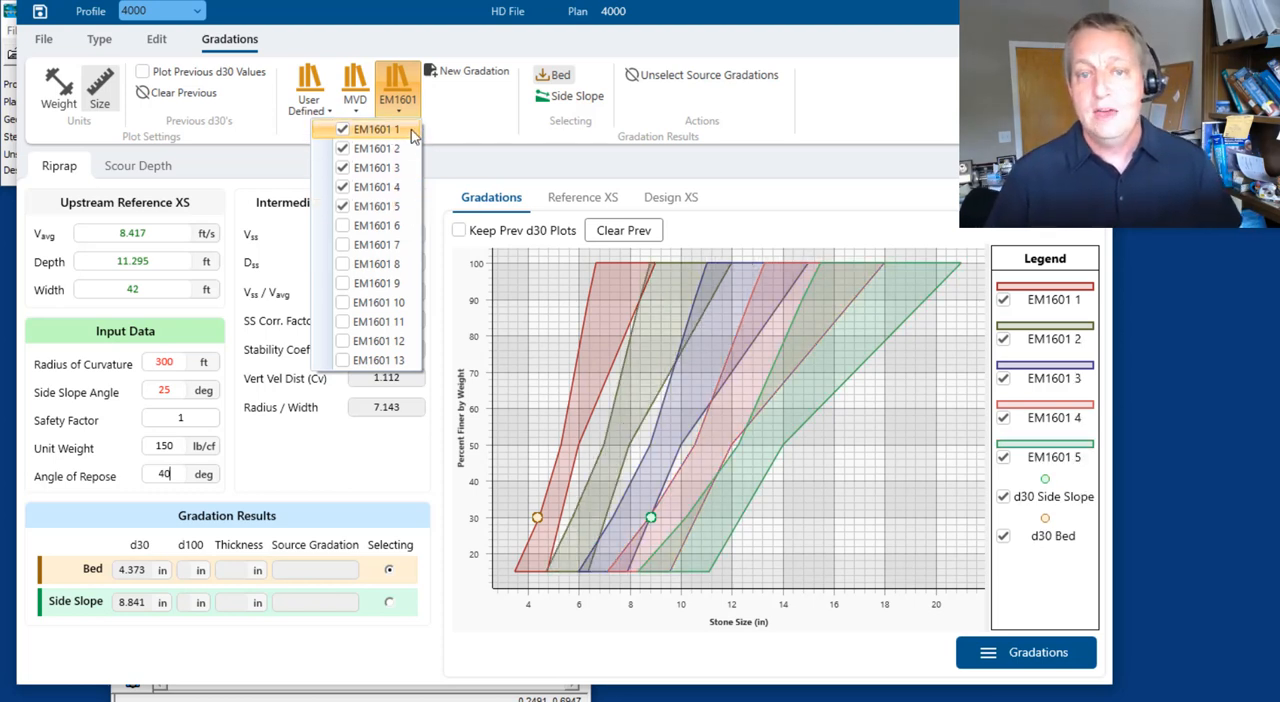
pyautogui.click(403, 97)
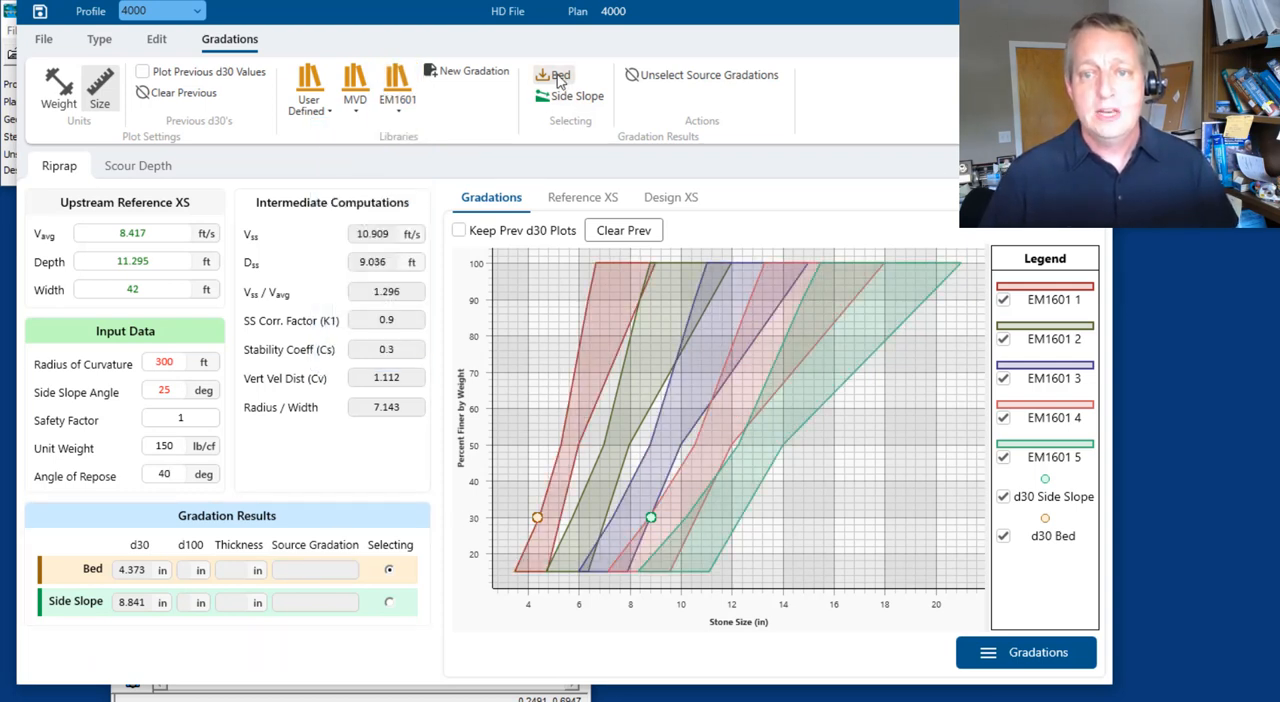
# Assign the EM1601 1 gradation to the bed and check its resulting layer thickness
pyautogui.click(559, 82)
pyautogui.click(389, 572)
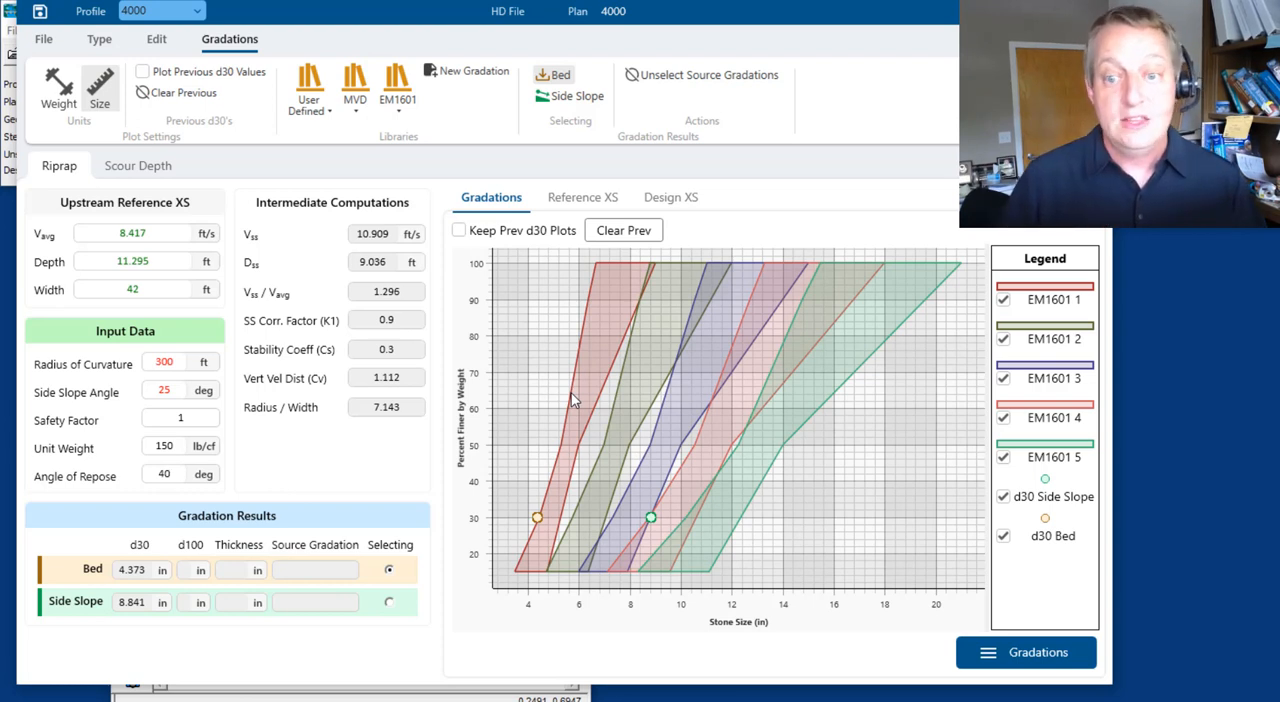
pyautogui.click(571, 447)
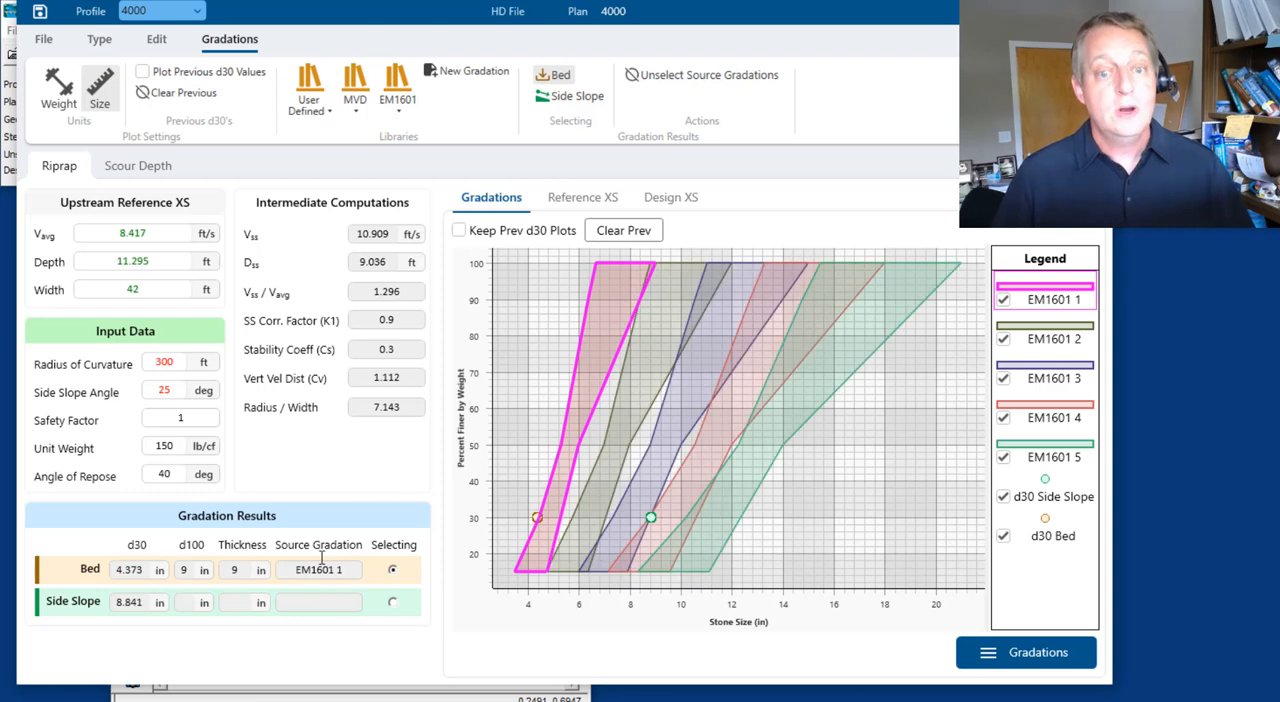
pyautogui.click(239, 571)
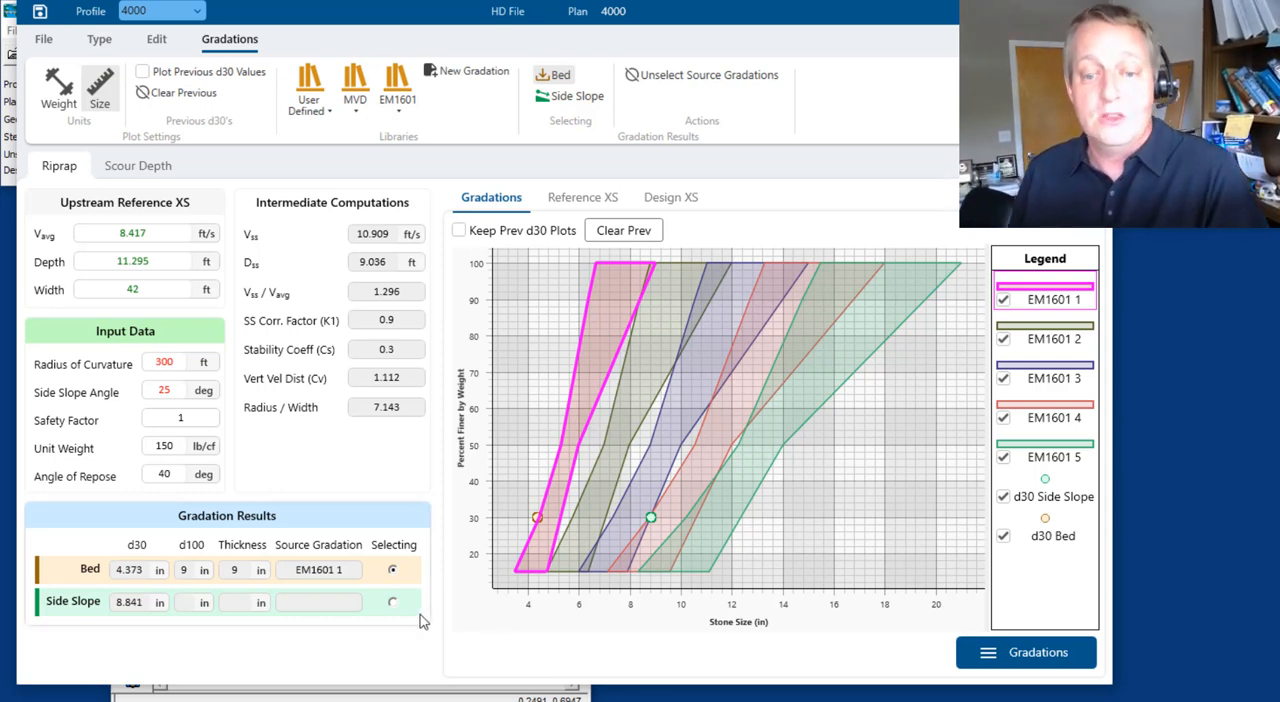
# Switch gradation selection to the side slope and assign it the EM1601 4 gradation
pyautogui.click(566, 100)
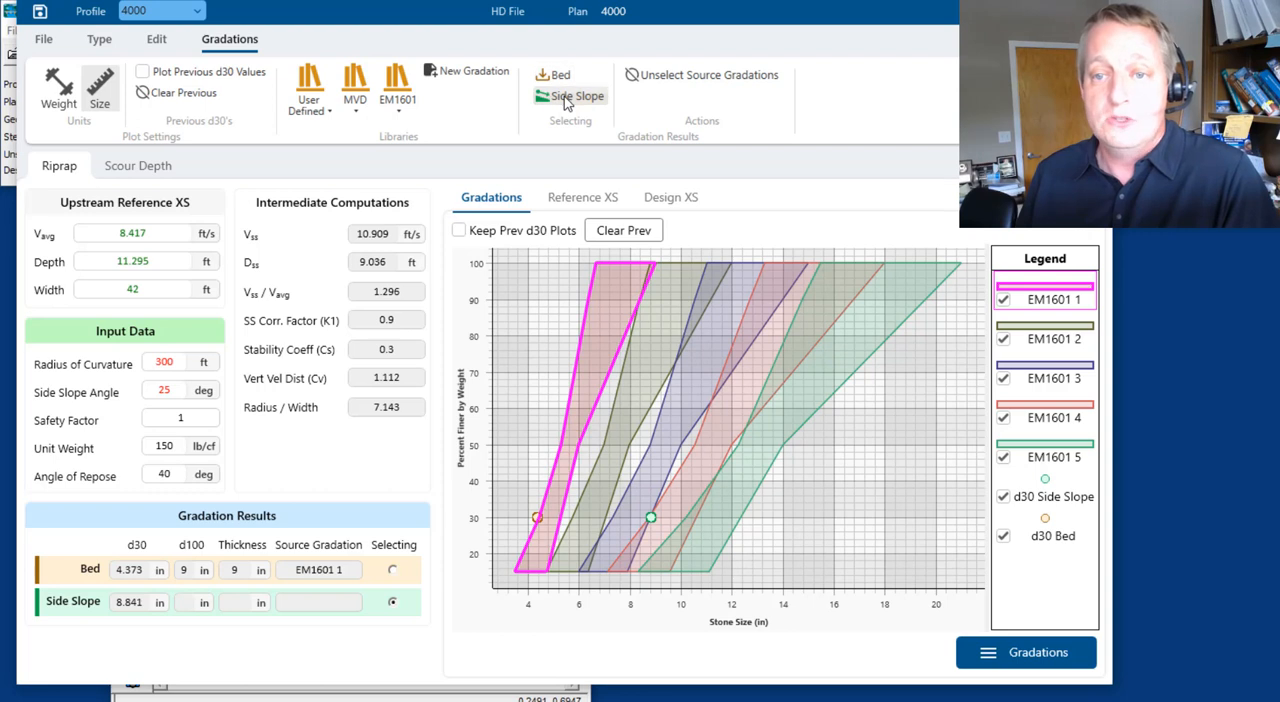
pyautogui.click(394, 570)
pyautogui.click(394, 602)
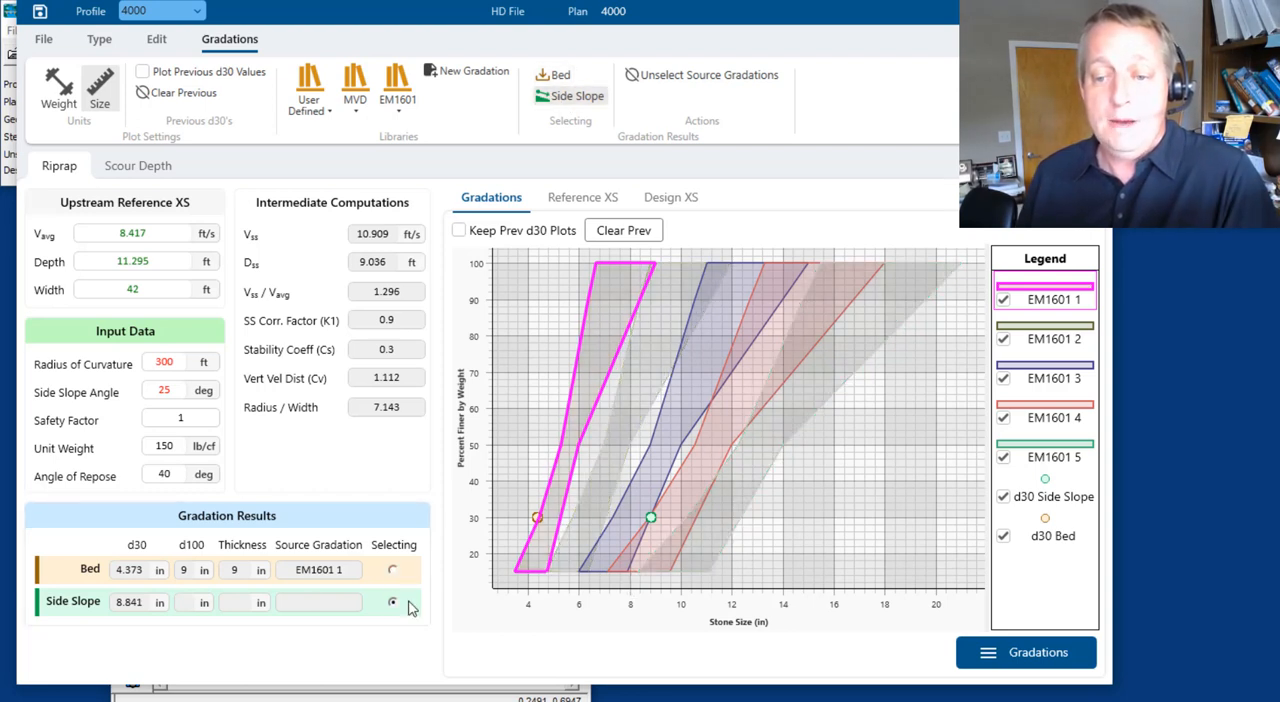
pyautogui.click(703, 465)
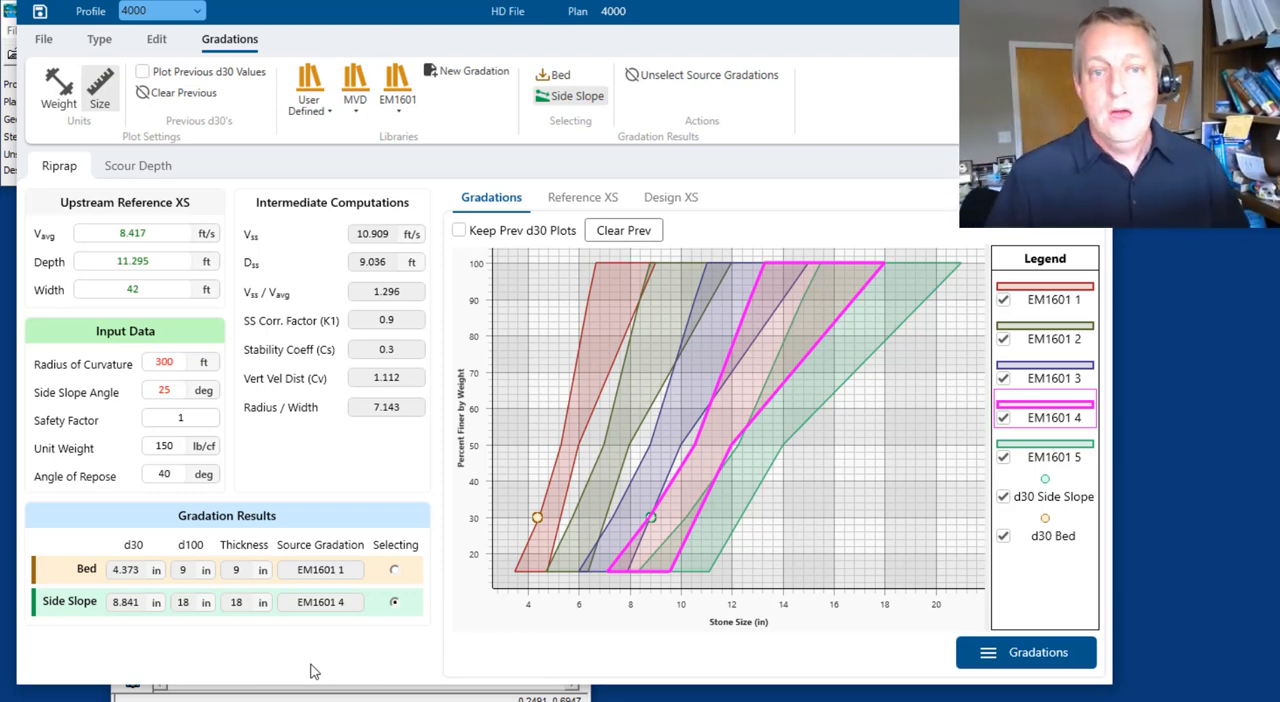
# Change the upstream reference cross section to 3600
pyautogui.click(157, 38)
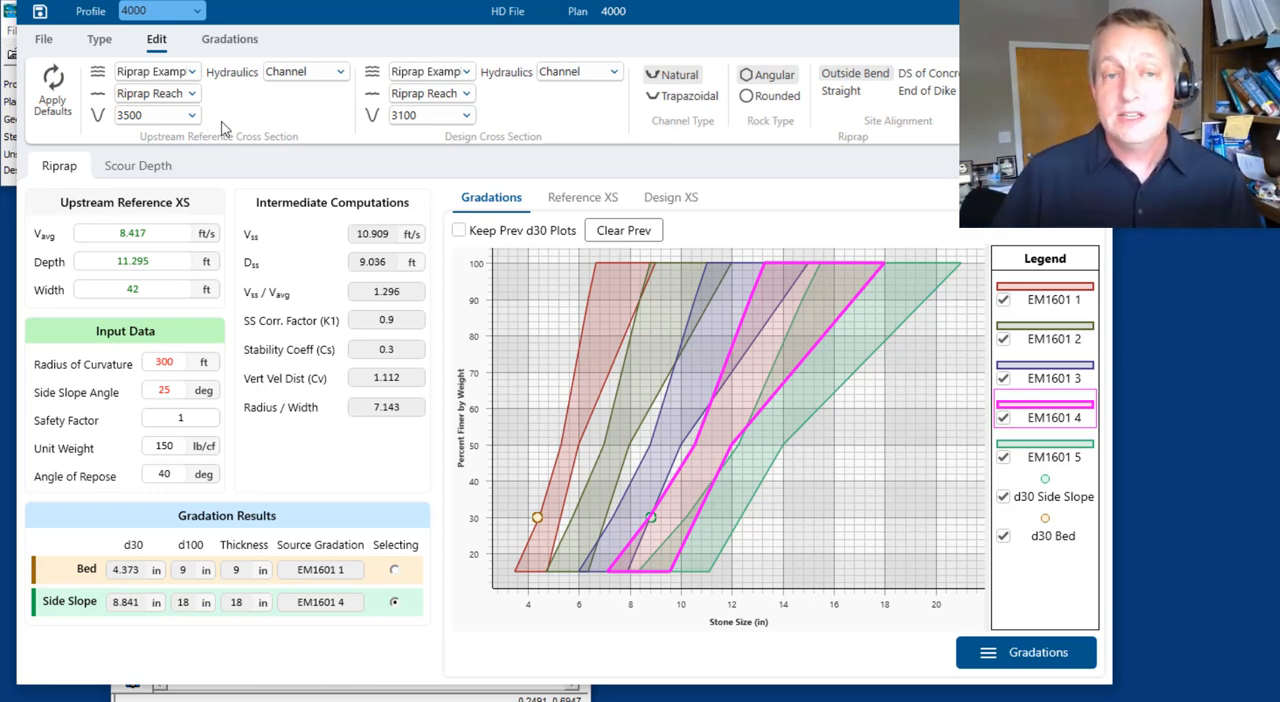
pyautogui.click(193, 117)
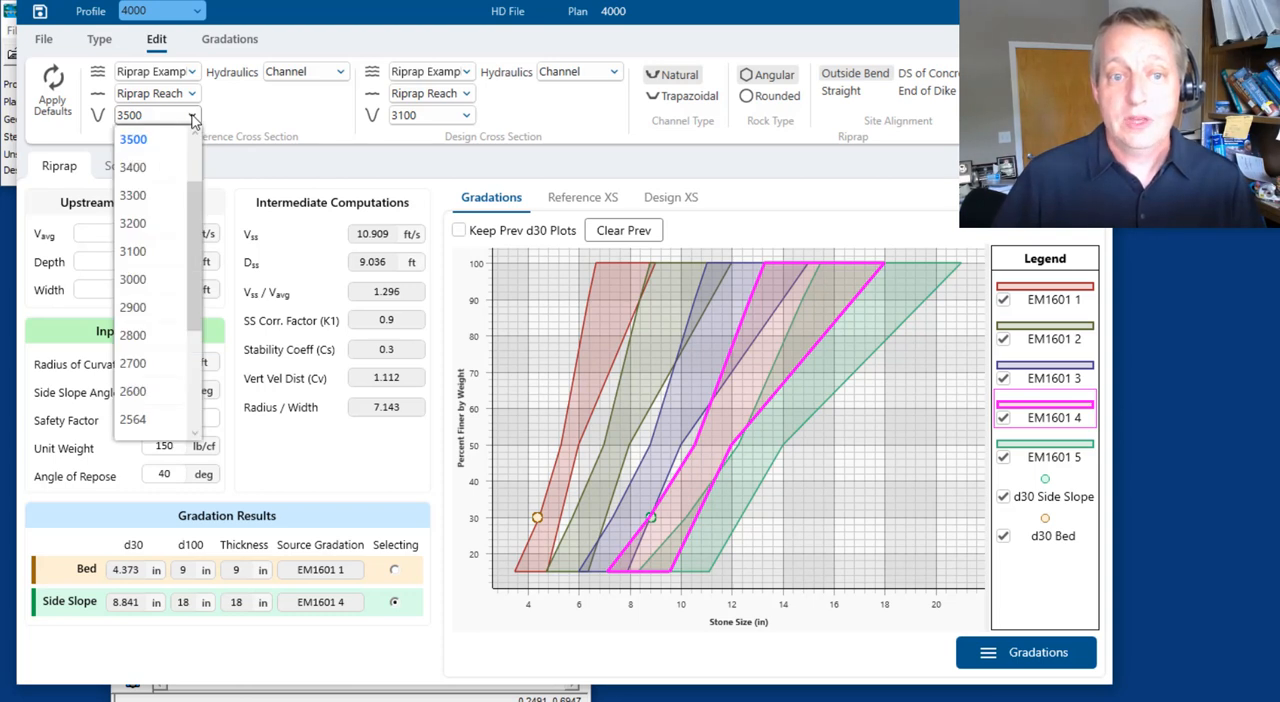
pyautogui.click(193, 117)
pyautogui.click(193, 122)
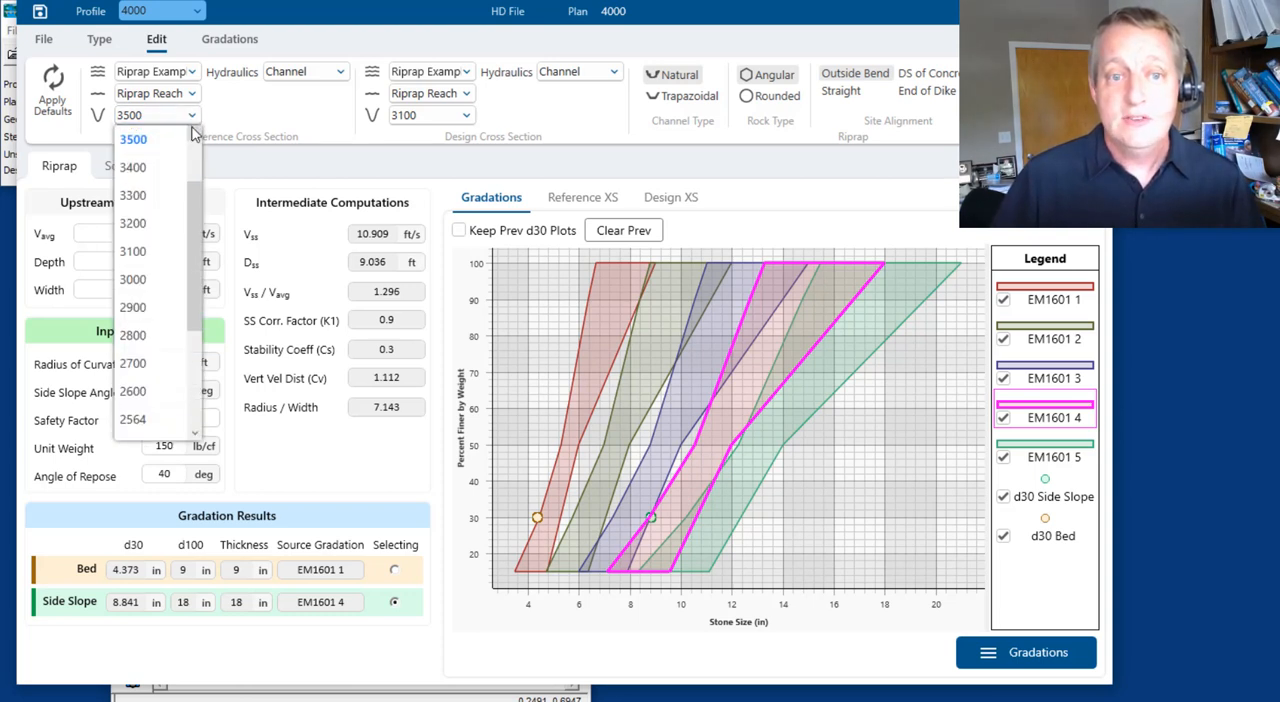
pyautogui.scroll(1, 170, 142)
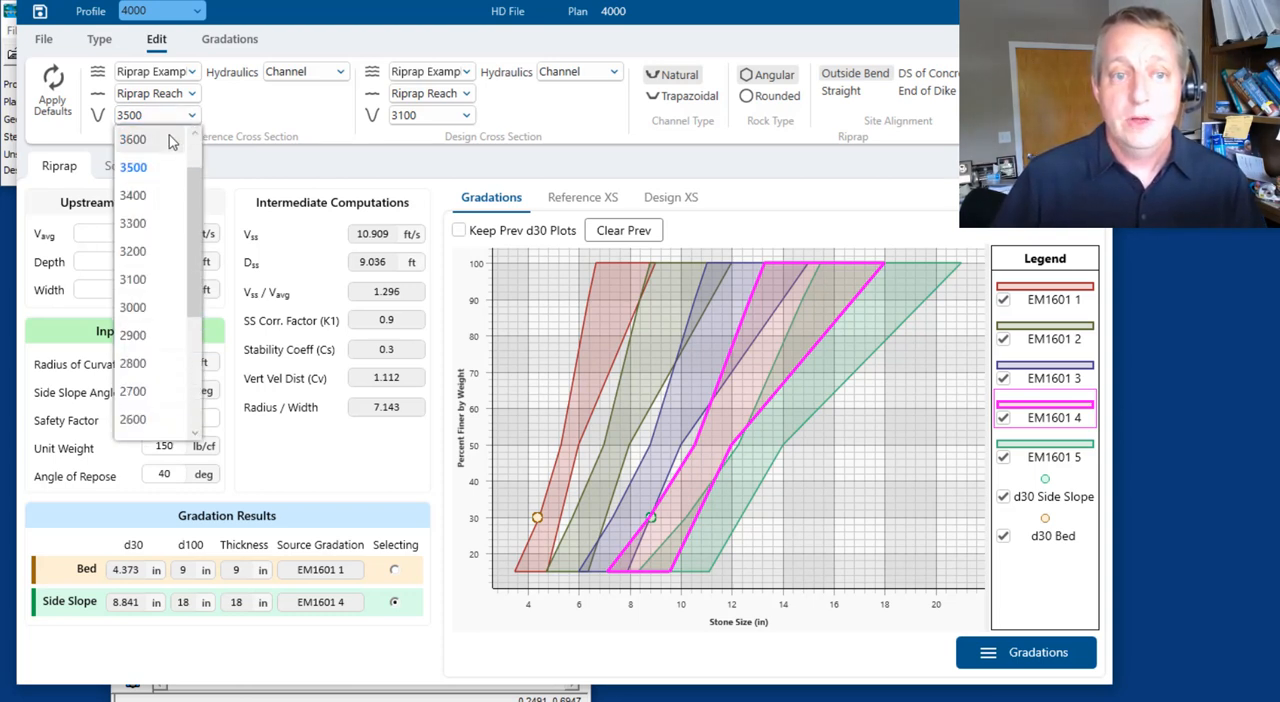
pyautogui.click(168, 140)
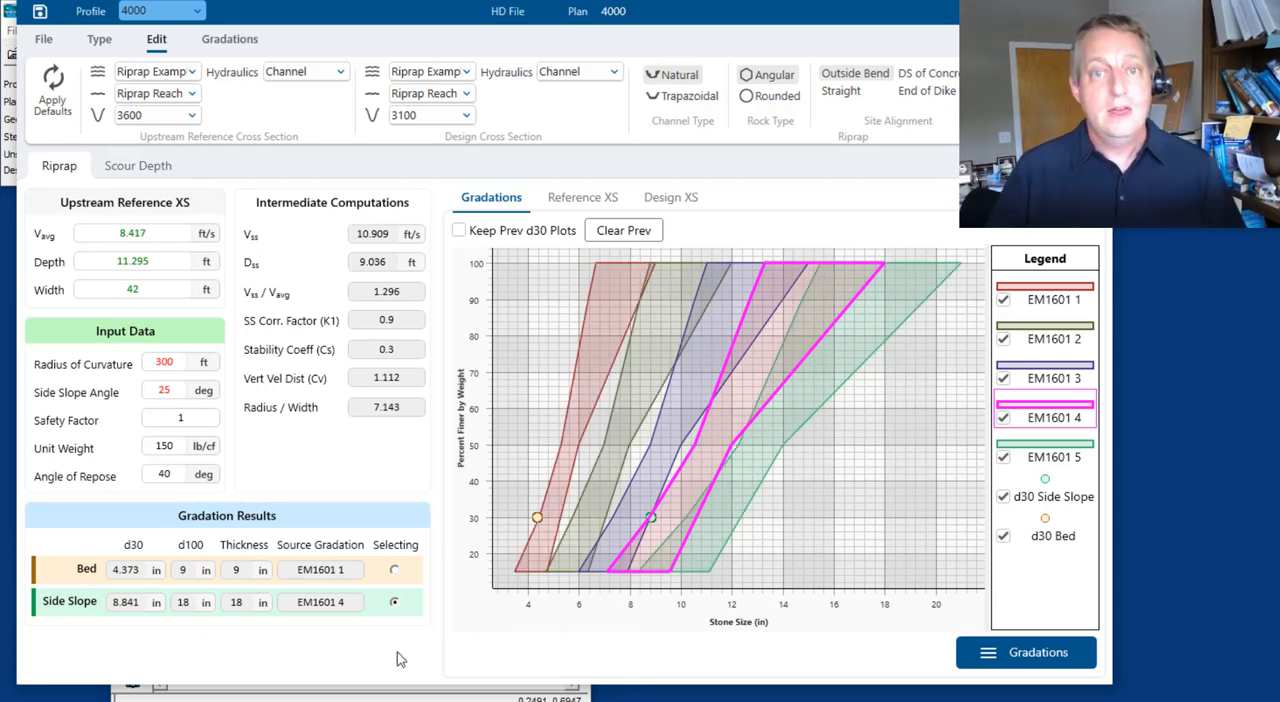
# Keep the previous d30 points on the gradation plot and change the upstream reference cross section to 3500
pyautogui.click(459, 231)
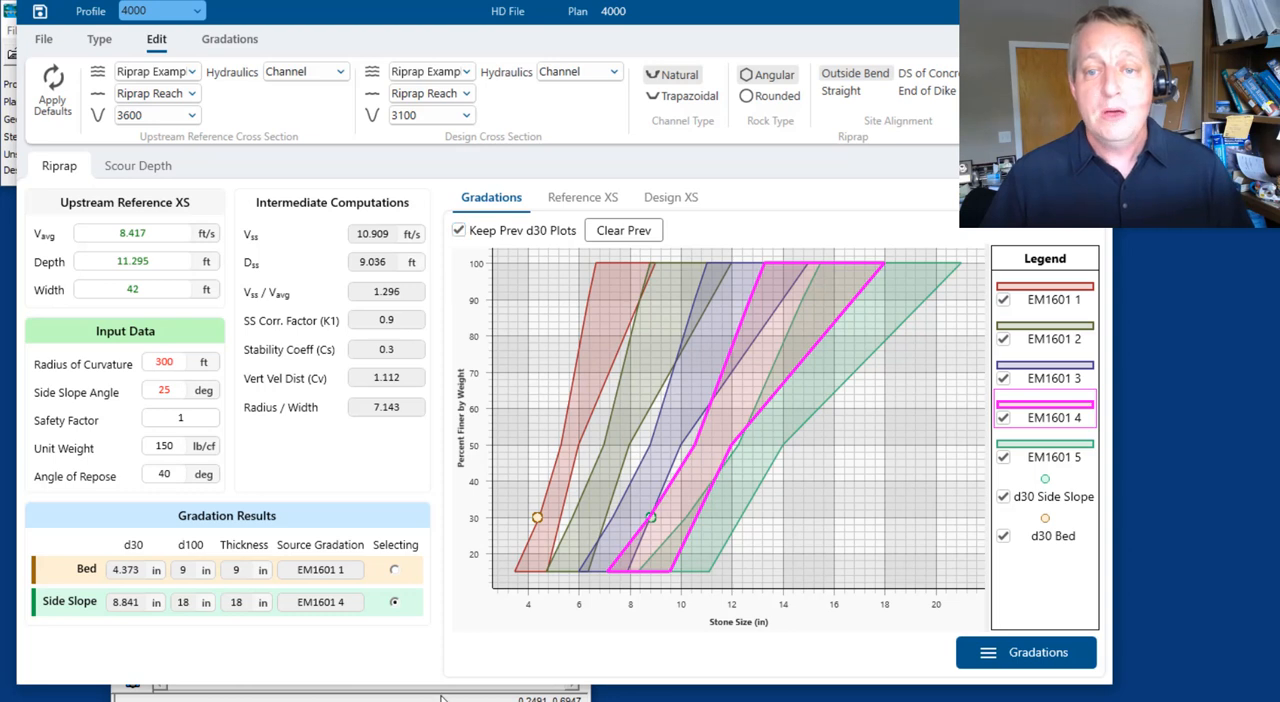
pyautogui.click(190, 115)
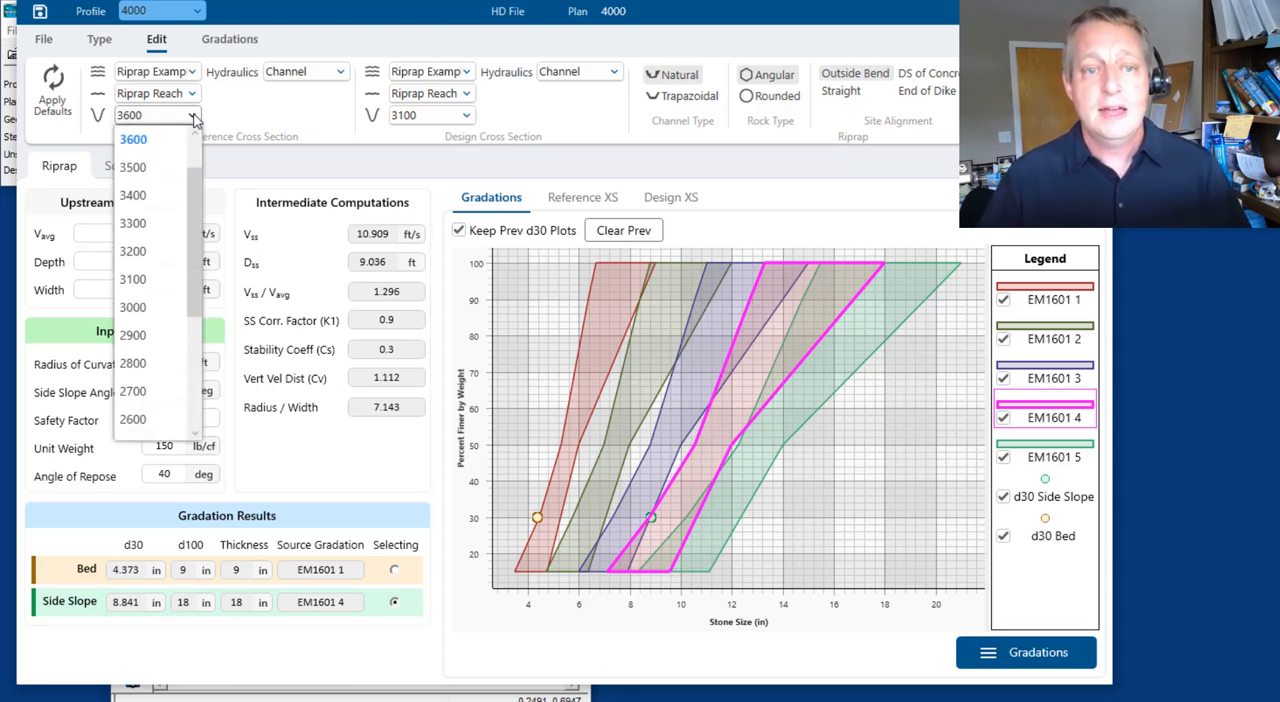
pyautogui.click(162, 168)
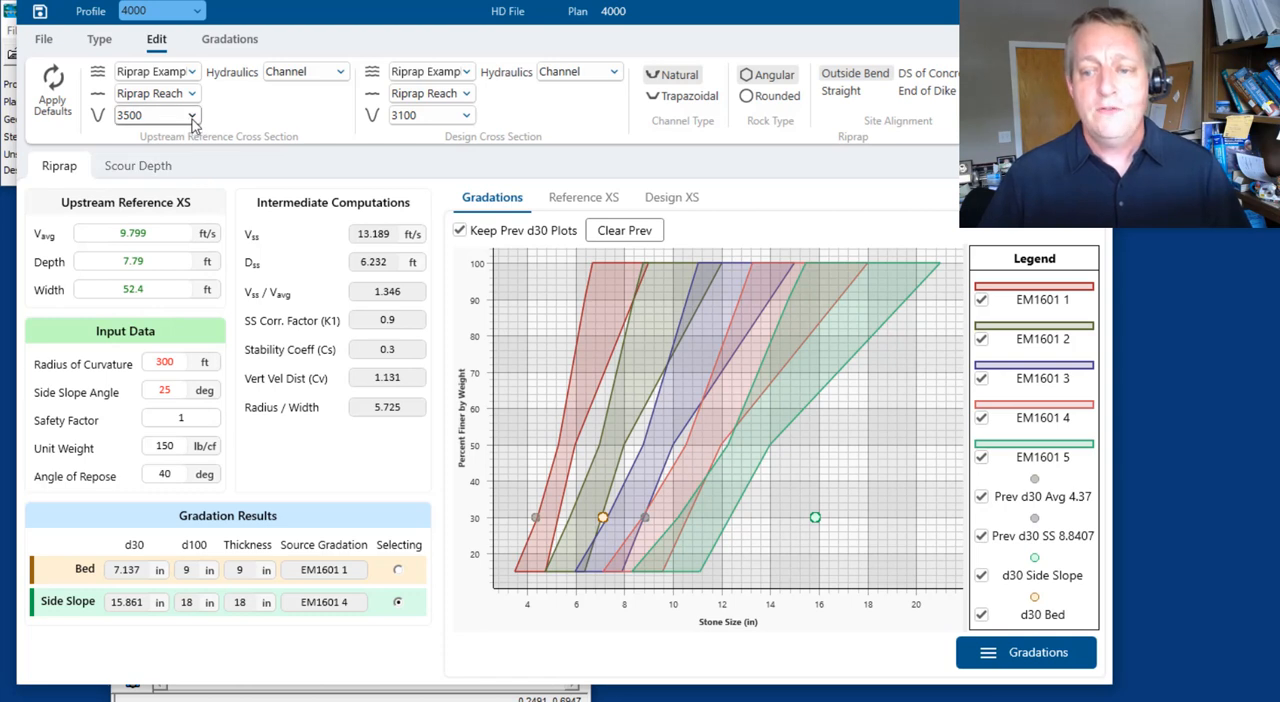
# Change the upstream reference cross section to 3700 and then to 3800 to compare their d30 points
pyautogui.click(192, 116)
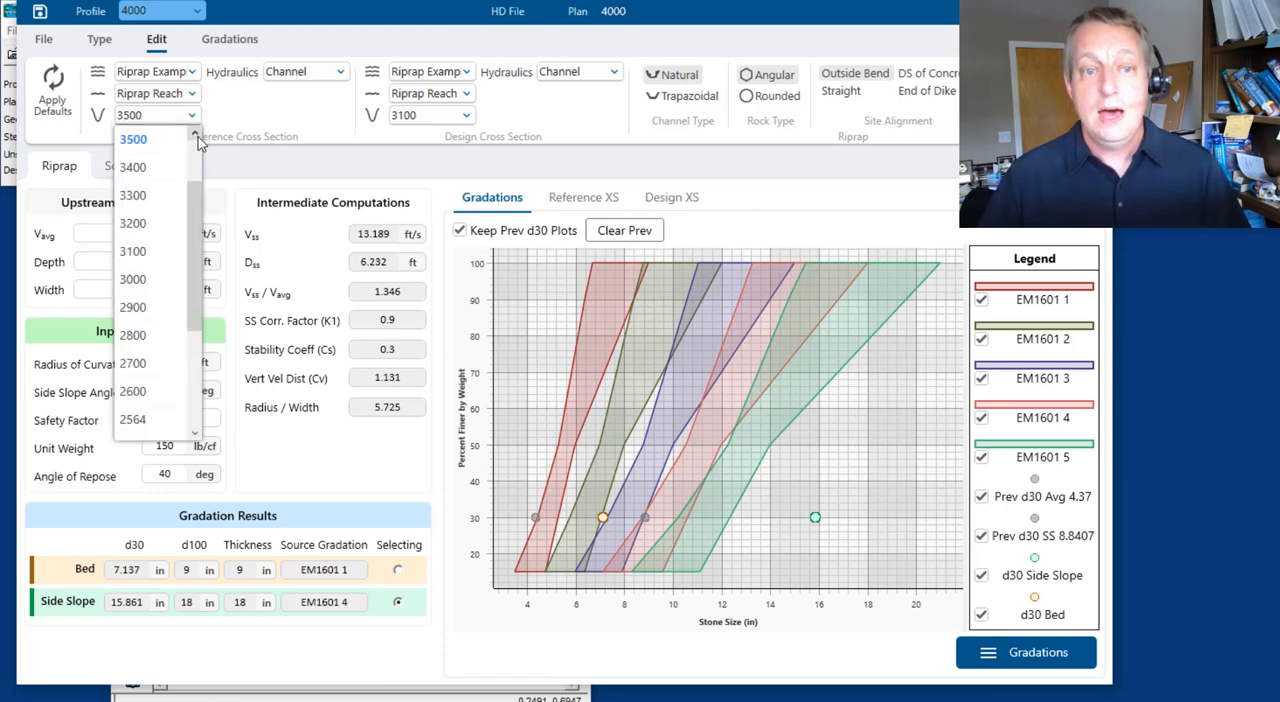
pyautogui.click(195, 144)
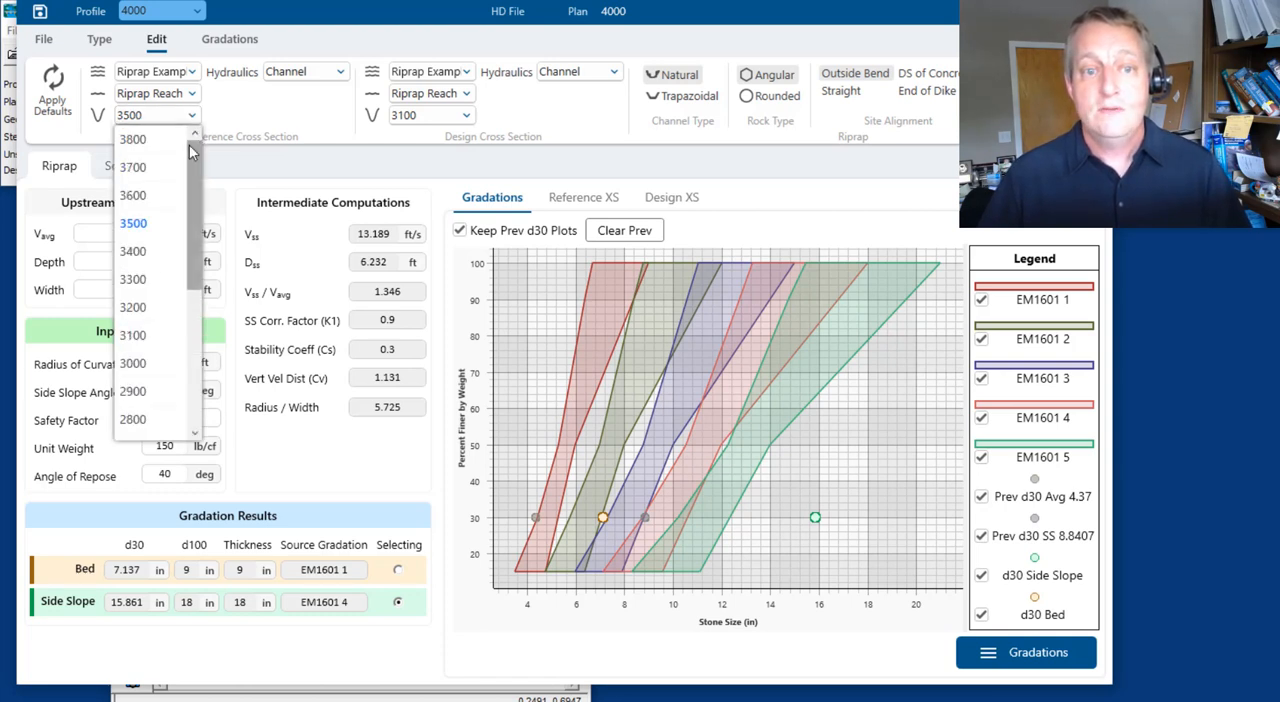
pyautogui.click(140, 167)
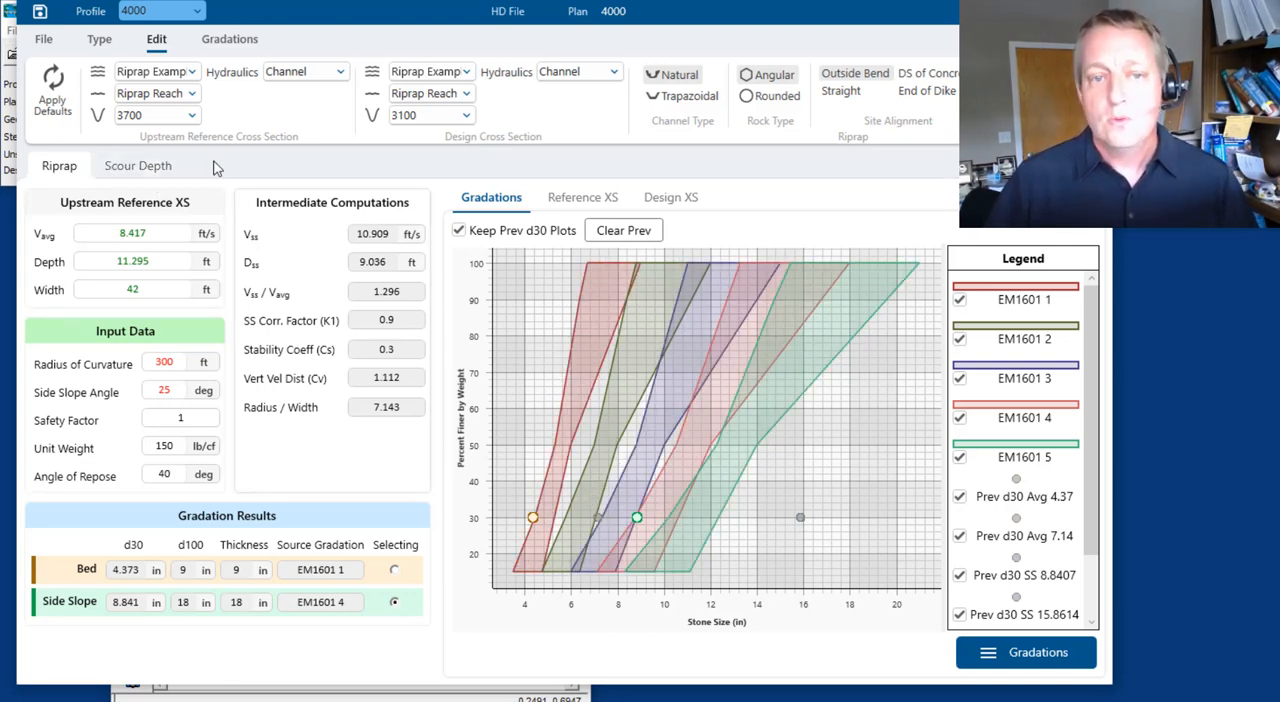
pyautogui.click(192, 118)
pyautogui.click(140, 142)
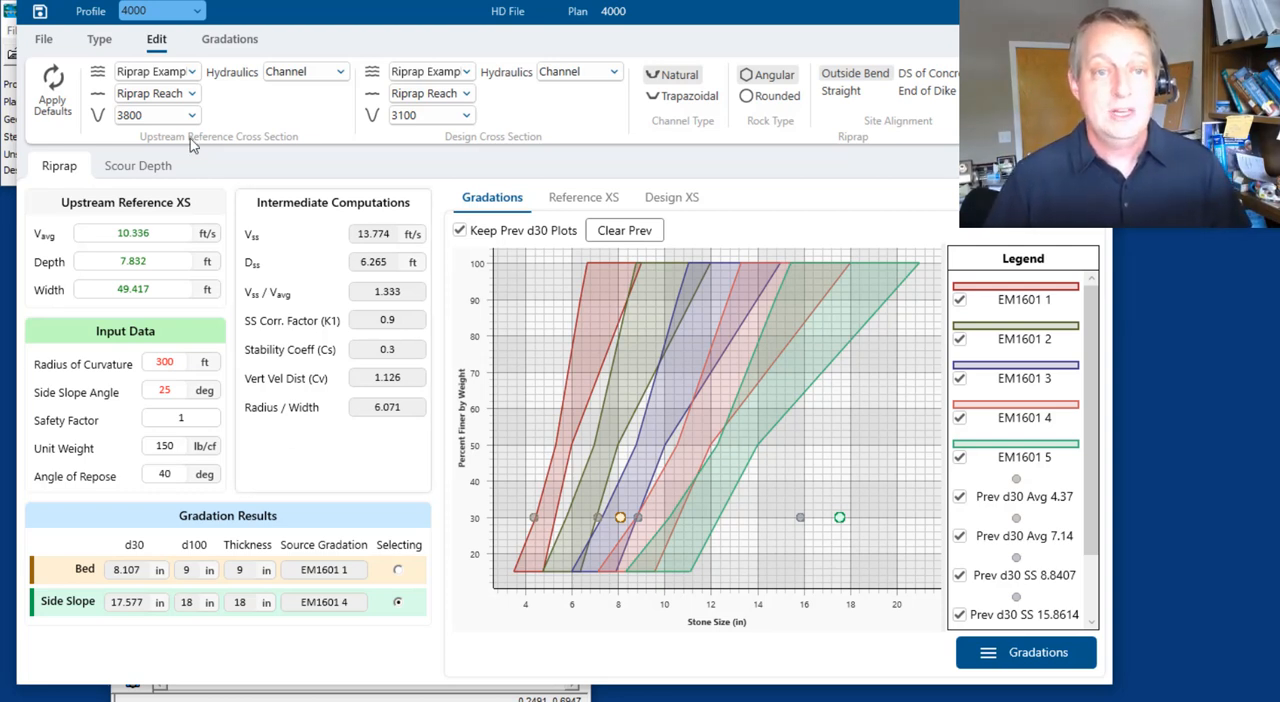
# Return the upstream reference cross section to 3500 and turn off keeping previous d30 plots
pyautogui.click(165, 115)
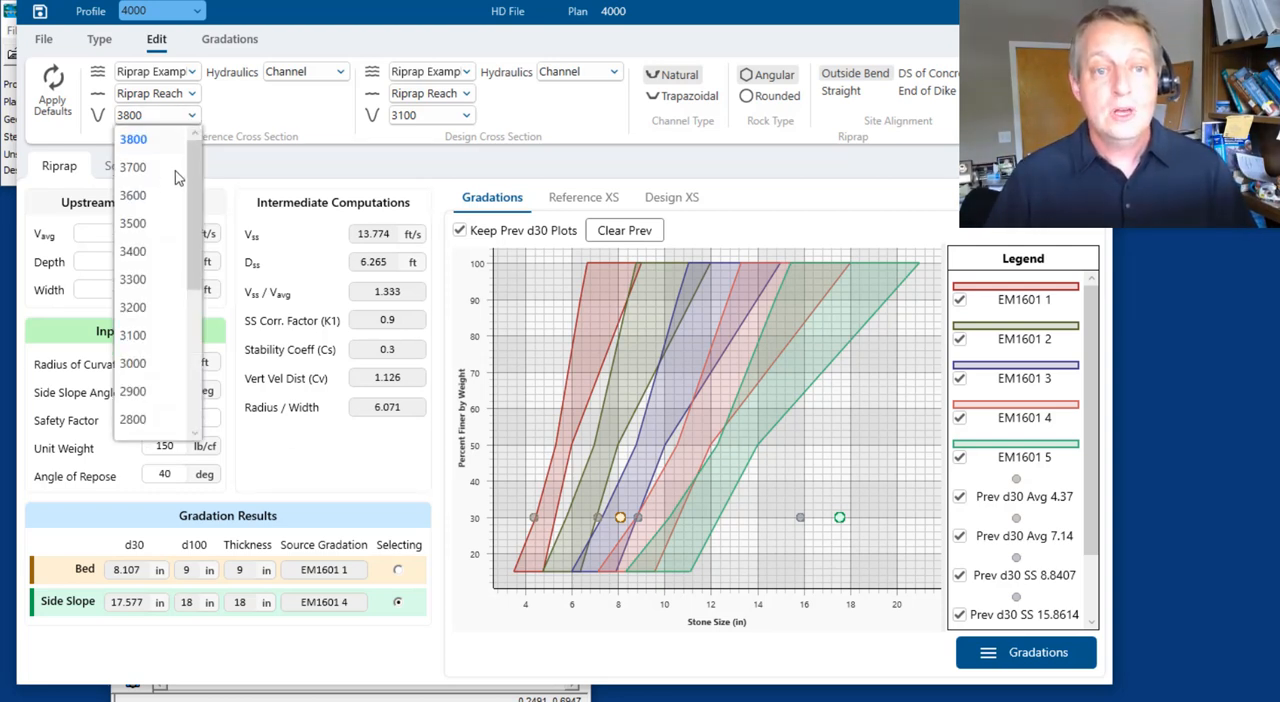
pyautogui.click(158, 220)
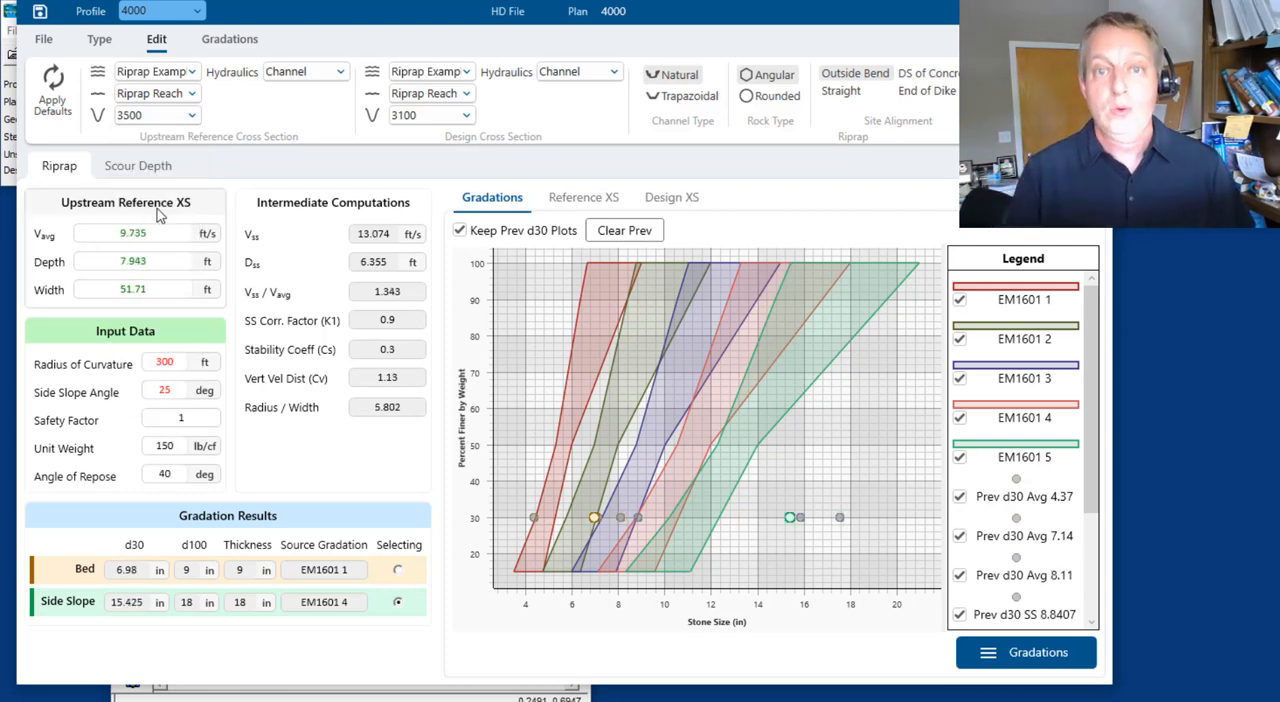
pyautogui.click(459, 230)
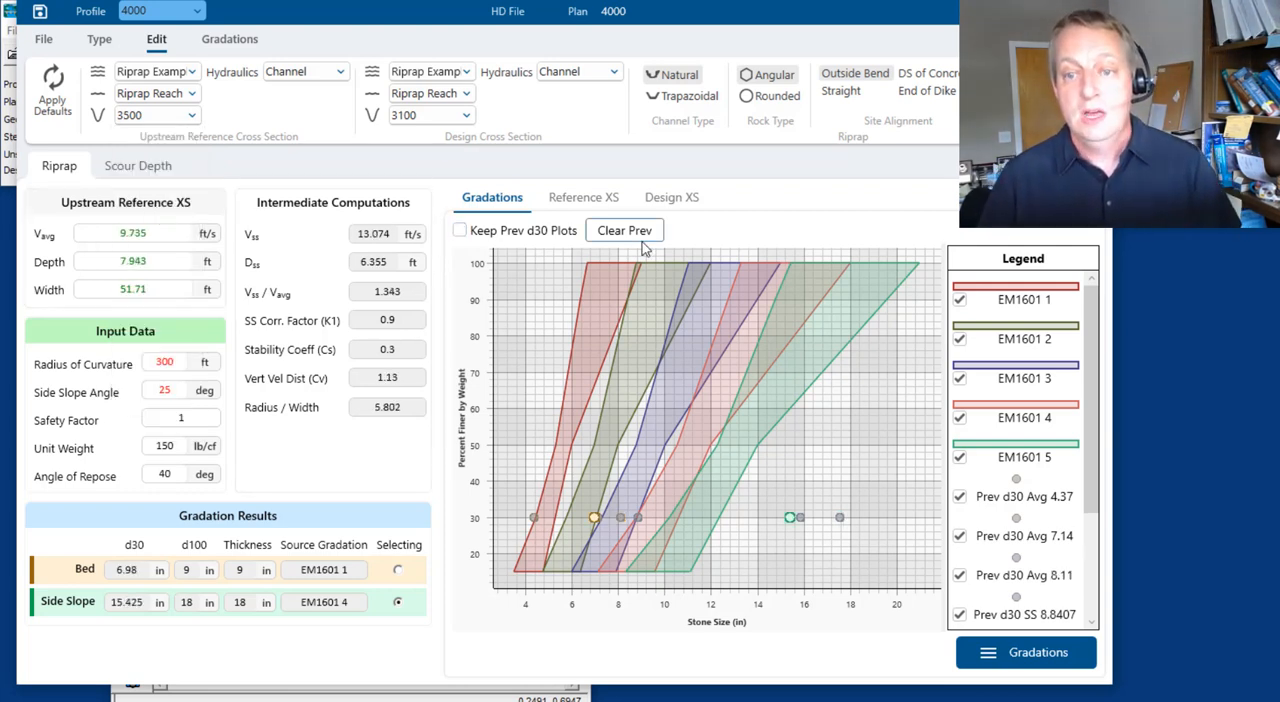
# Clear the previous d30 points from the gradation plot
pyautogui.click(635, 236)
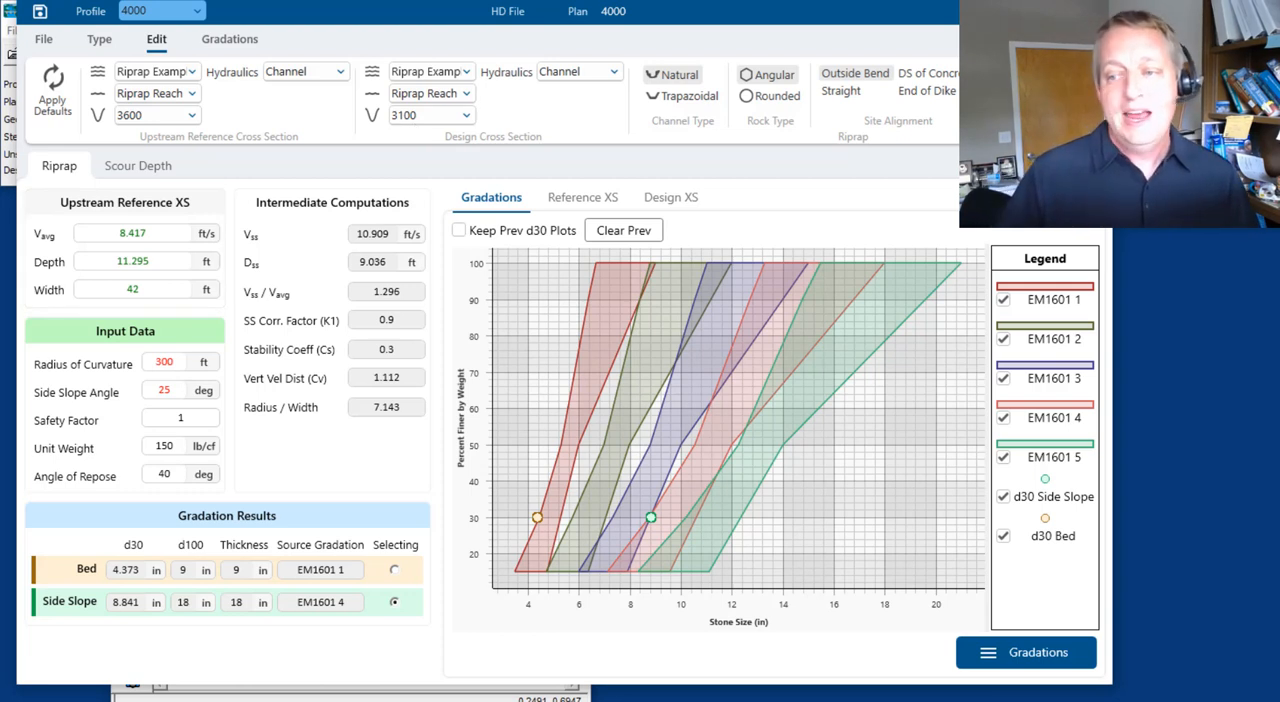
# Add a new user-defined riprap source gradation and name it Bobs Quary Grad 1
pyautogui.click(1025, 655)
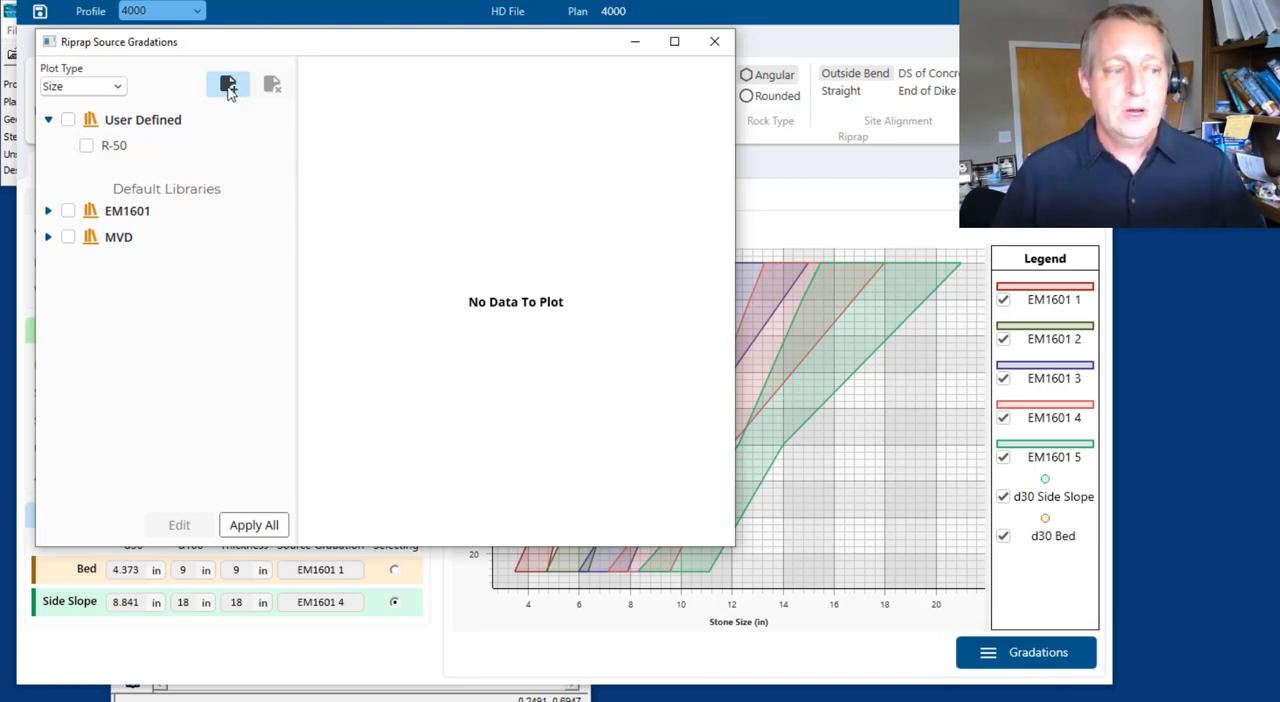
pyautogui.click(228, 86)
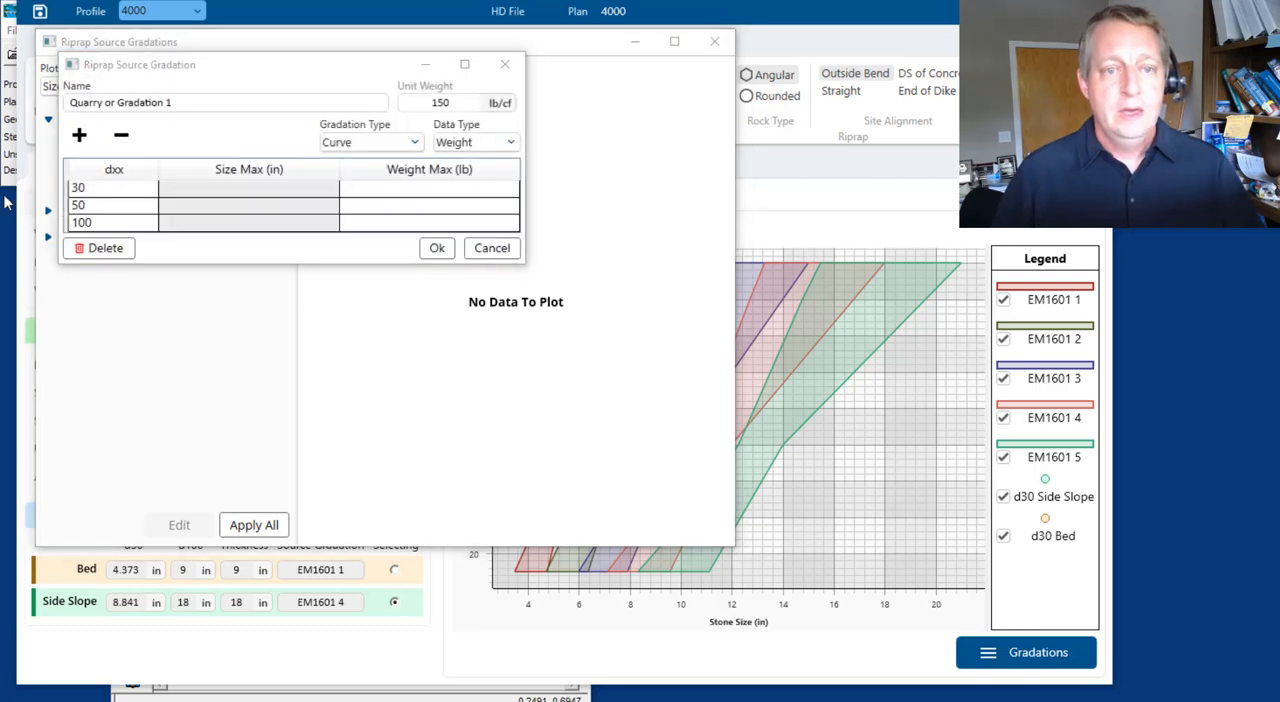
pyautogui.moveTo(208, 104); pyautogui.dragTo(57, 107)
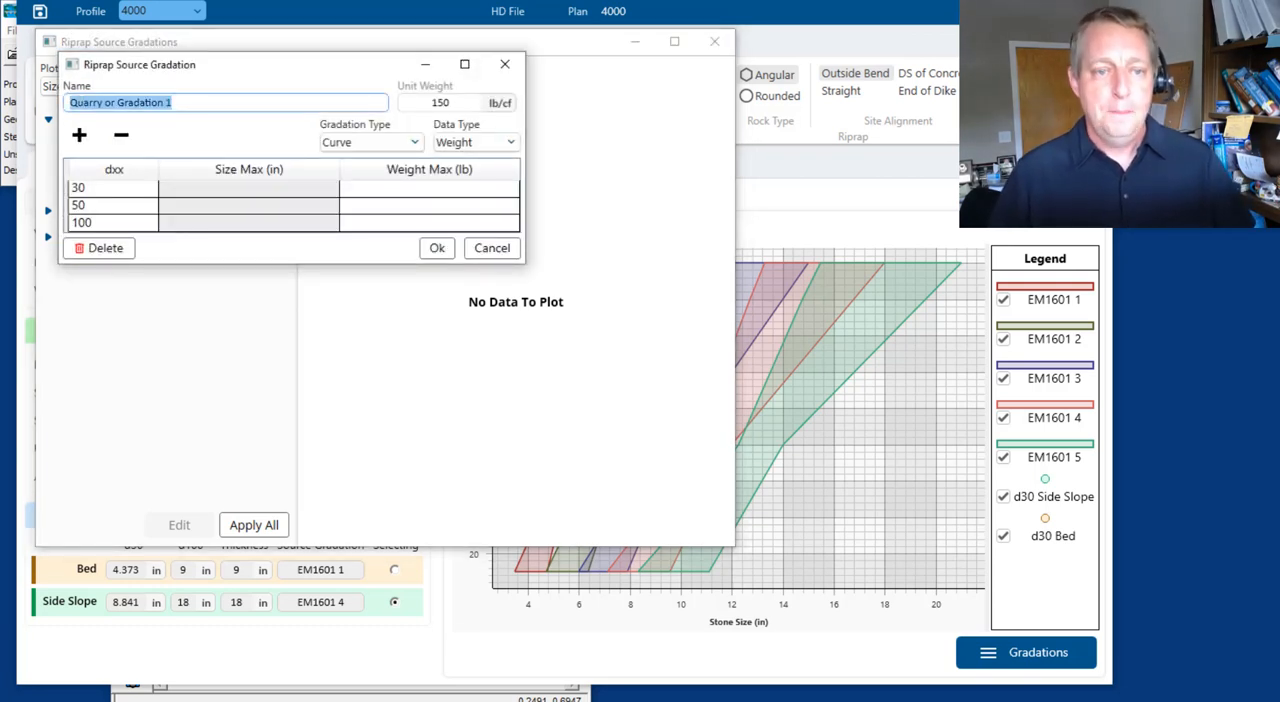
pyautogui.write('Bobs')
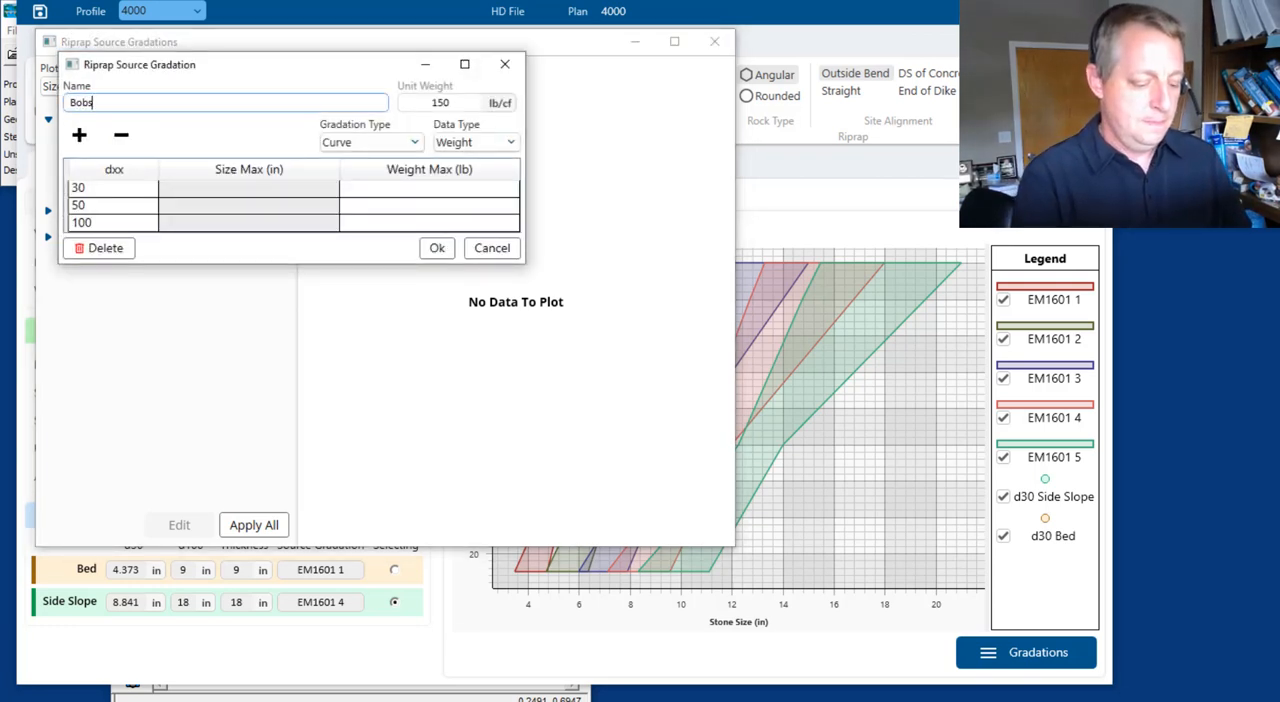
pyautogui.write(' Quary')
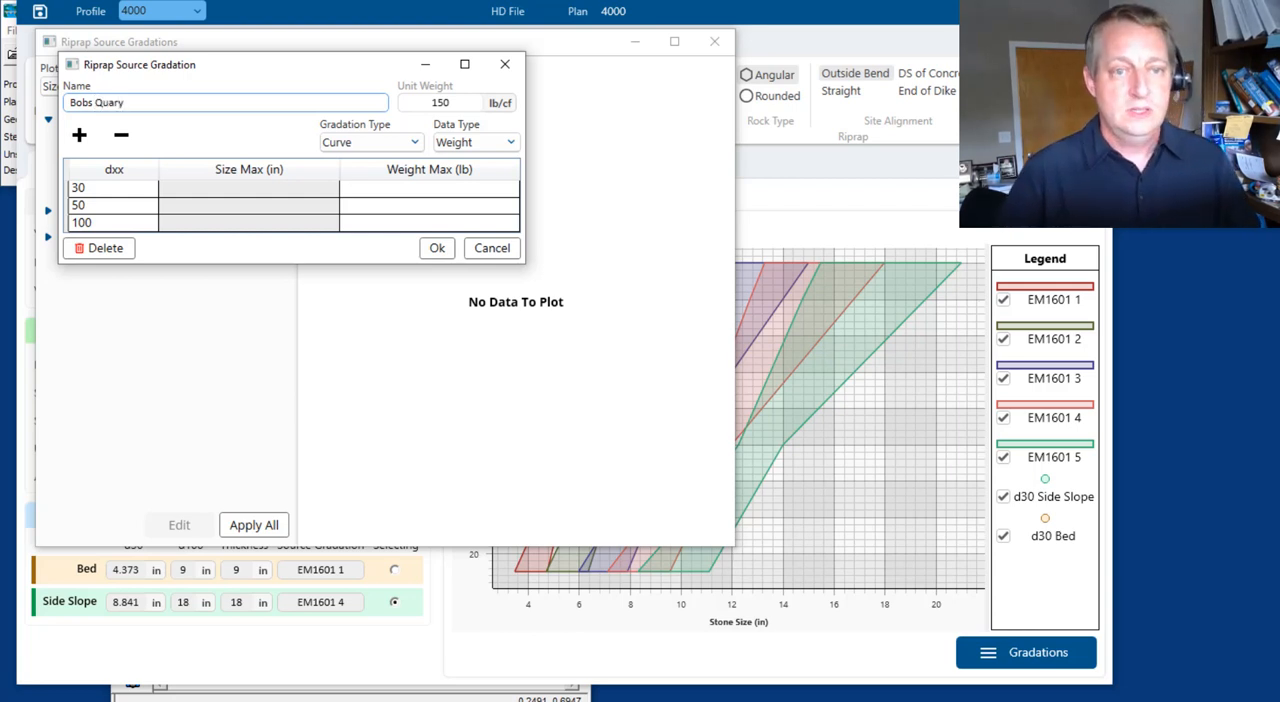
pyautogui.write(' Grad')
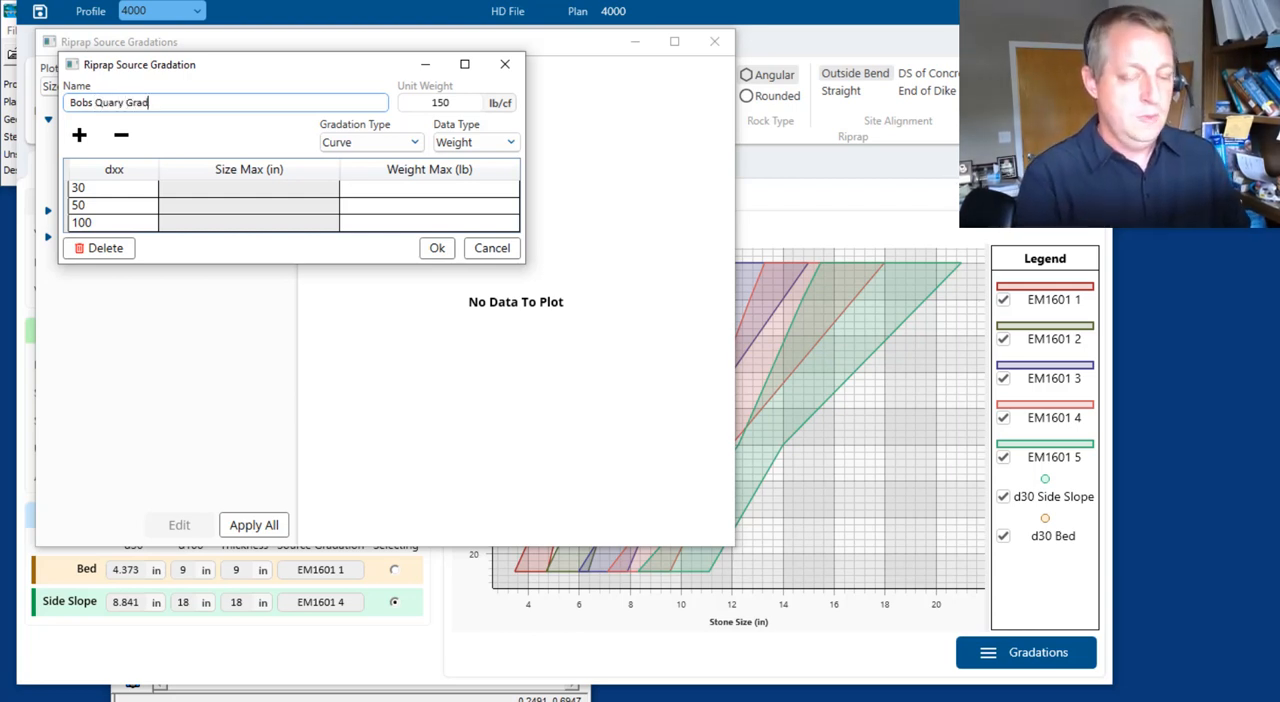
pyautogui.write(' 1')
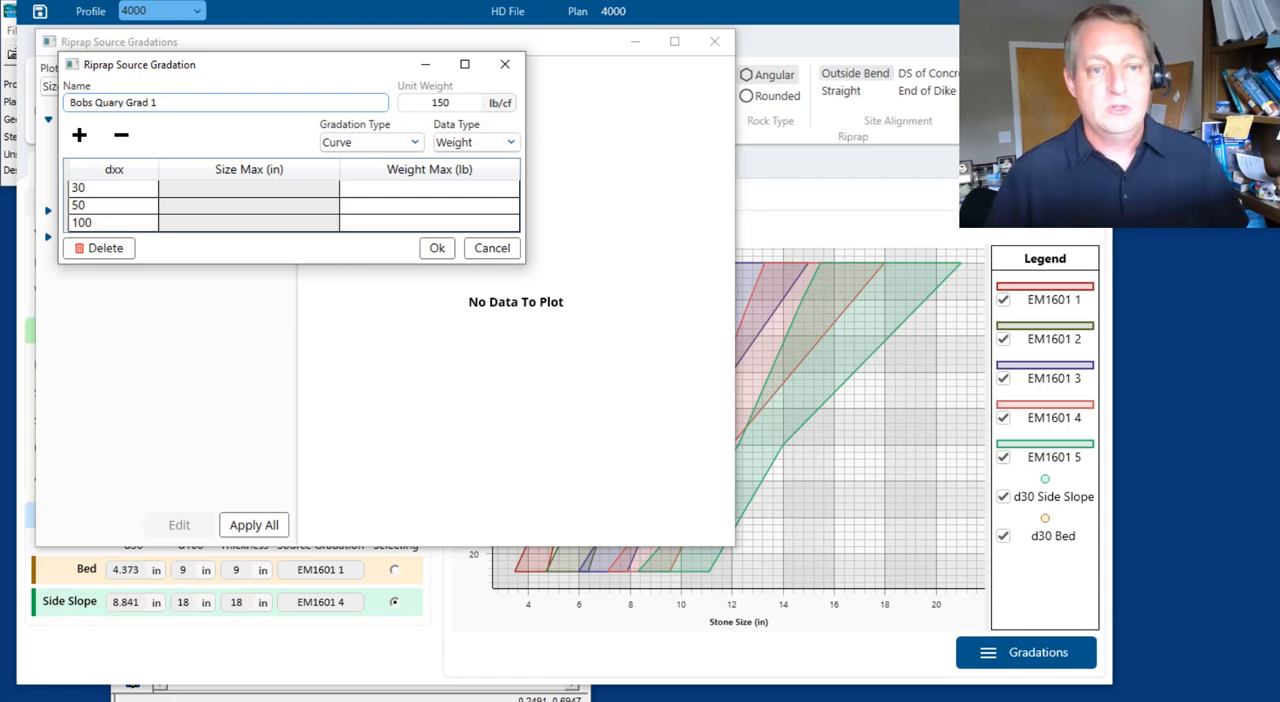
# Add two rows to the new gradation's table for dxx values 1 and 85
pyautogui.click(98, 190)
pyautogui.click(103, 222)
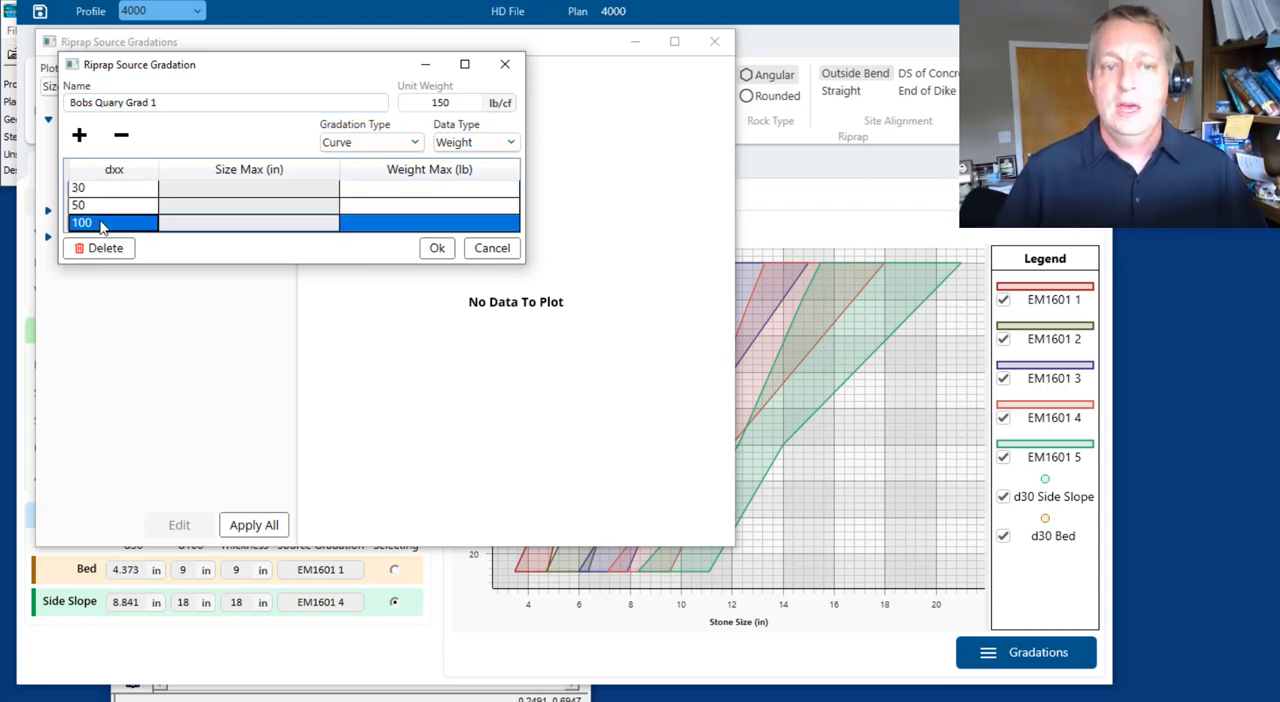
pyautogui.click(106, 206)
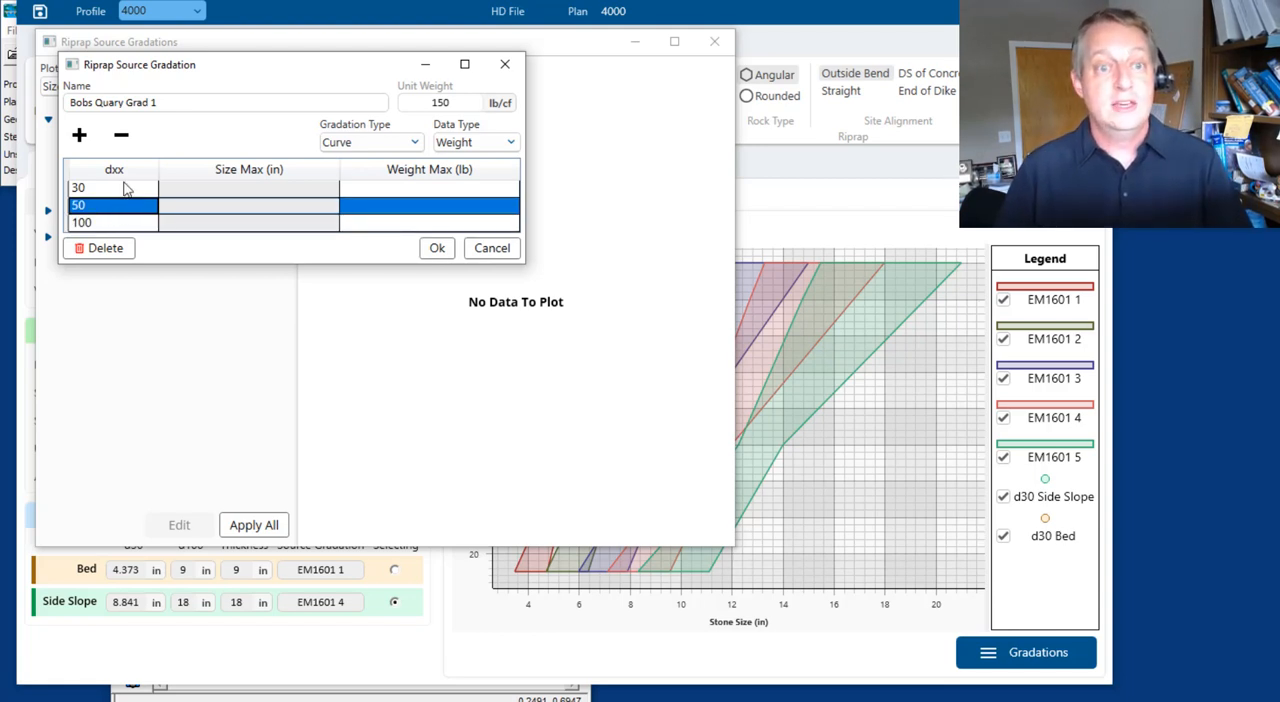
pyautogui.click(80, 140)
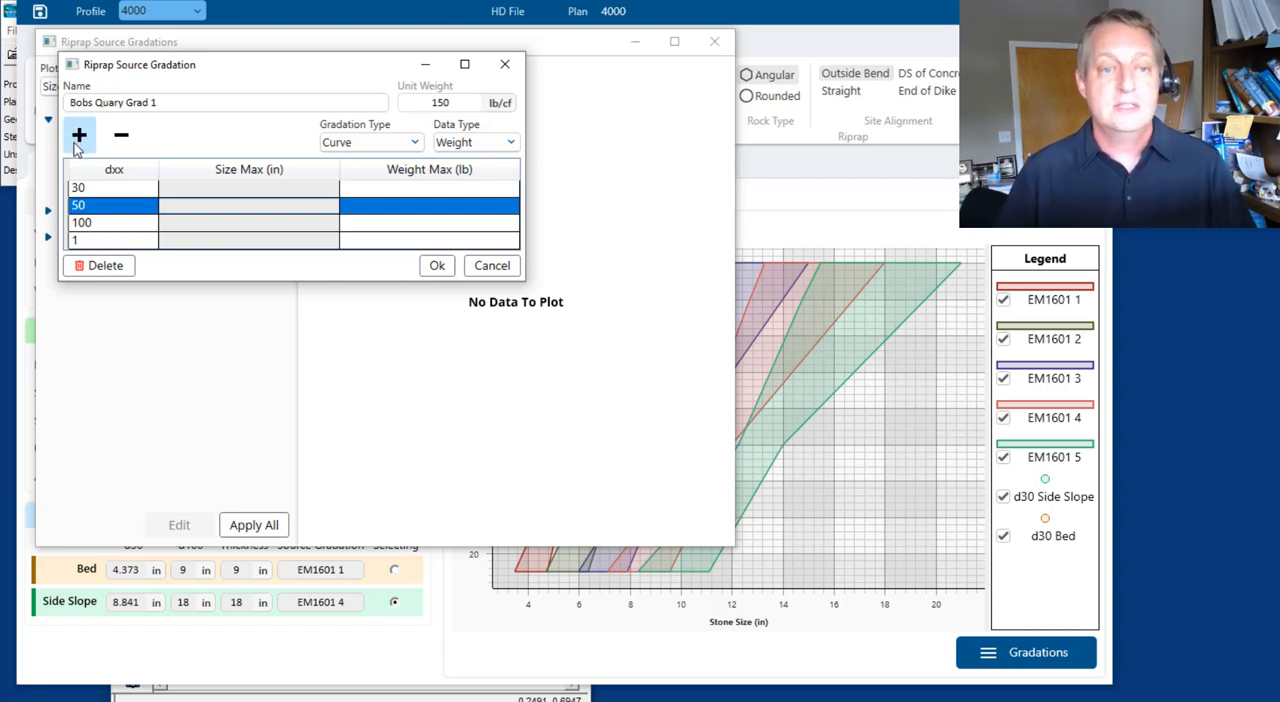
pyautogui.click(80, 140)
pyautogui.click(90, 260)
pyautogui.click(89, 257)
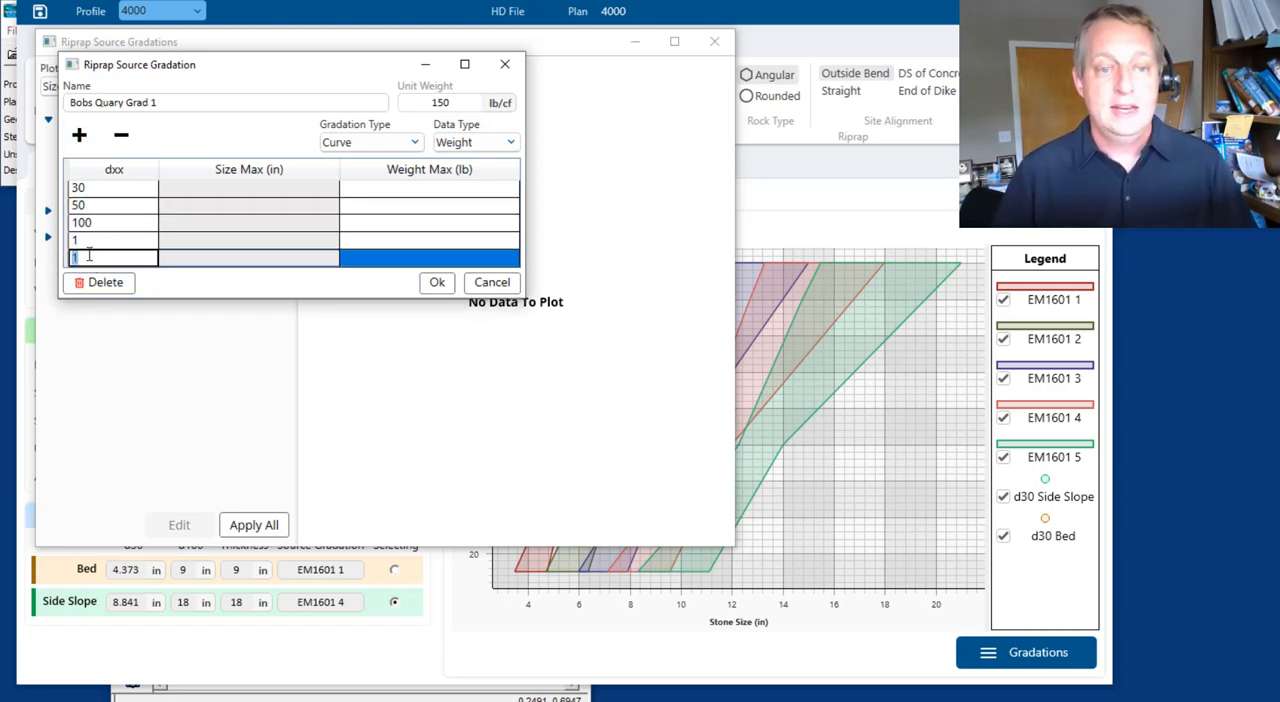
pyautogui.write('85')
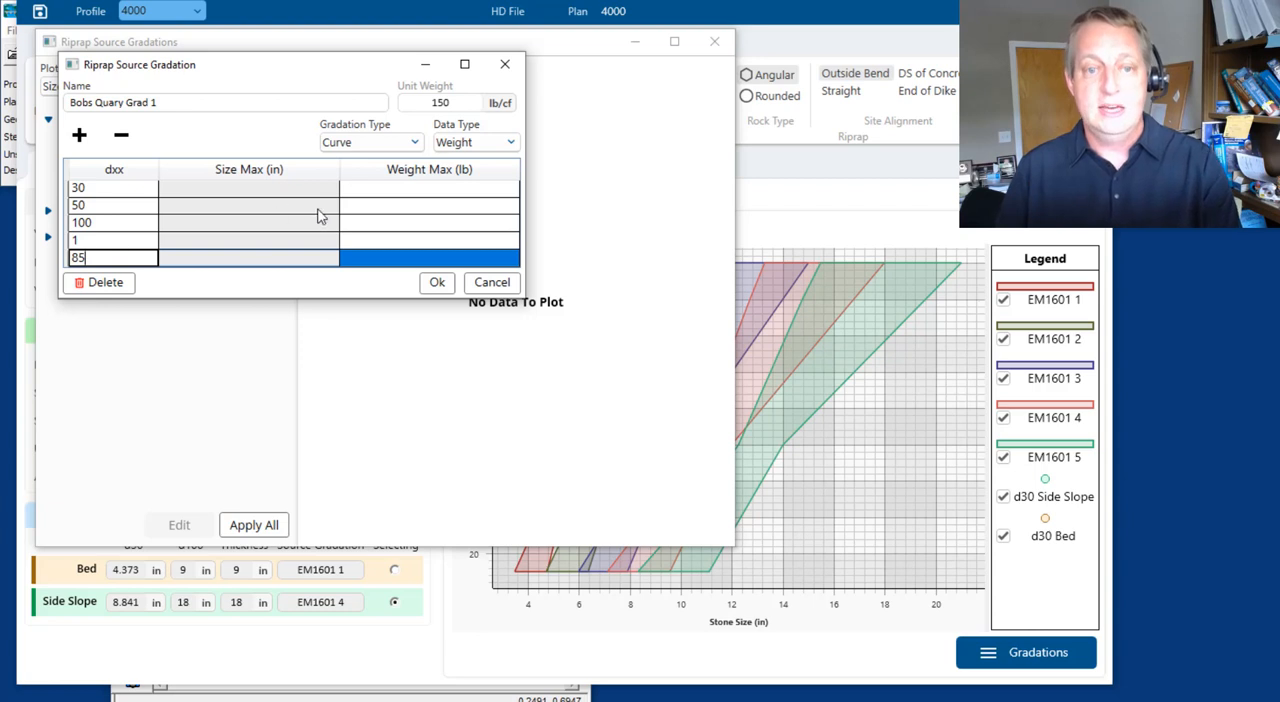
pyautogui.press('Return')
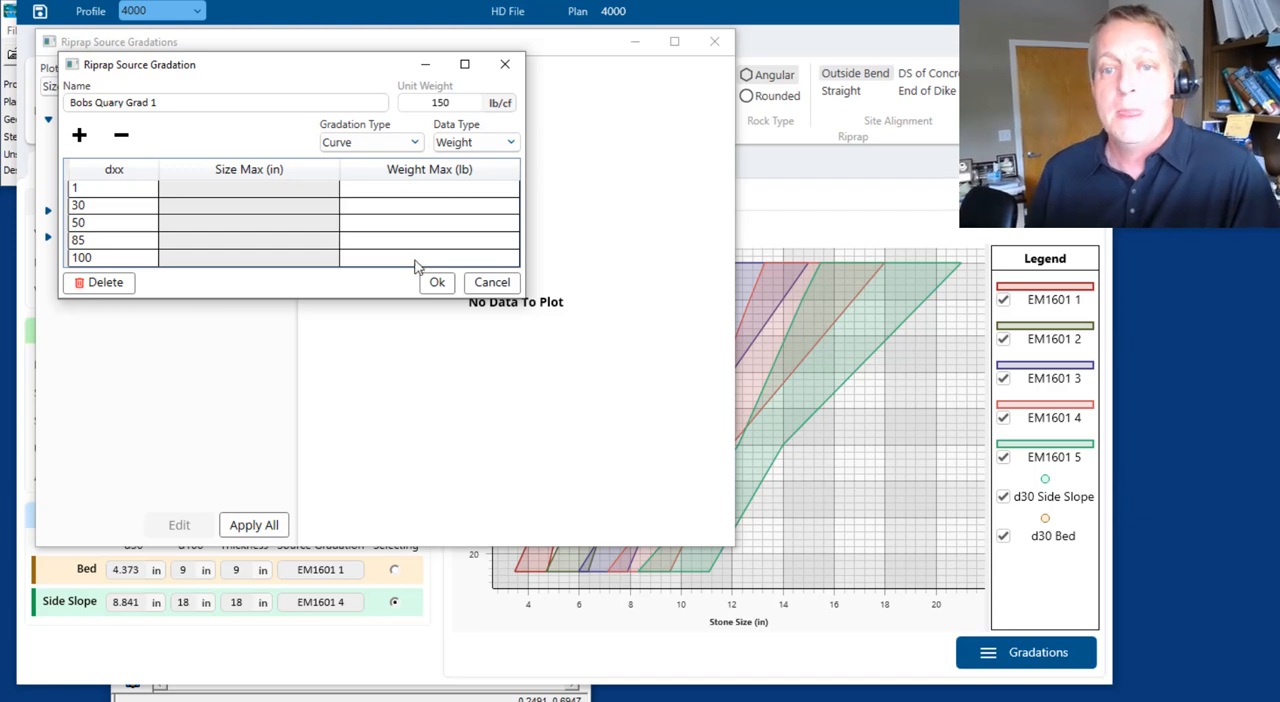
# Define Bobs Quary Grad 1 by Size, with maximum sizes 4, 5, 6, 7 and 8 in for dxx 1, 30, 50, 85 and 100, and save it
pyautogui.click(510, 142)
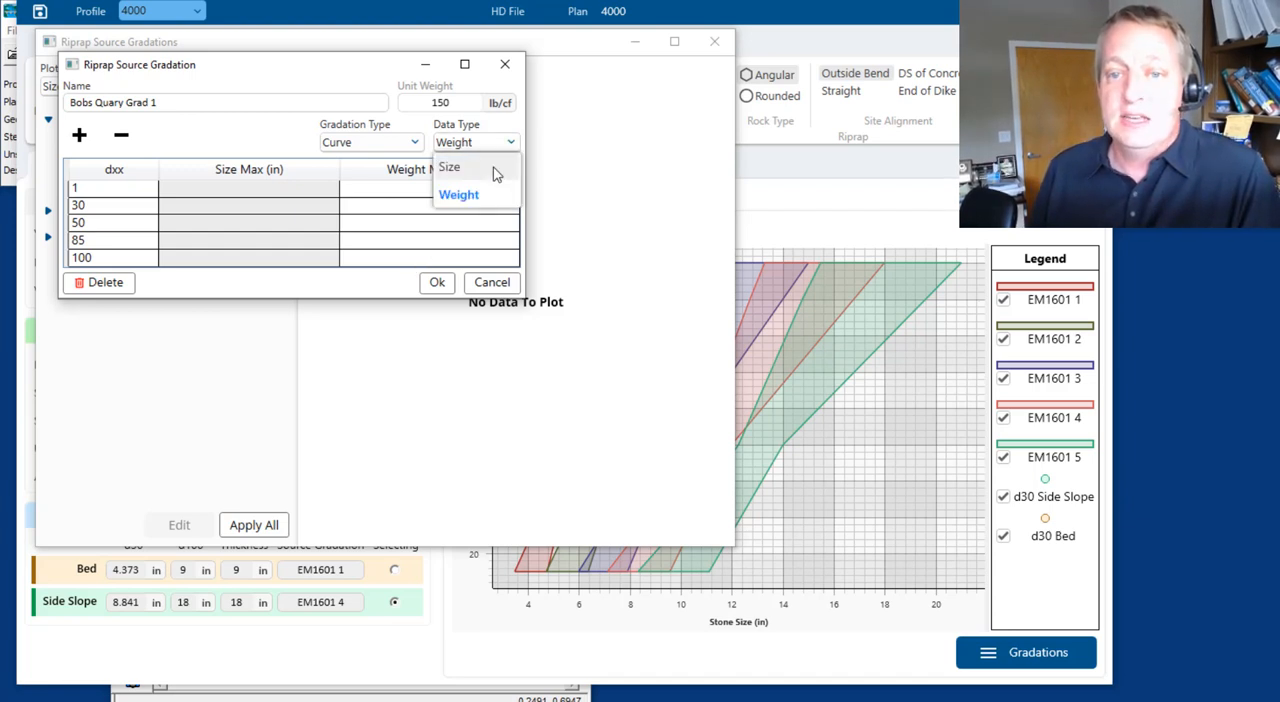
pyautogui.click(490, 168)
pyautogui.click(296, 190)
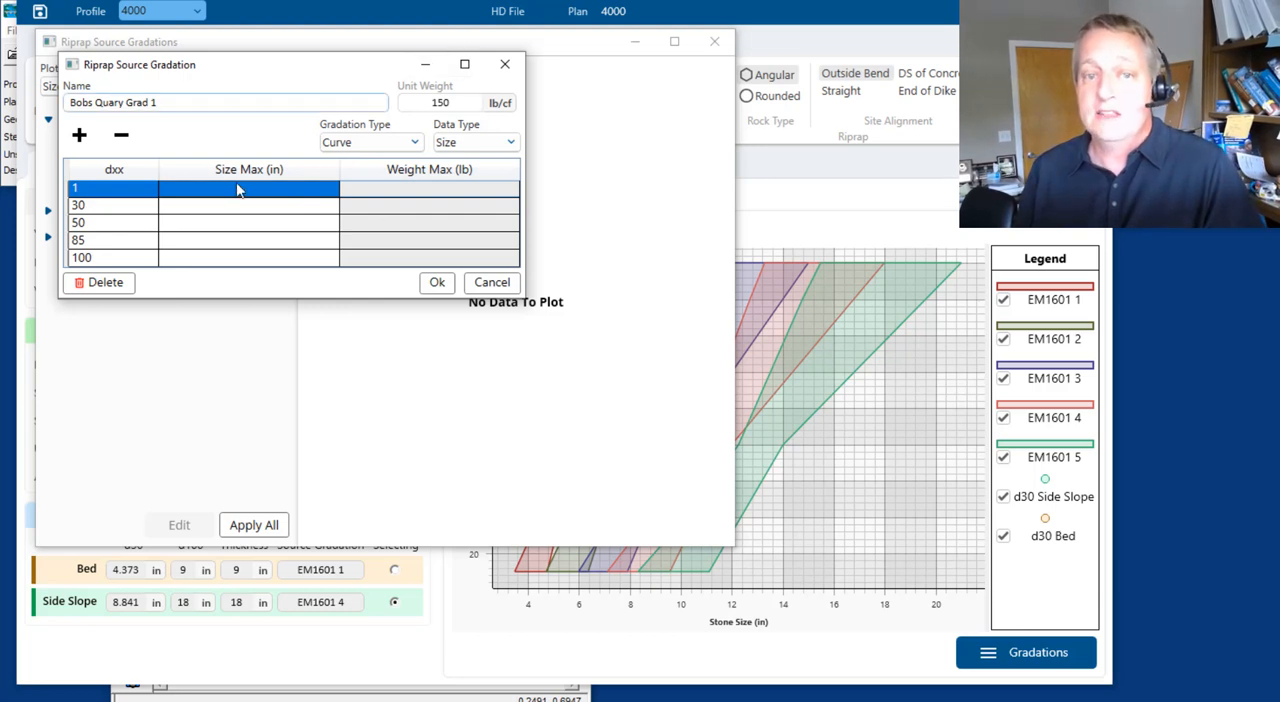
pyautogui.click(268, 185)
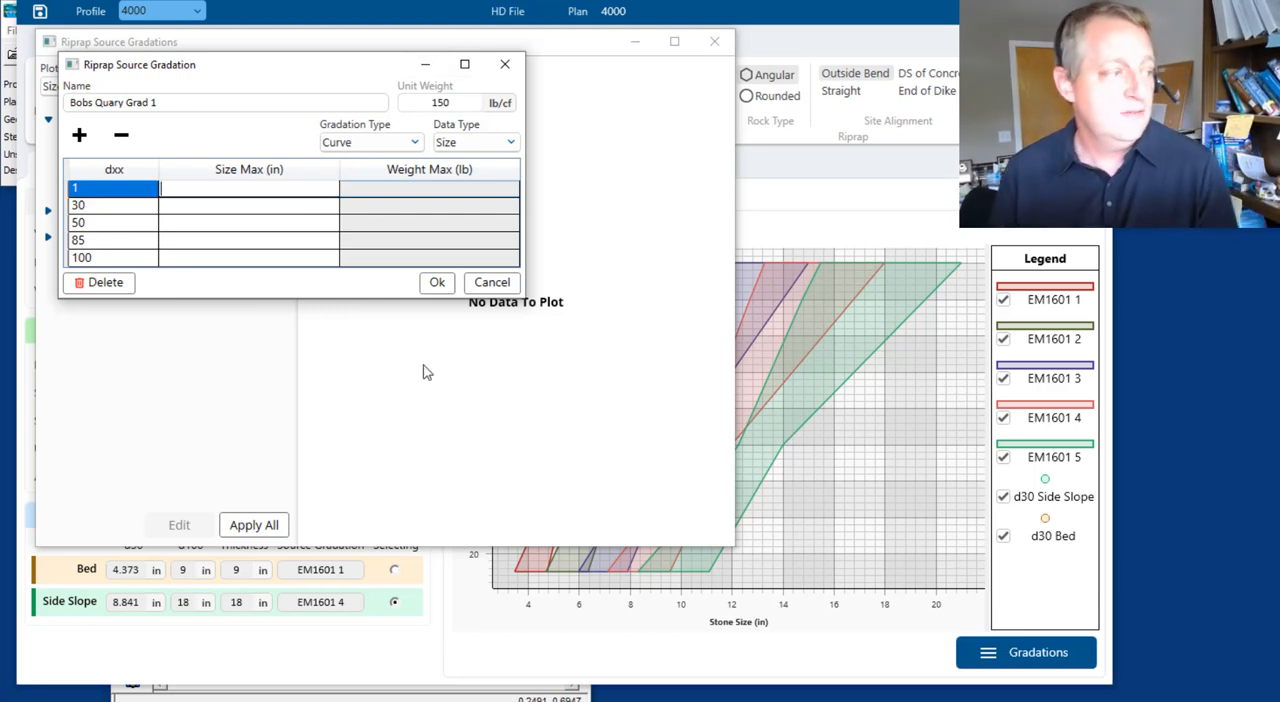
pyautogui.write('4')
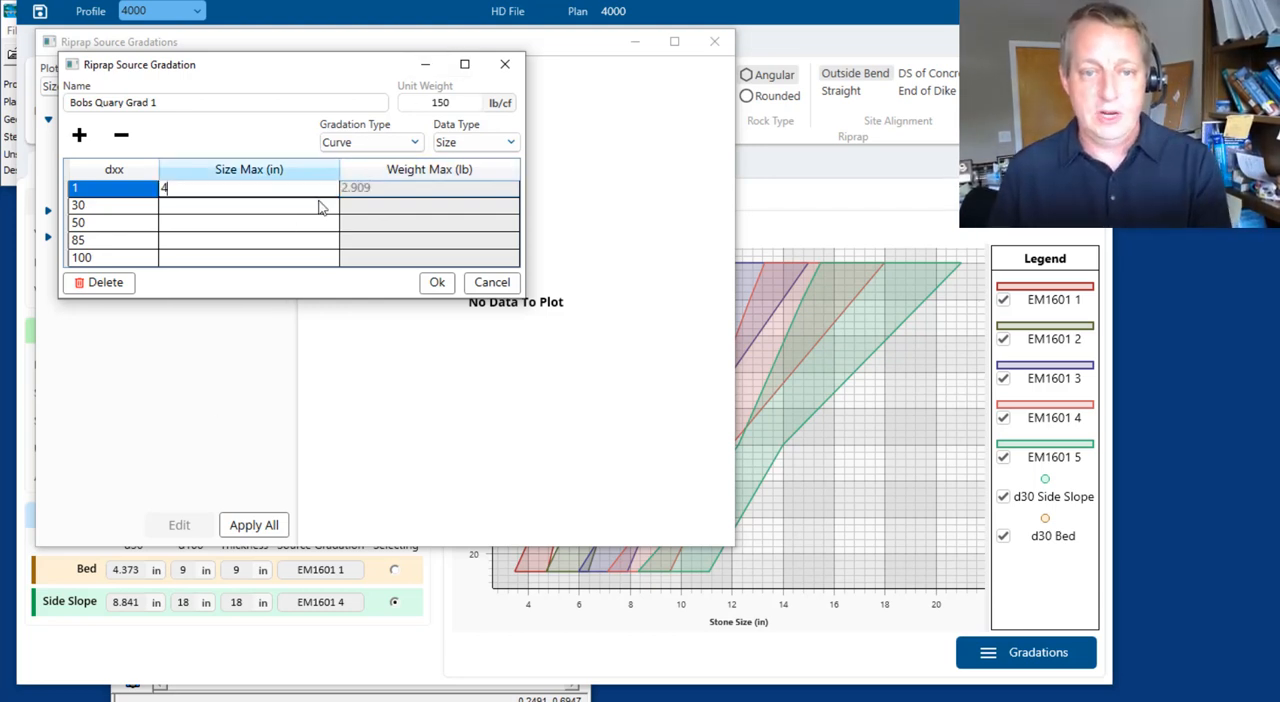
pyautogui.click(319, 205)
pyautogui.write('5')
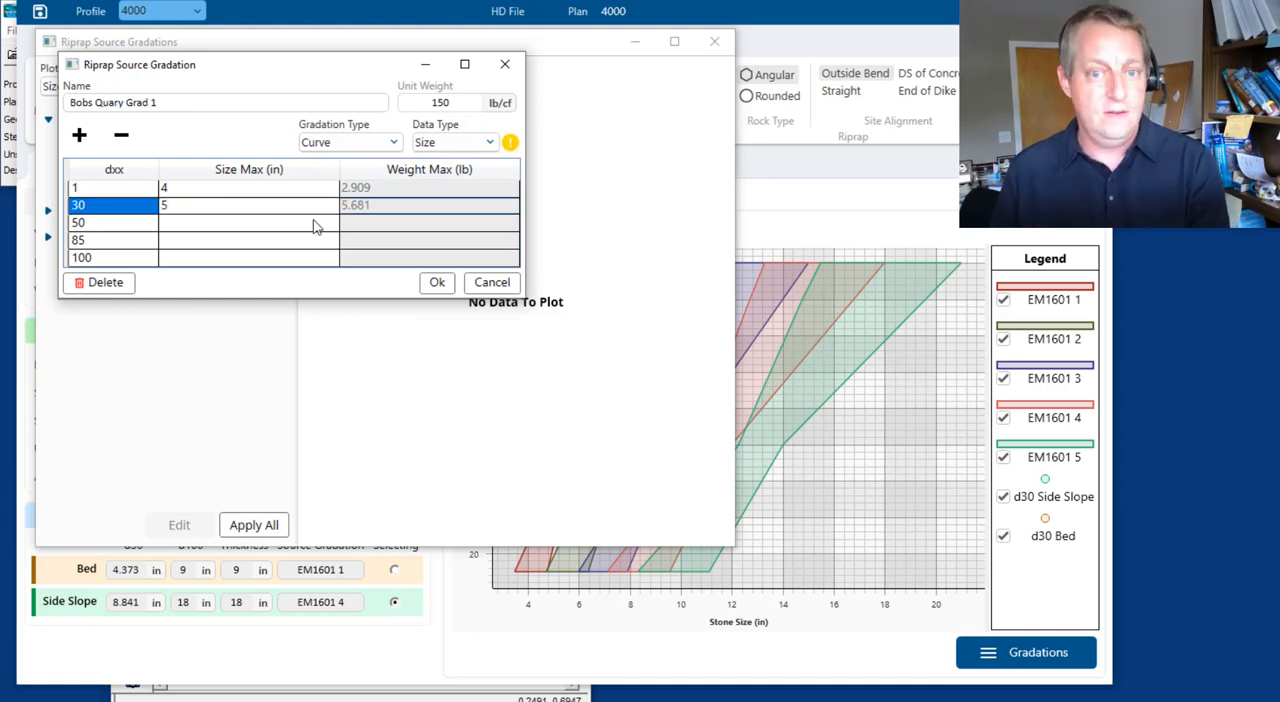
pyautogui.click(318, 224)
pyautogui.write('6')
pyautogui.click(305, 238)
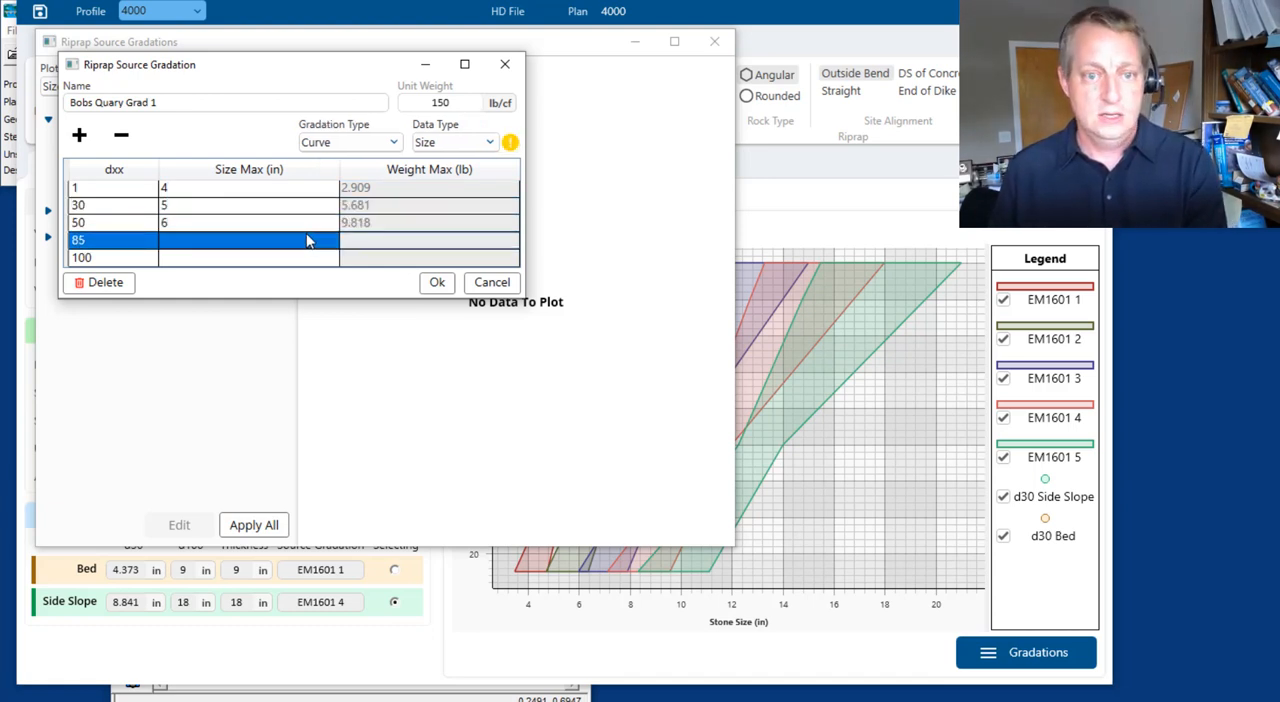
pyautogui.write('7')
pyautogui.click(306, 257)
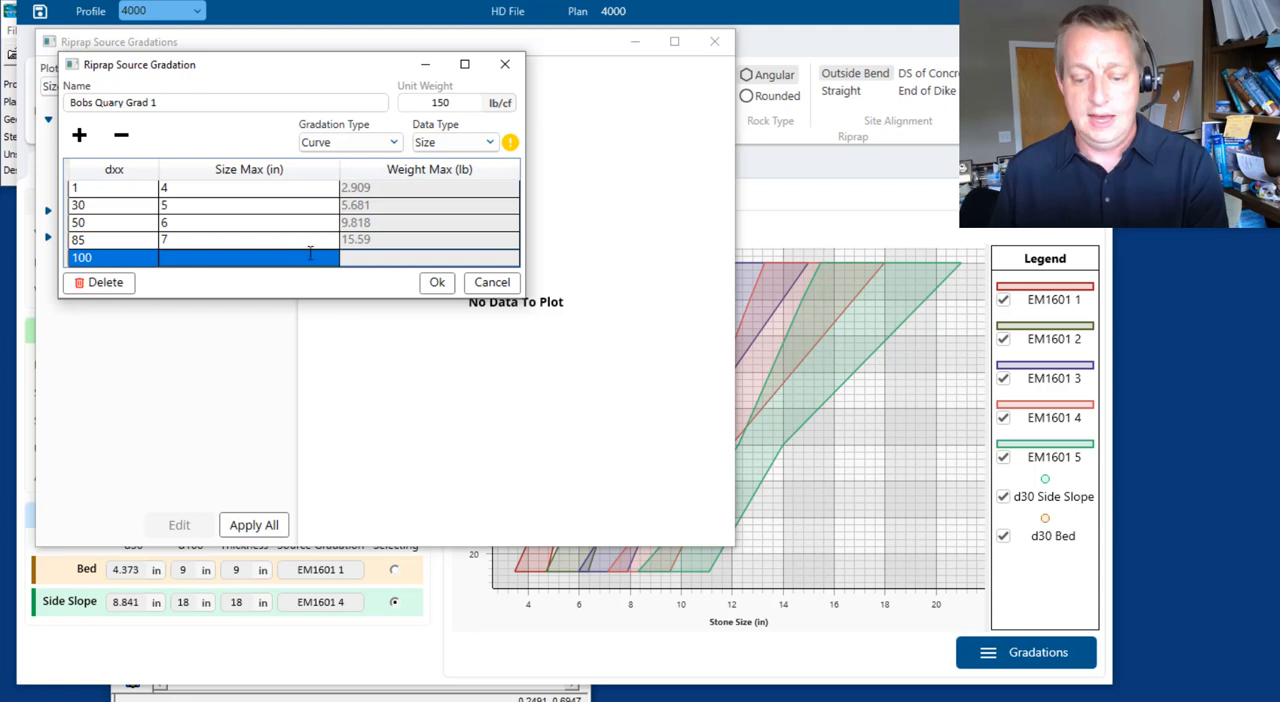
pyautogui.write('8')
pyautogui.click(437, 282)
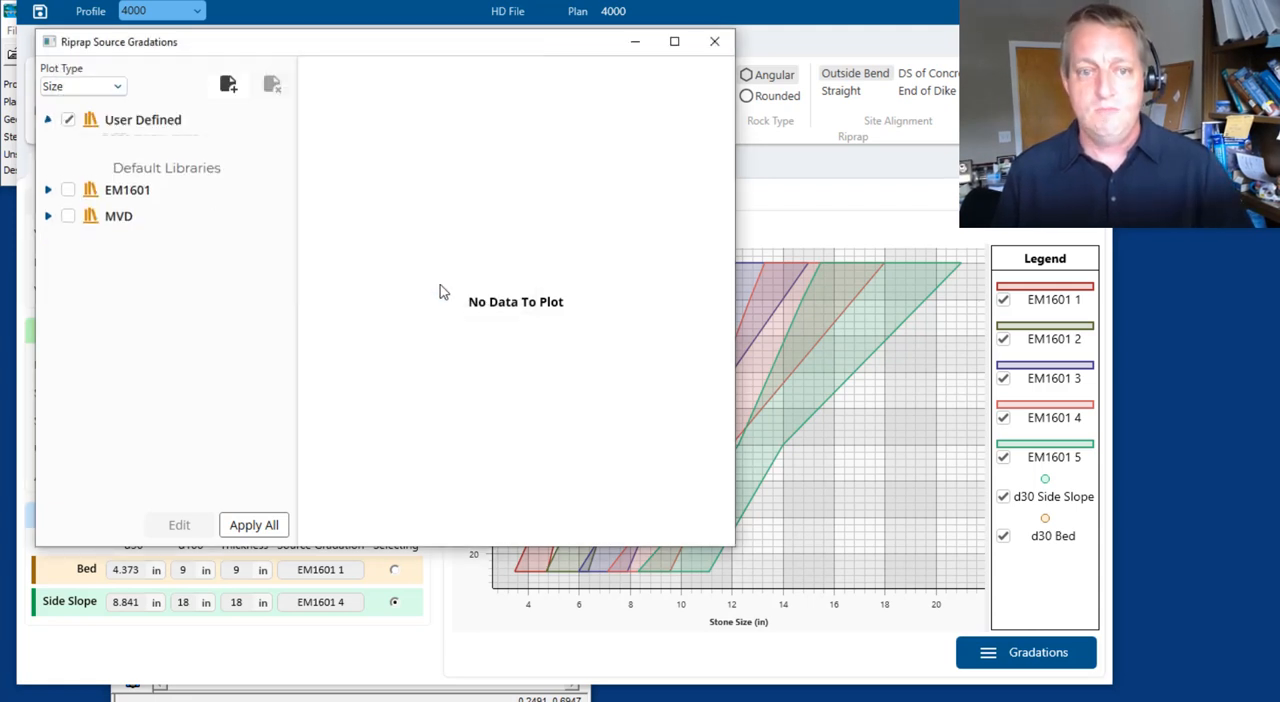
# Create another user-defined source gradation with data type Size and add dxx rows for 1 and 85
pyautogui.click(226, 88)
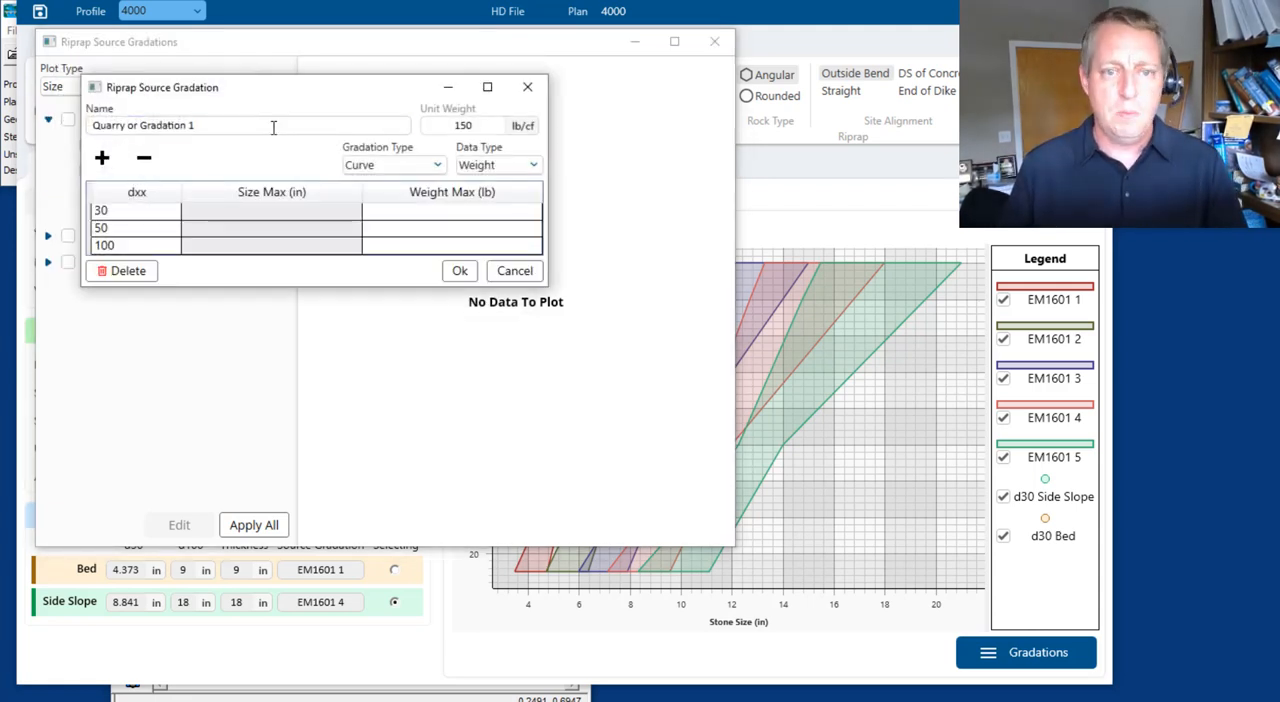
pyautogui.click(463, 166)
pyautogui.click(470, 196)
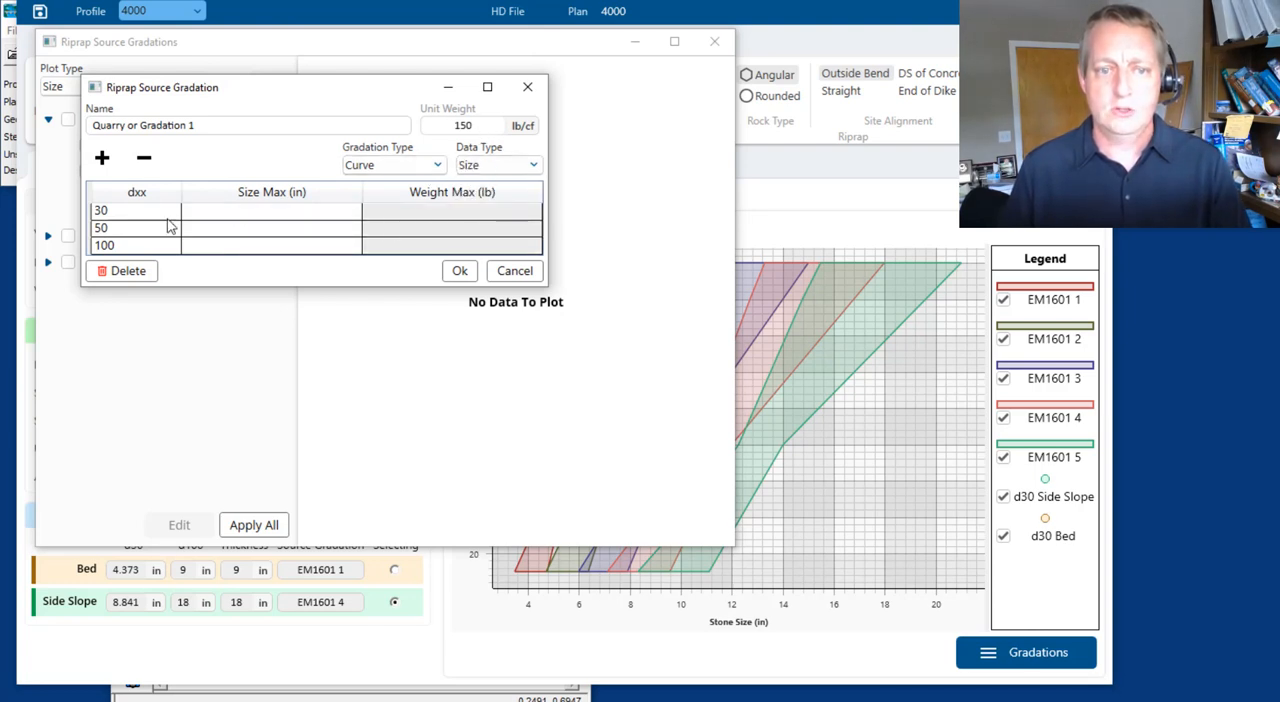
pyautogui.click(101, 160)
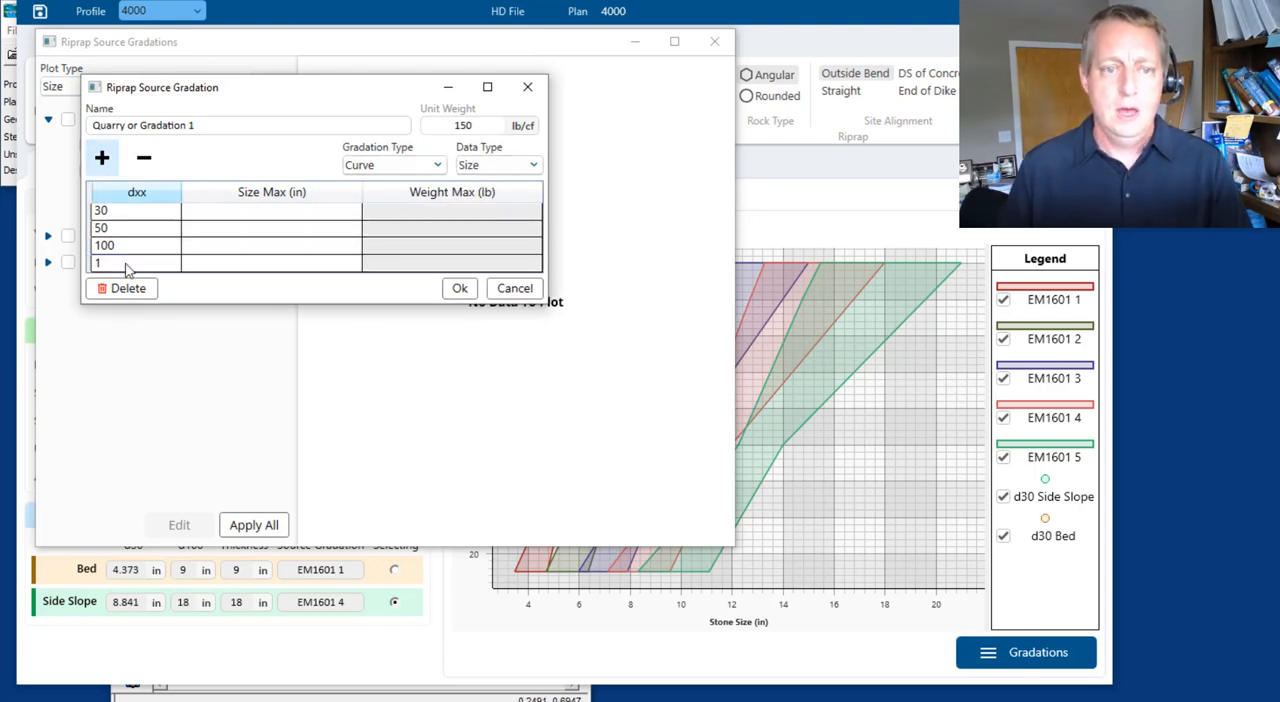
pyautogui.click(102, 162)
pyautogui.click(140, 285)
pyautogui.write('85')
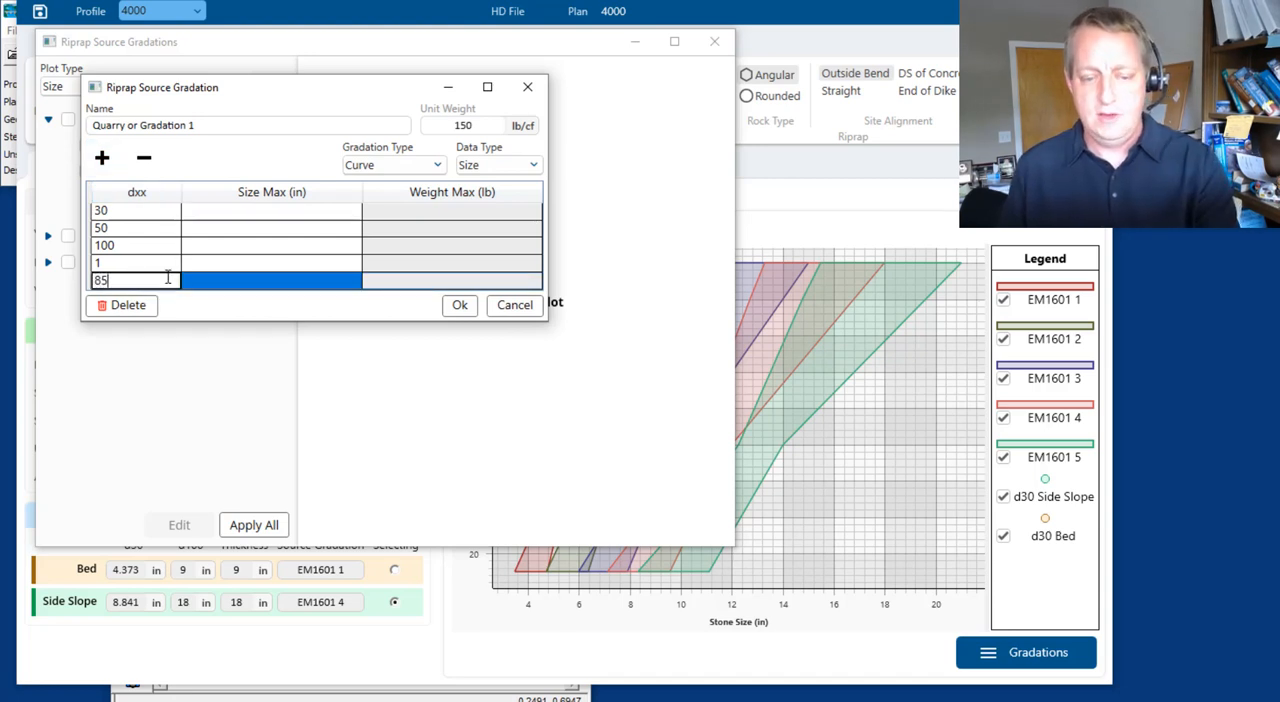
# Enter maximum sizes 5, 6, 7, 8 and 9 in for dxx 1, 30, 50, 85 and 100, and save the gradation
pyautogui.click(246, 214)
pyautogui.click(244, 216)
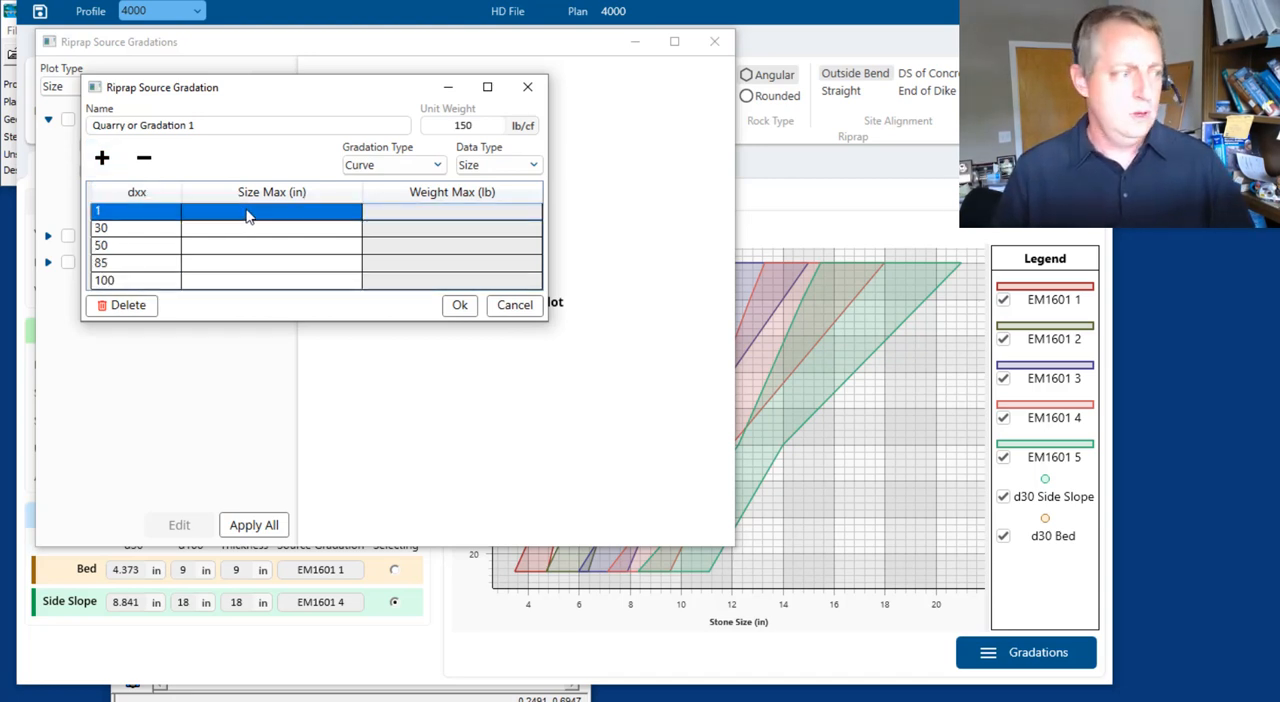
pyautogui.click(249, 214)
pyautogui.write('5')
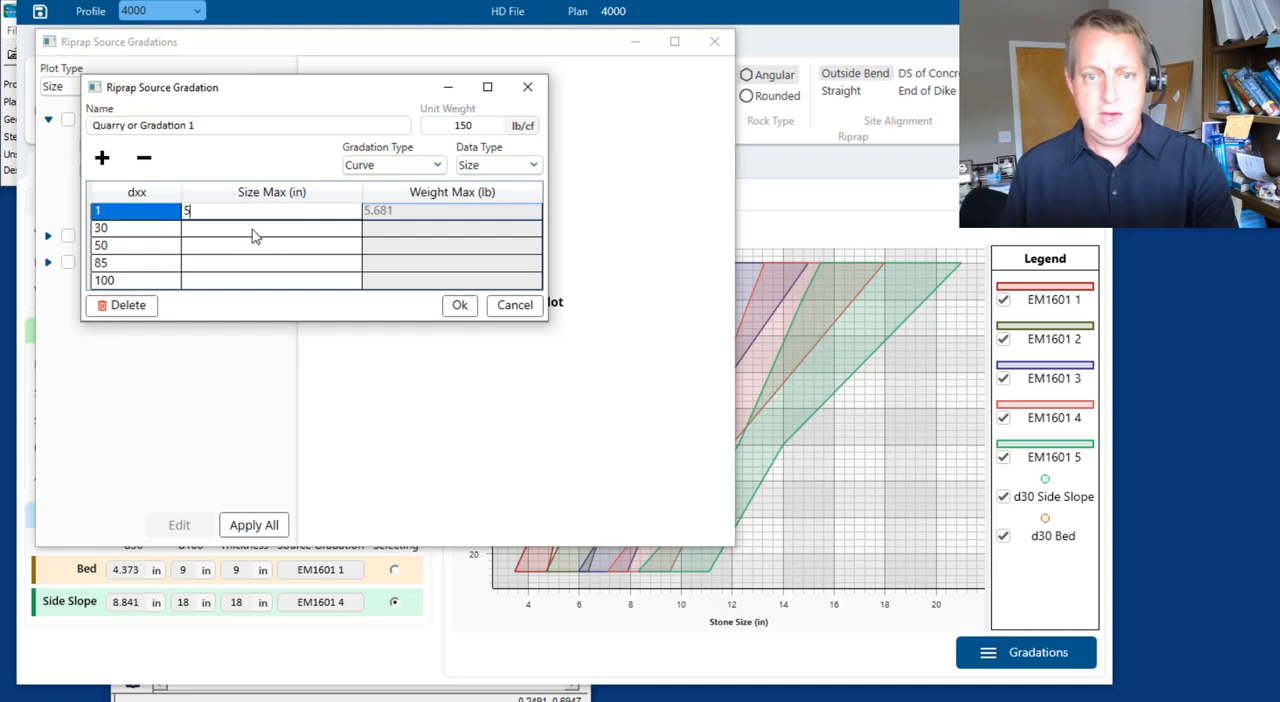
pyautogui.click(252, 229)
pyautogui.write('6')
pyautogui.click(247, 252)
pyautogui.write('7')
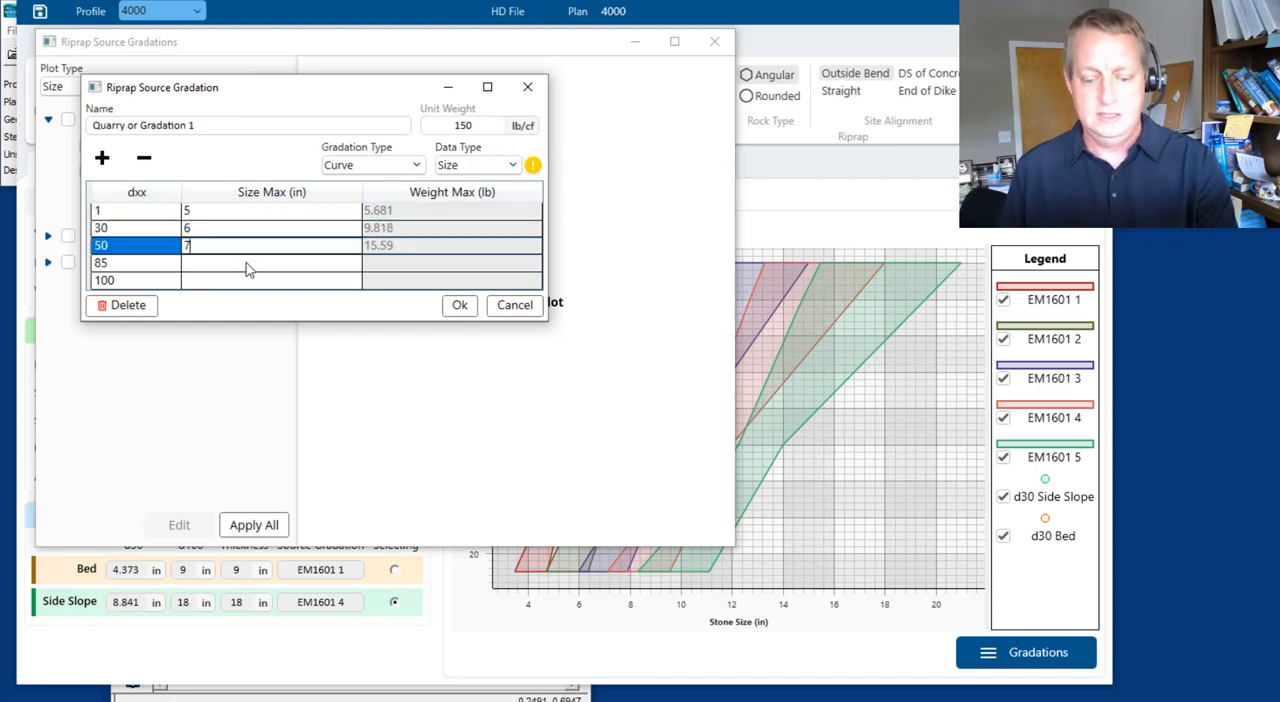
pyautogui.click(246, 263)
pyautogui.write('8')
pyautogui.click(244, 282)
pyautogui.write('9')
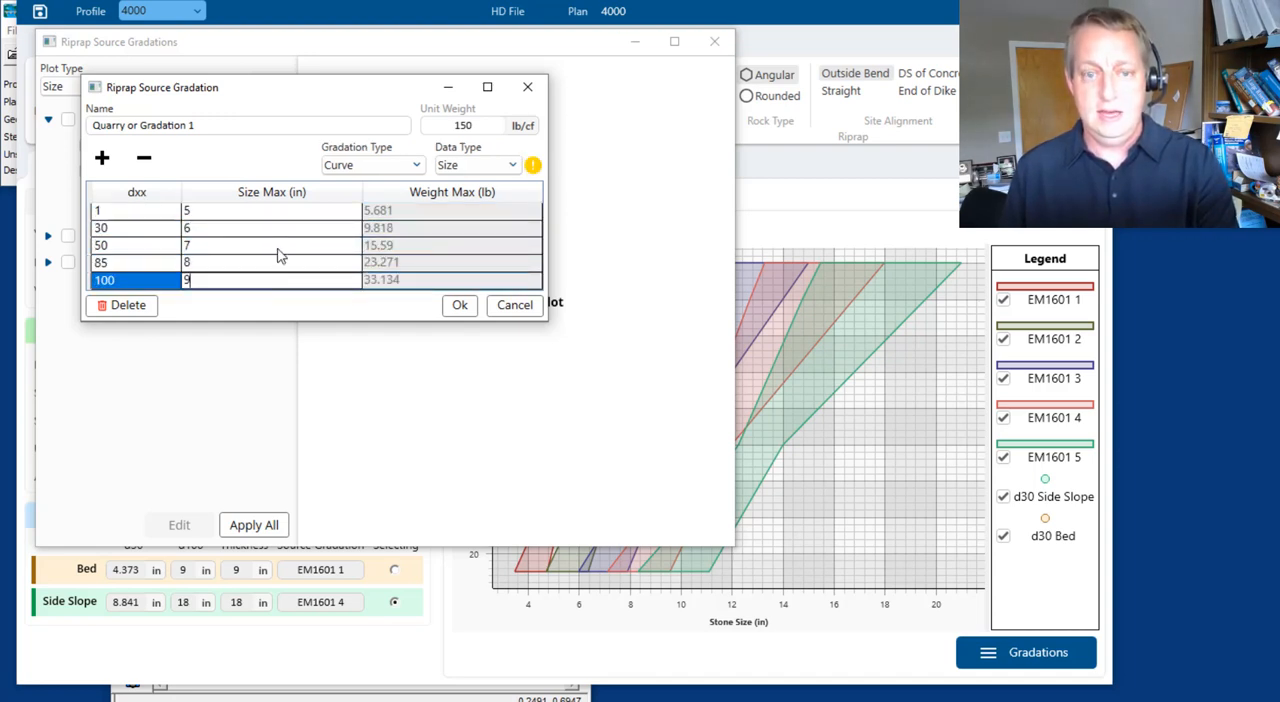
pyautogui.click(295, 214)
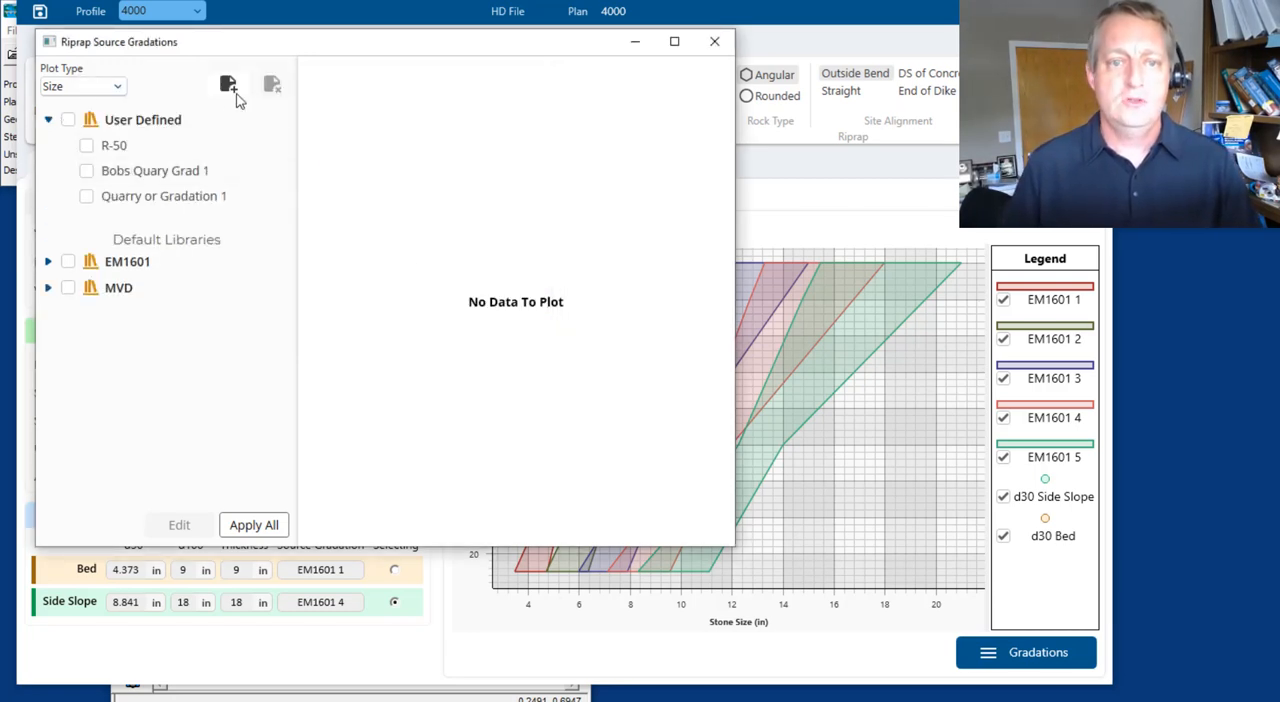
# Create a third quarry gradation, add dxx rows for 1 and 85, and set its data type to Size
pyautogui.click(228, 84)
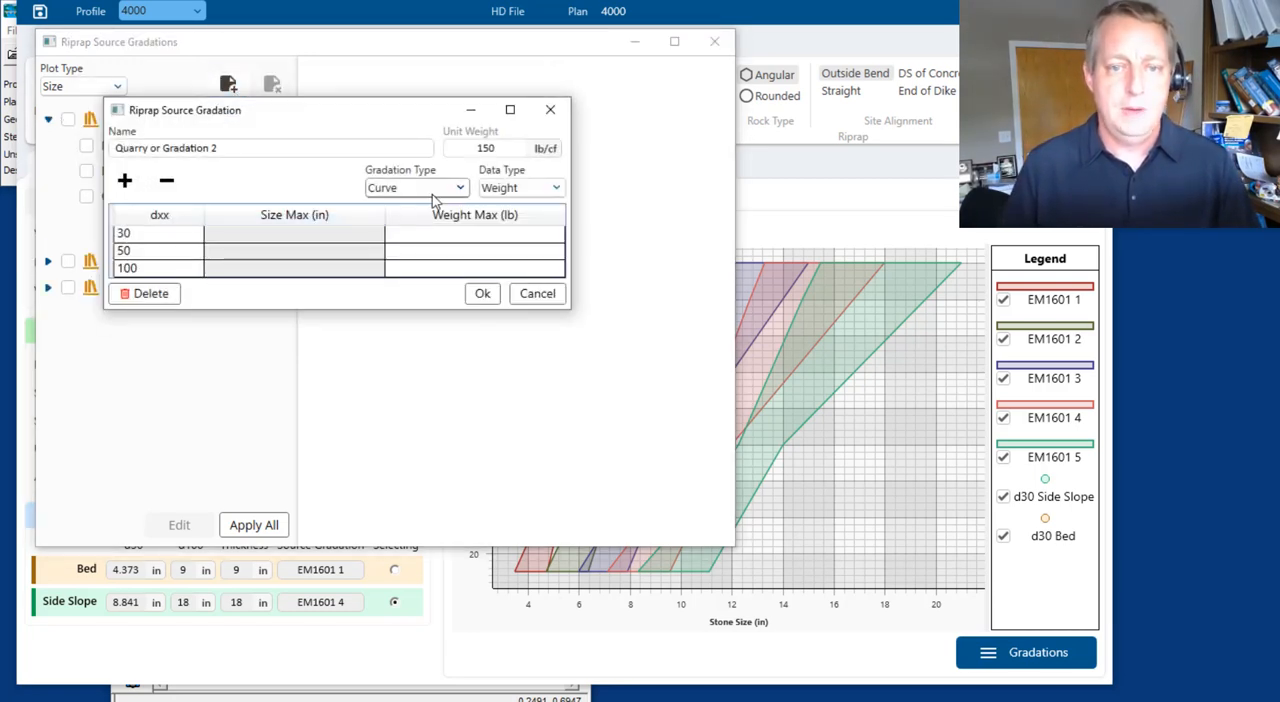
pyautogui.click(124, 180)
pyautogui.click(124, 180)
pyautogui.click(150, 305)
pyautogui.click(150, 305)
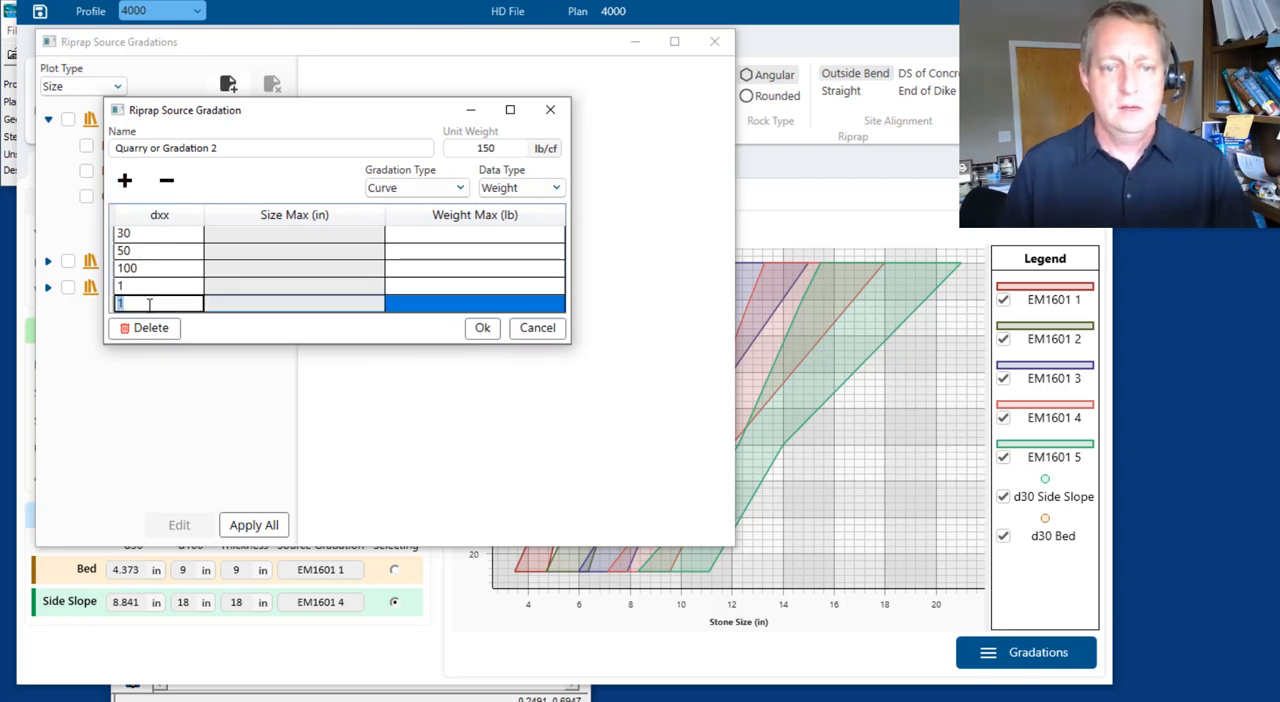
pyautogui.write('85')
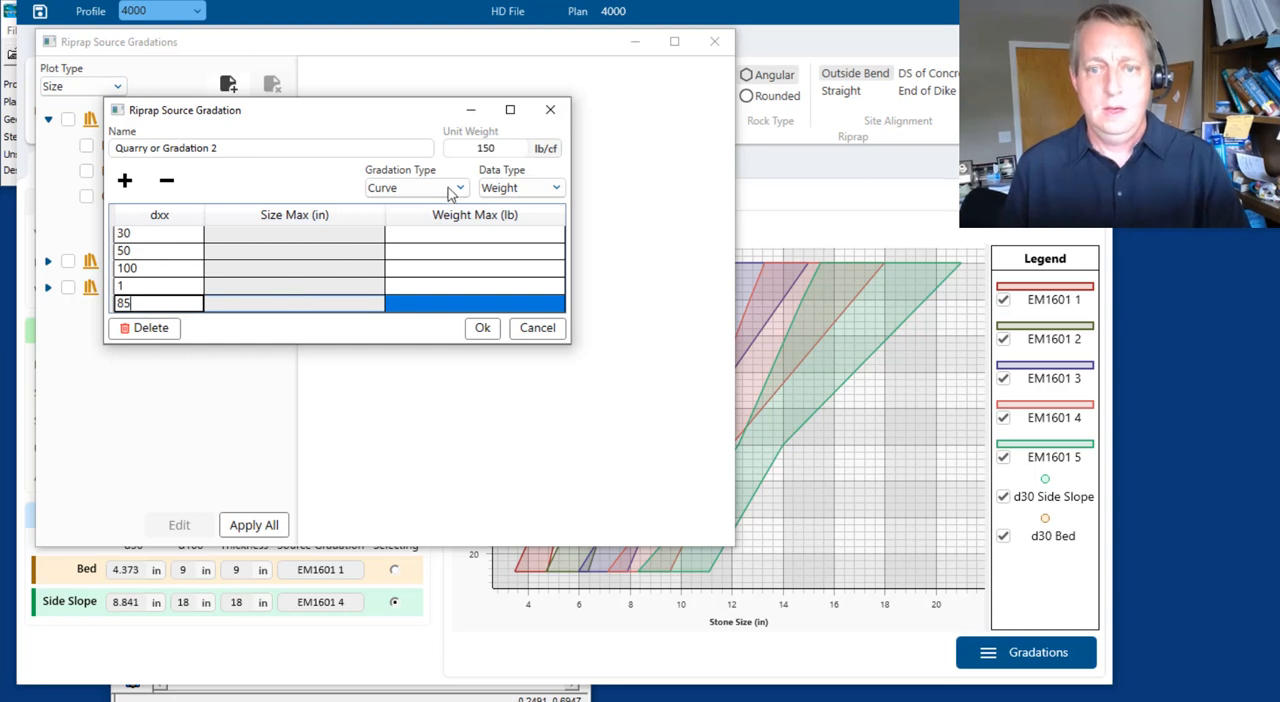
pyautogui.click(541, 190)
pyautogui.click(500, 210)
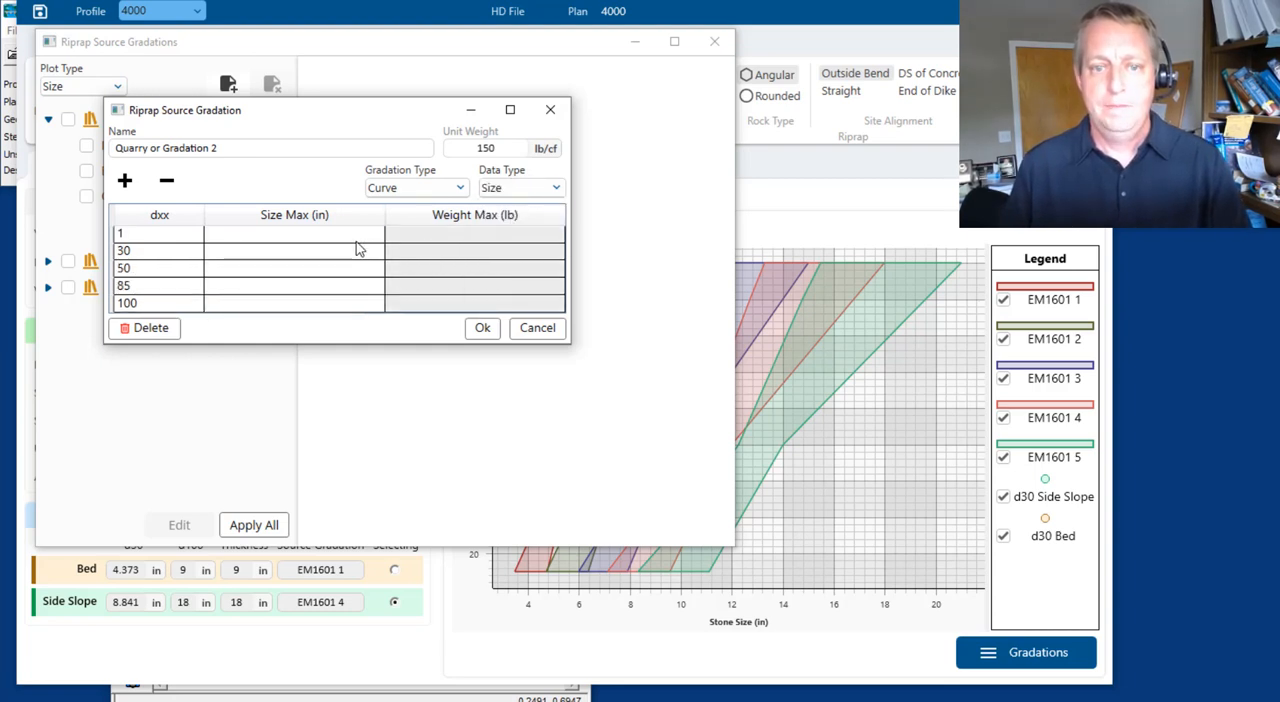
# Enter maximum sizes 8, 9, 10, 11 and 13 in for dxx 1, 30, 50, 85 and 100, and save the gradation
pyautogui.click(352, 238)
pyautogui.write('8')
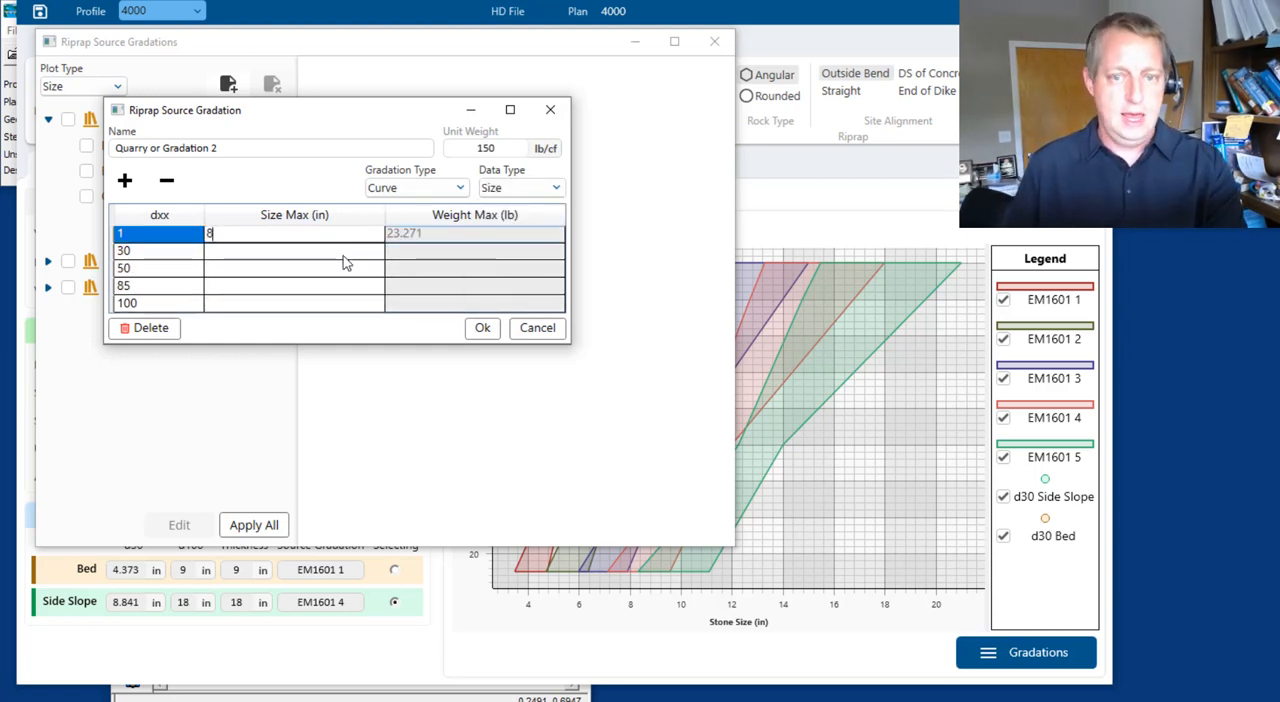
pyautogui.click(345, 264)
pyautogui.write('9')
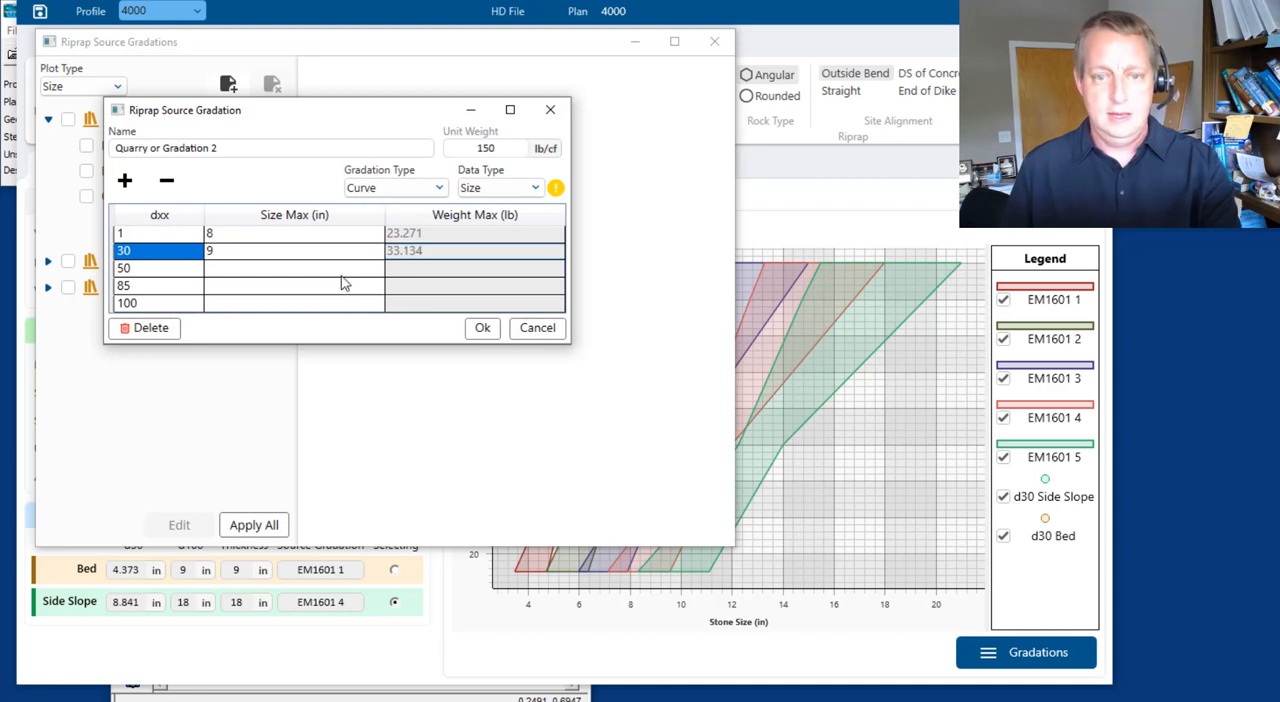
pyautogui.click(343, 272)
pyautogui.write('10')
pyautogui.click(344, 287)
pyautogui.write('11')
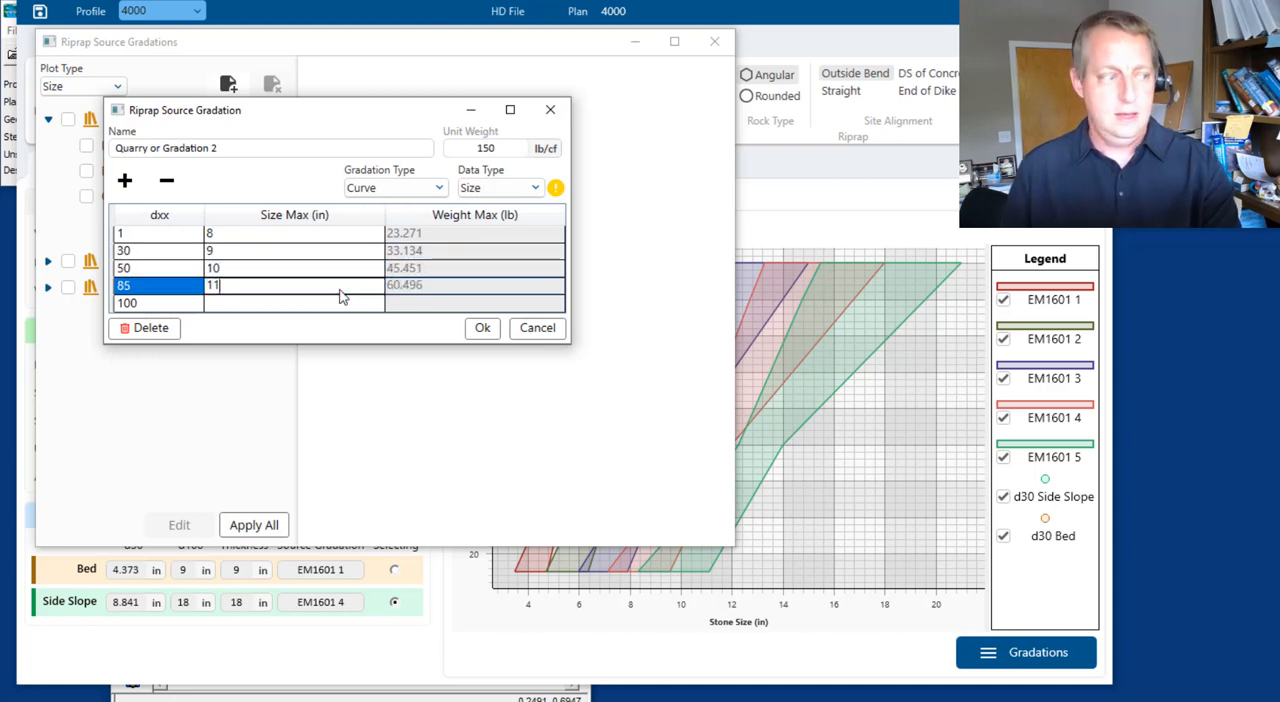
pyautogui.click(338, 303)
pyautogui.write('13')
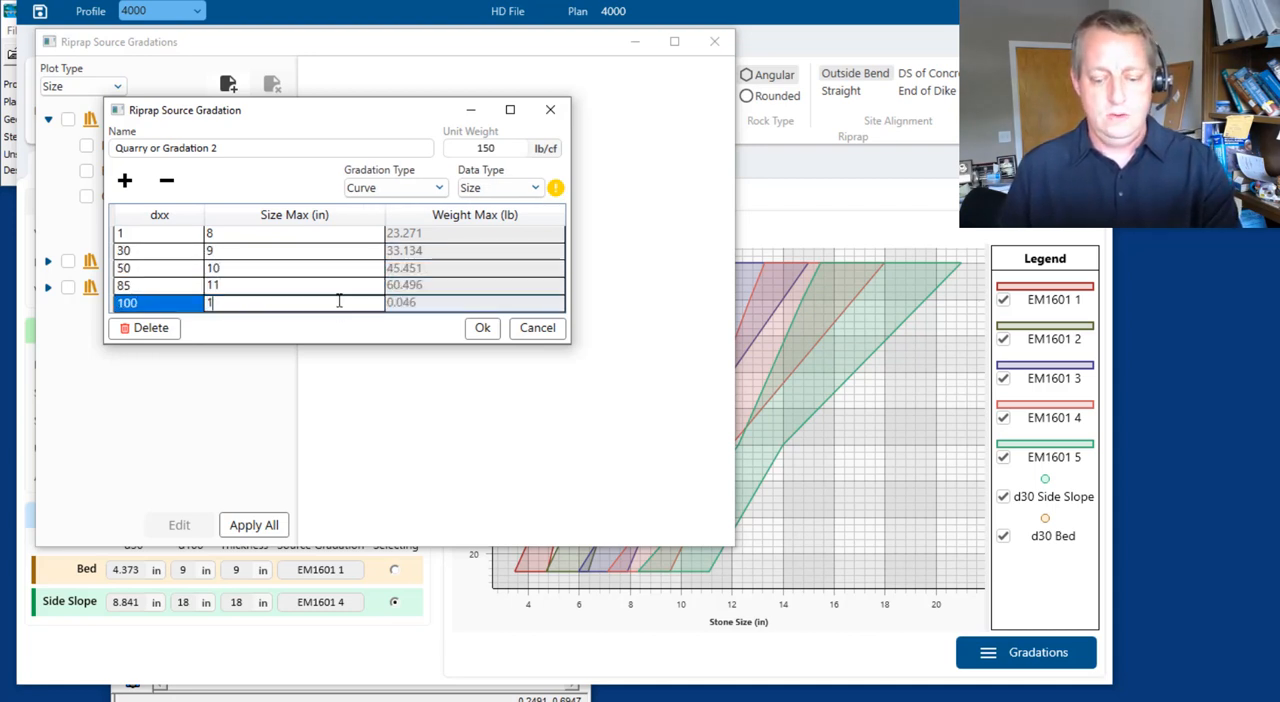
pyautogui.click(481, 327)
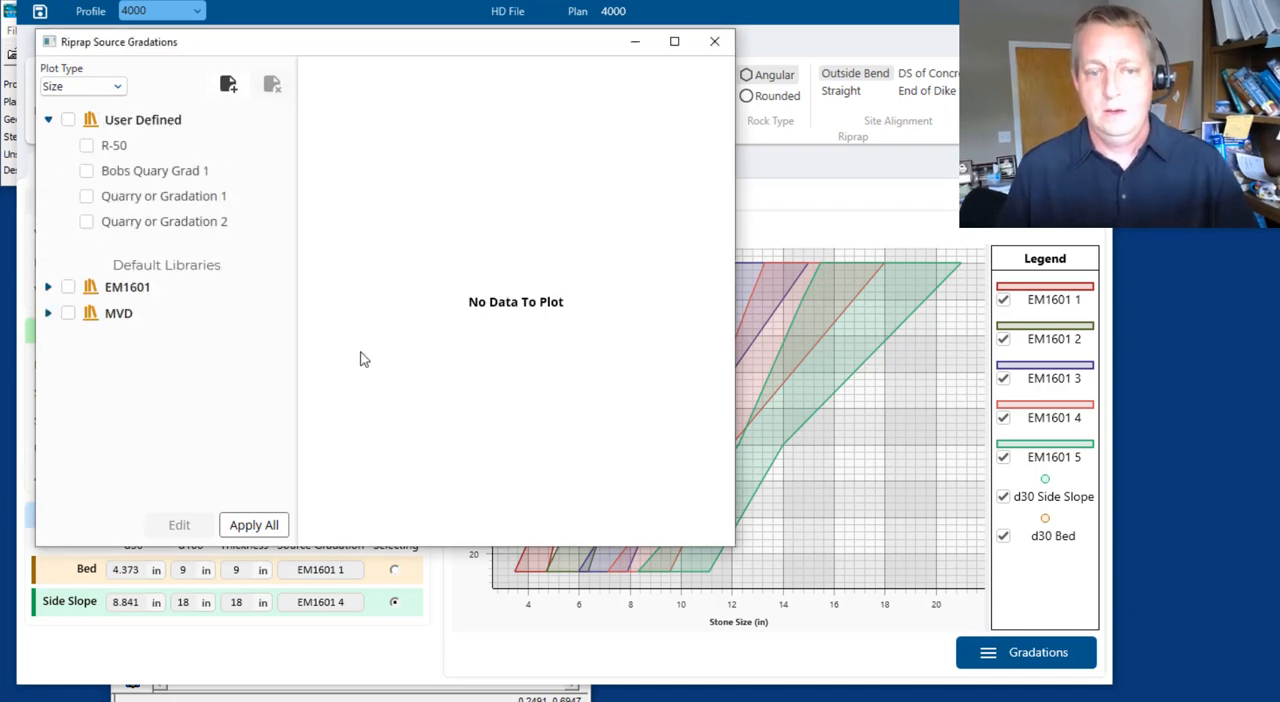
# Plot Bobs Quary Grad 1, Quarry or Gradation 1 and Quarry or Gradation 2, and close the source gradations window
pyautogui.click(86, 171)
pyautogui.click(86, 196)
pyautogui.click(86, 221)
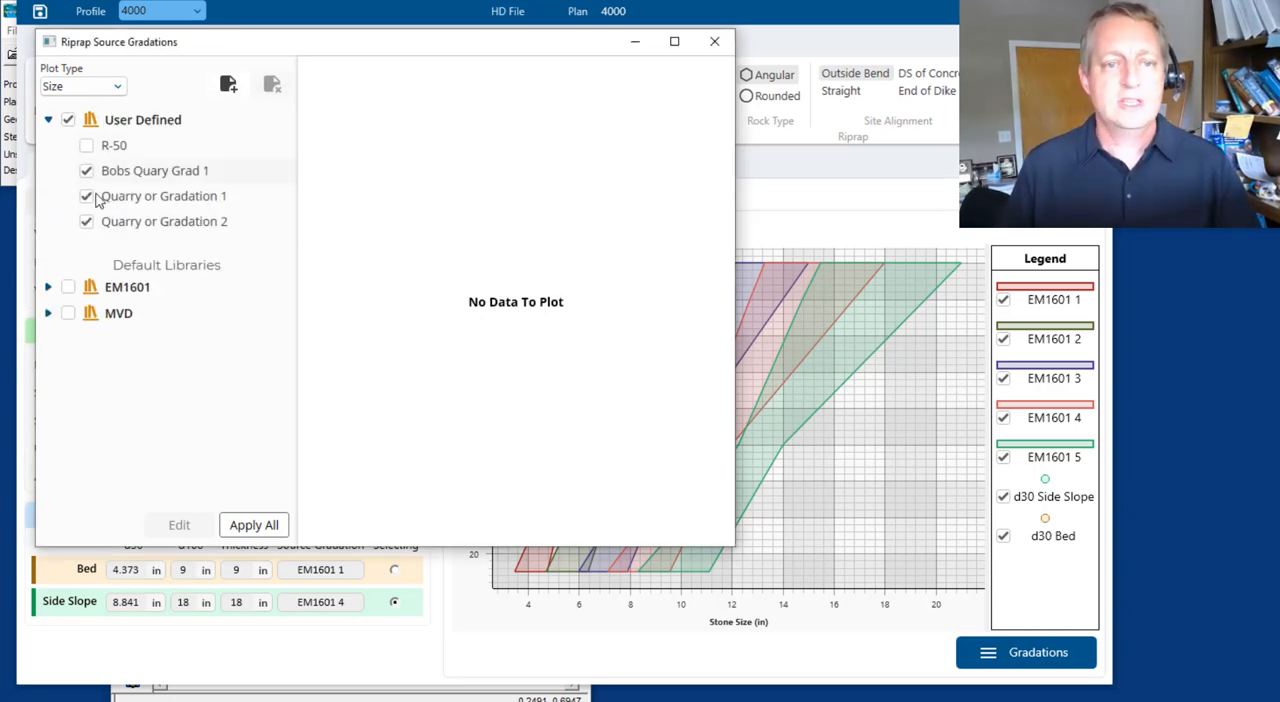
pyautogui.click(250, 528)
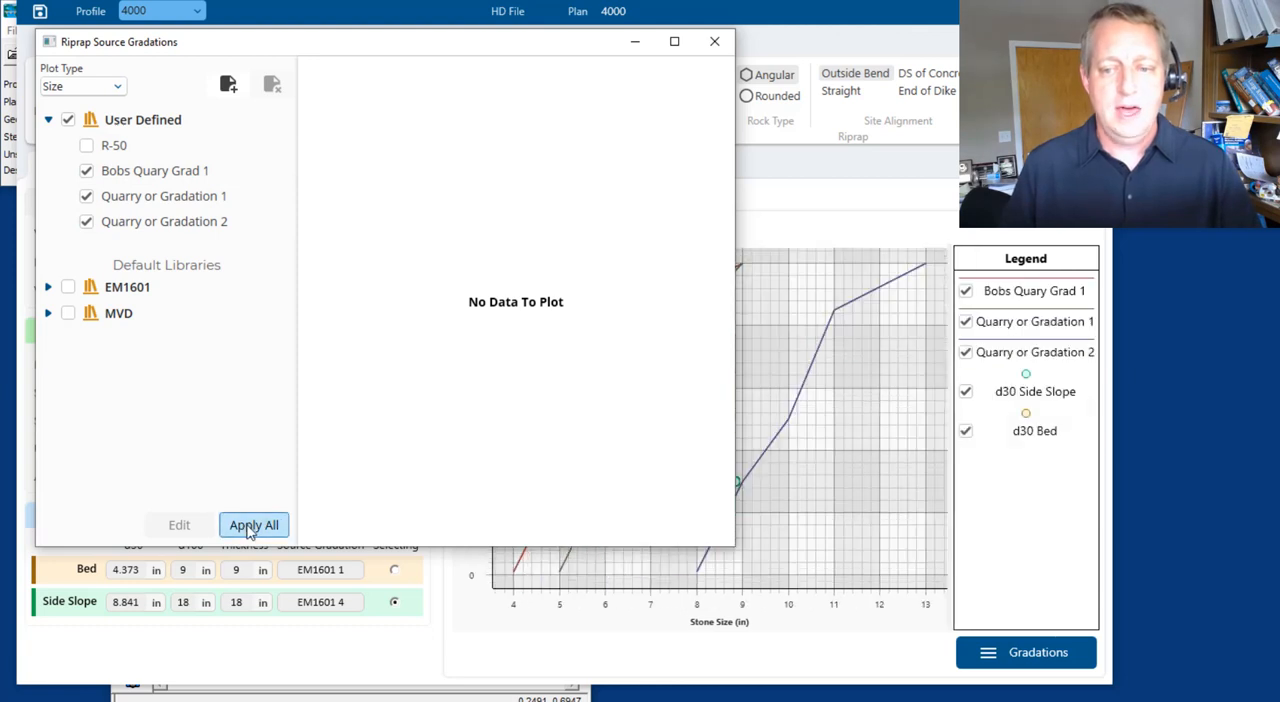
pyautogui.click(714, 41)
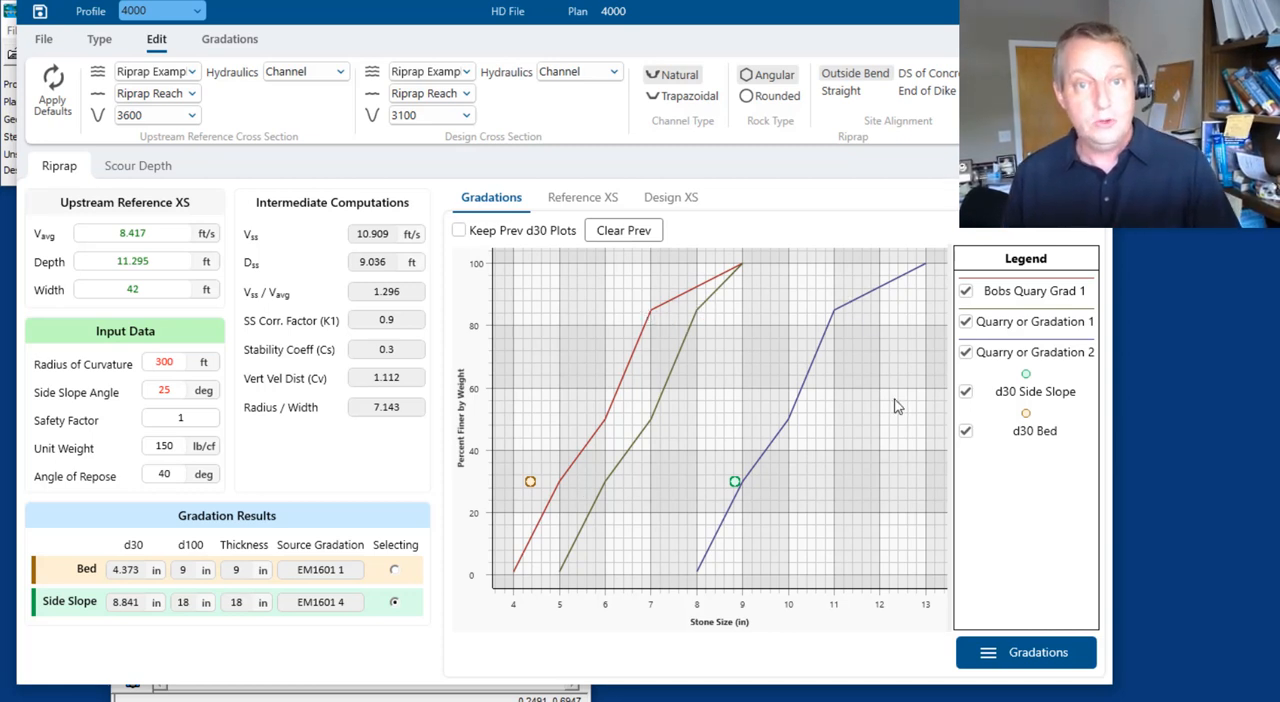
# Assign Bobs Quary Grad 1 as the bed's source gradation and Quarry or Gradation 2 as the side slope's
pyautogui.click(394, 571)
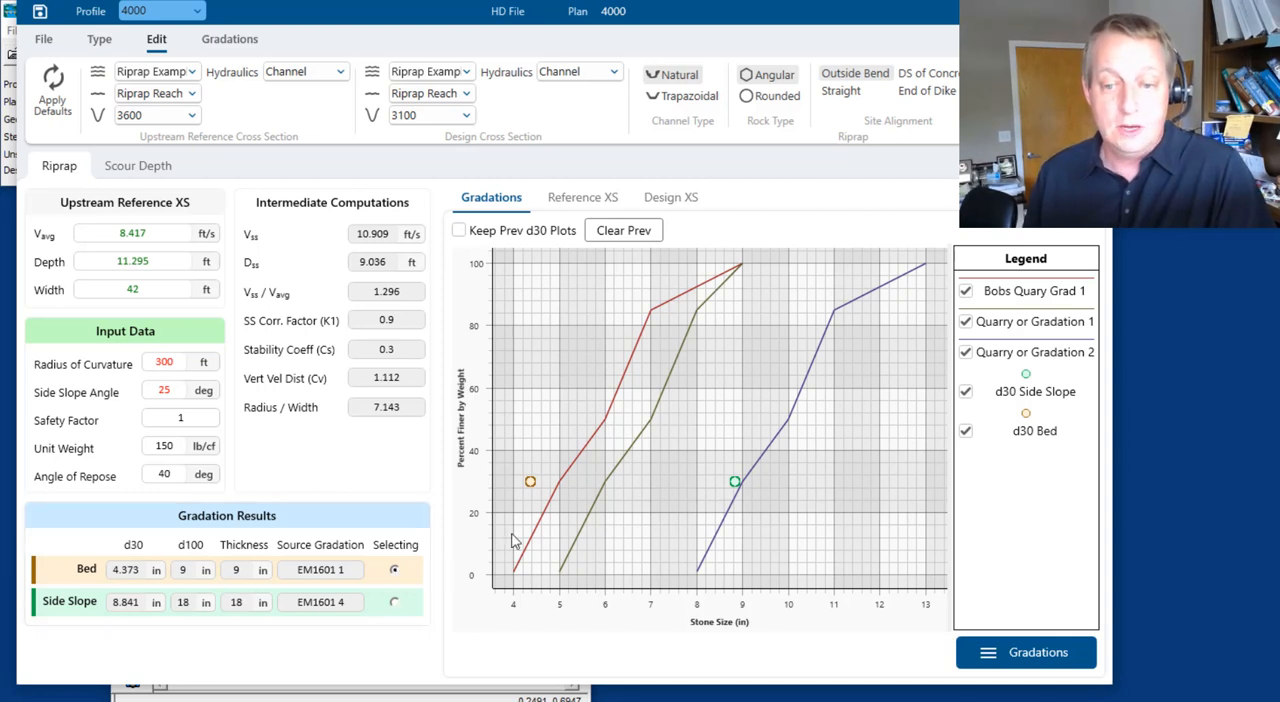
pyautogui.click(566, 478)
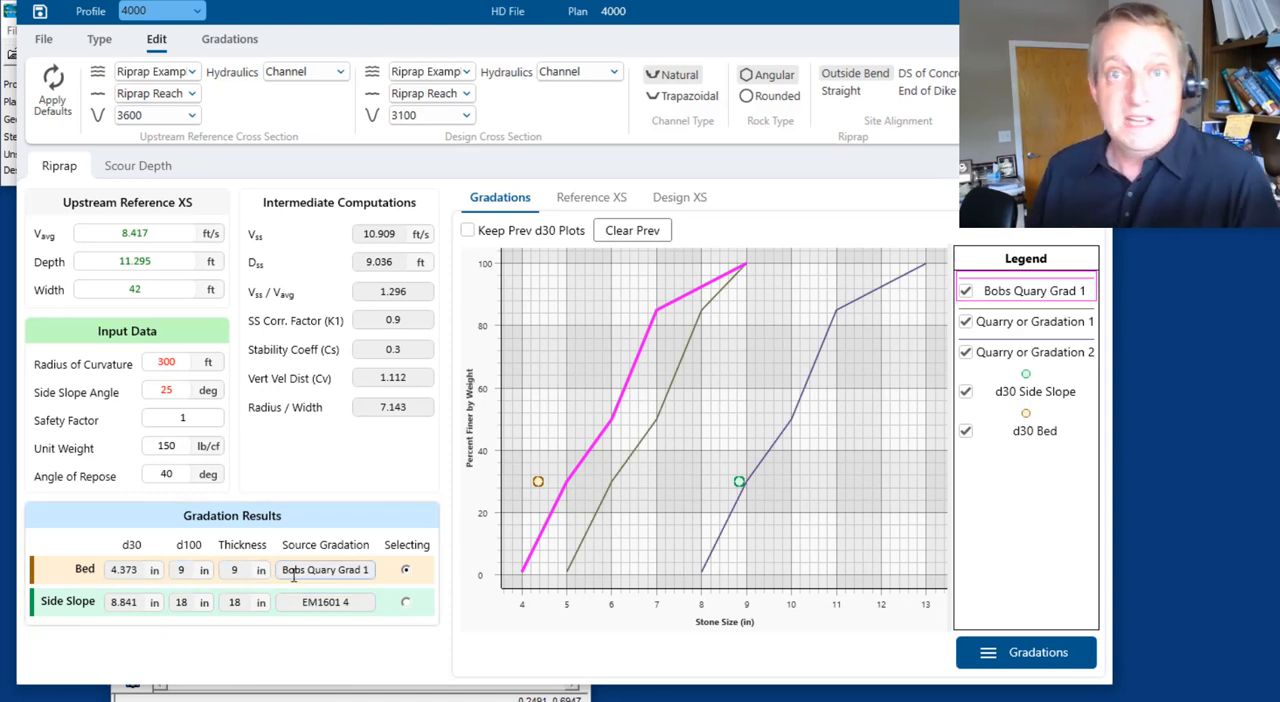
pyautogui.click(405, 603)
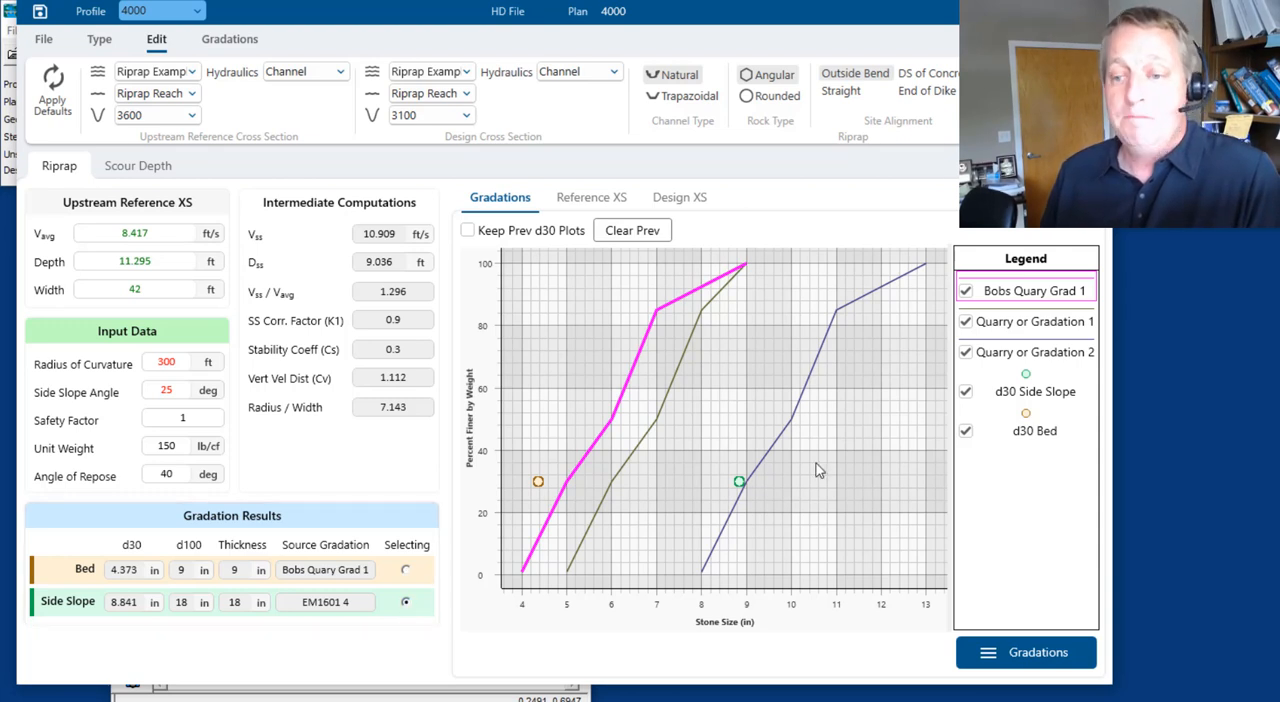
pyautogui.click(785, 437)
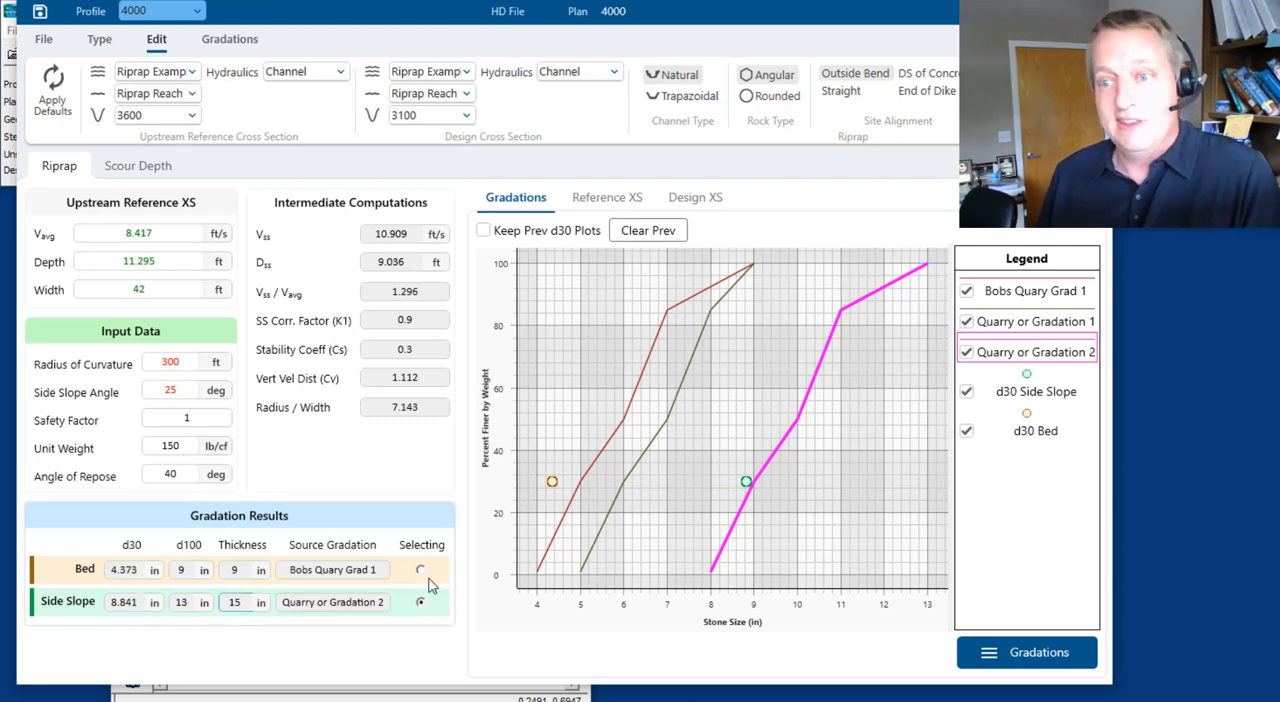
# Start a new source gradation with gradation type Max-Min Zone, and cancel it without saving
pyautogui.click(1041, 652)
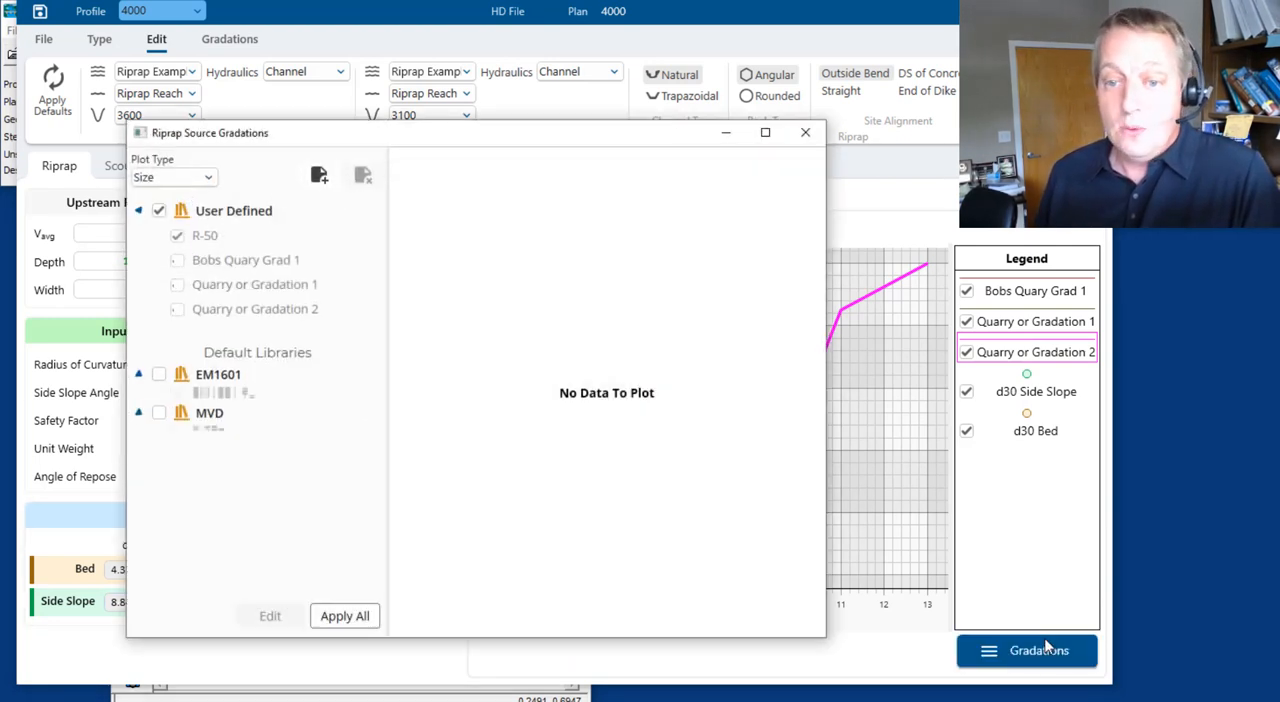
pyautogui.click(319, 176)
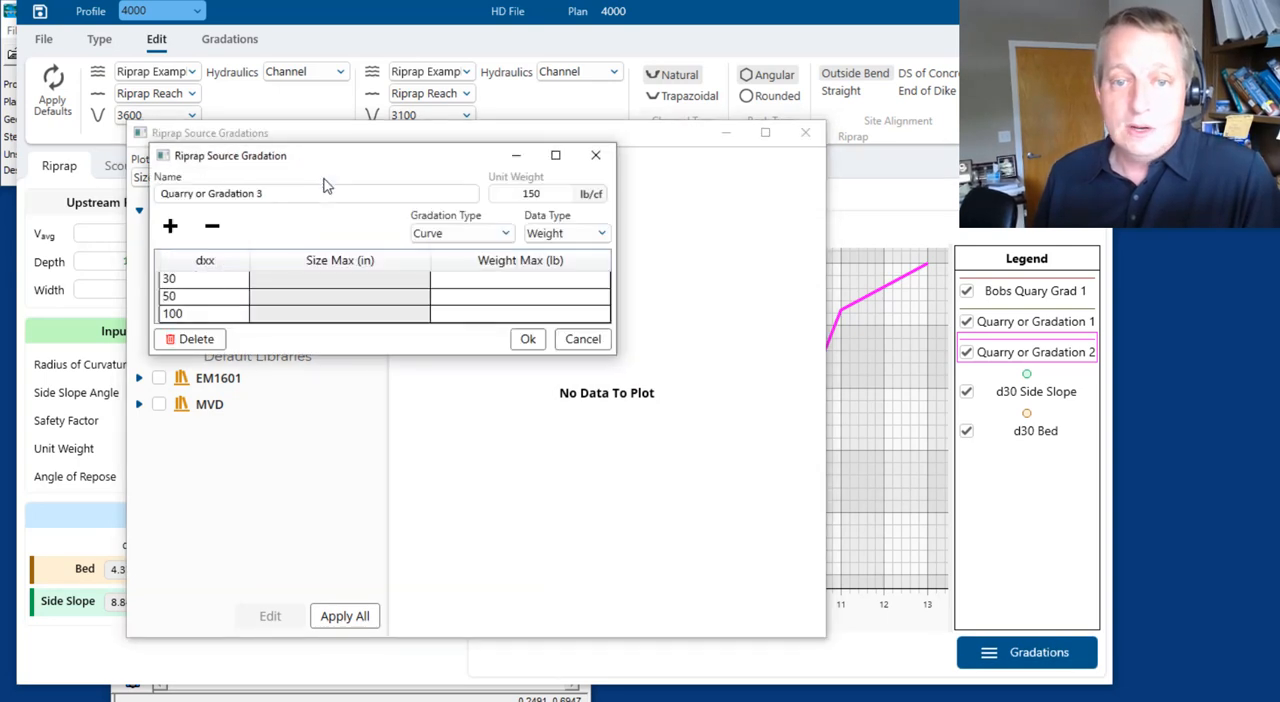
pyautogui.click(507, 233)
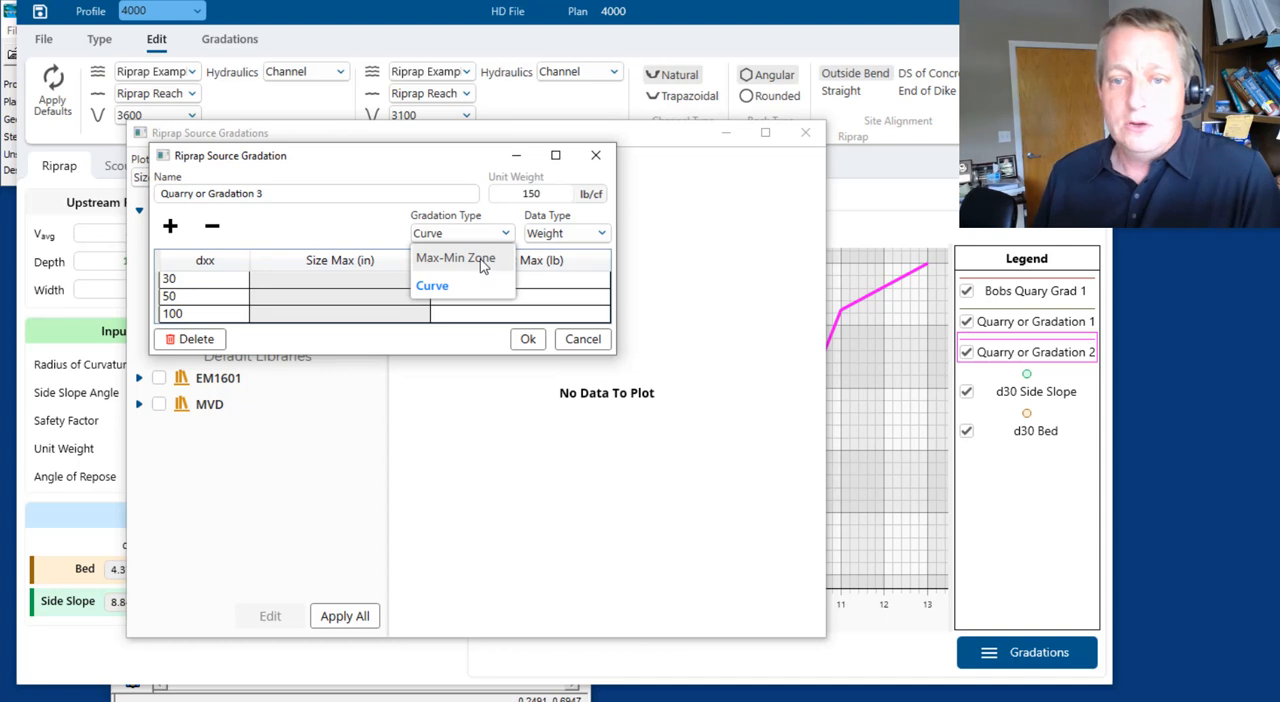
pyautogui.click(482, 260)
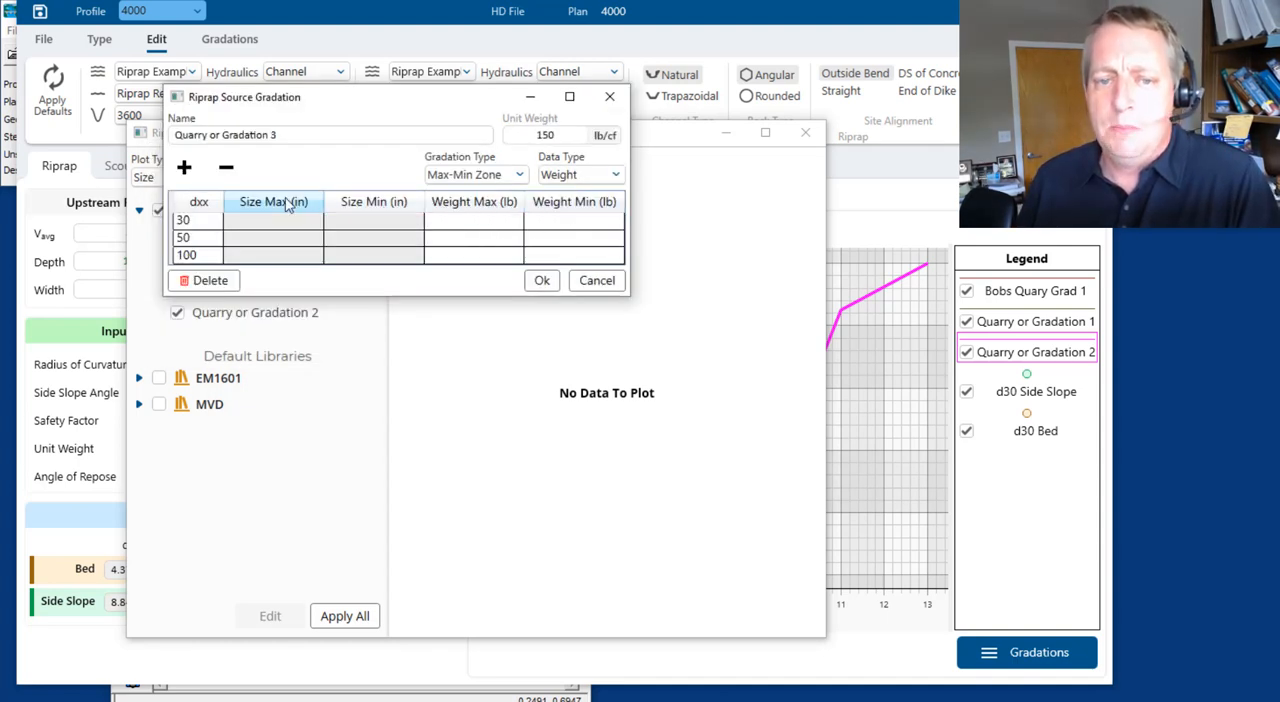
pyautogui.click(596, 280)
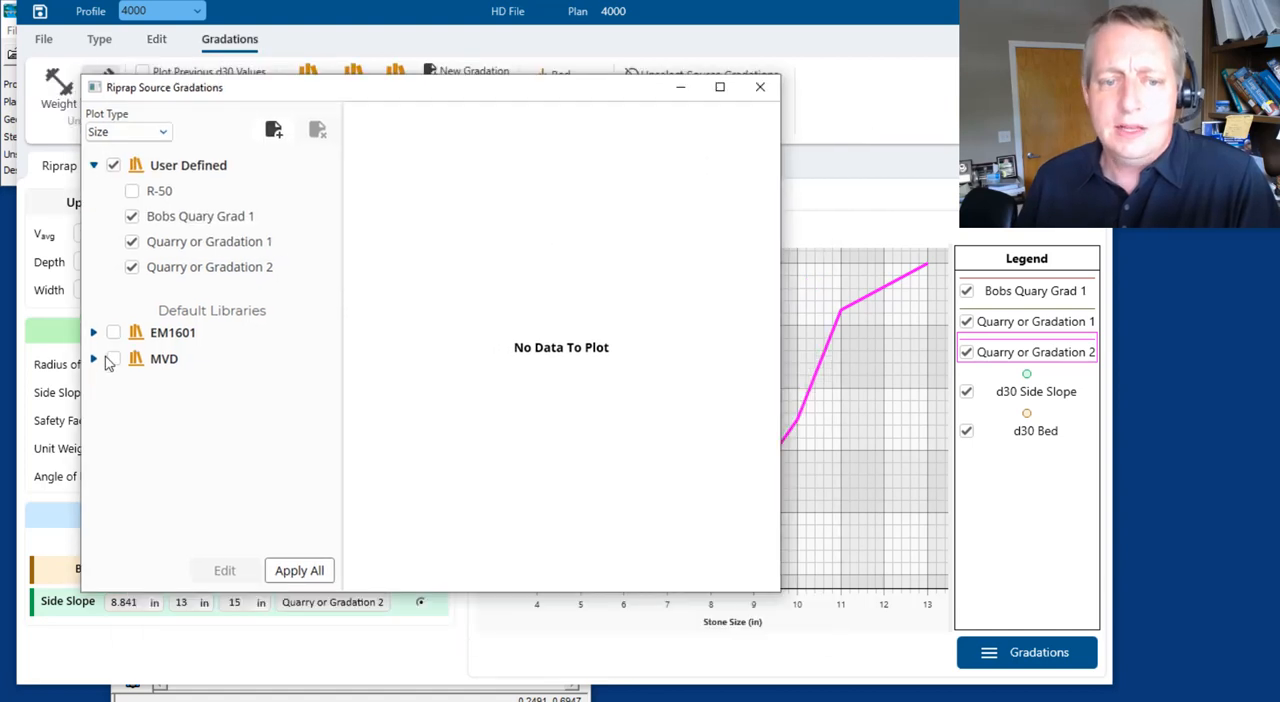
# Add the R-50 gradation from the MVD library to the plot and close the source gradations window
pyautogui.click(94, 359)
pyautogui.click(132, 409)
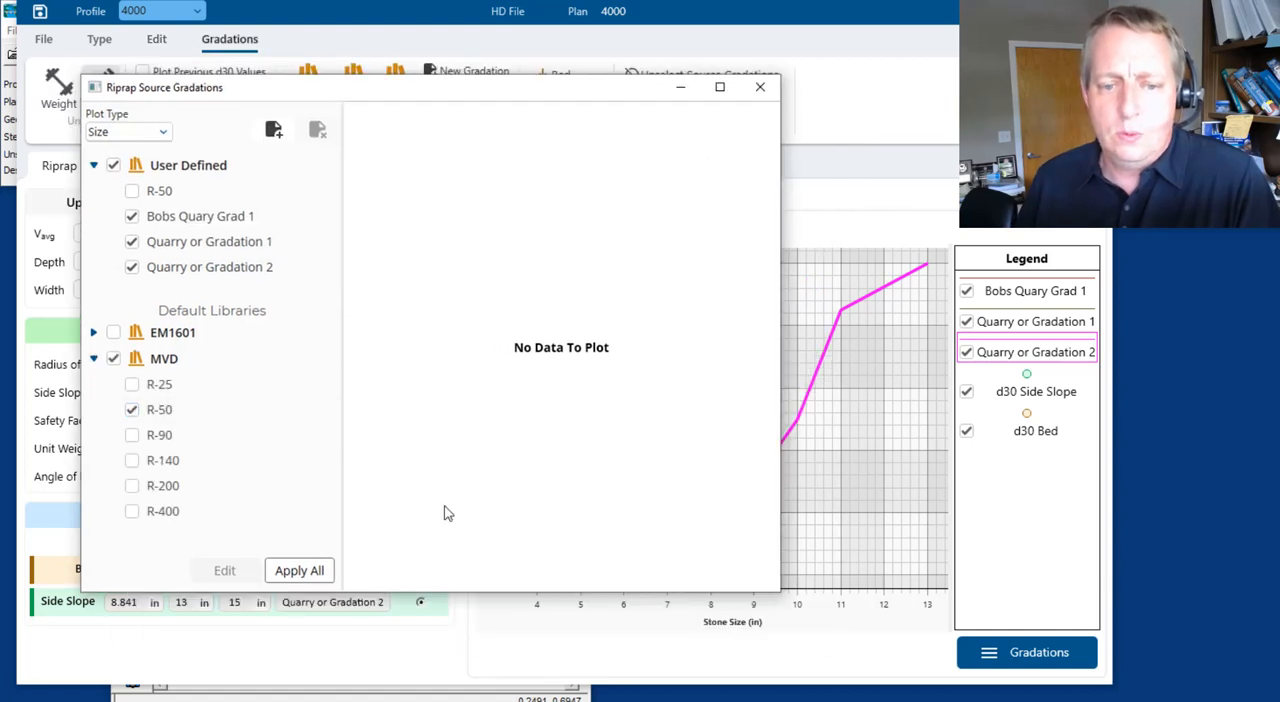
pyautogui.click(300, 572)
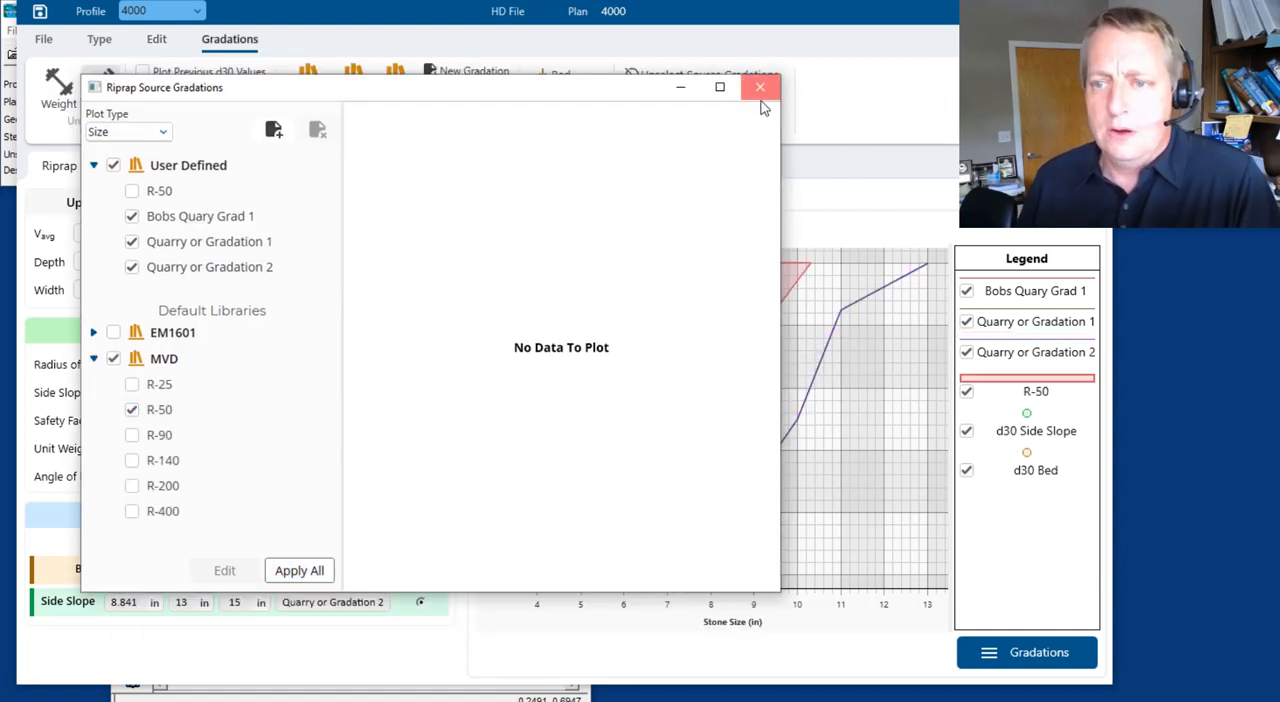
pyautogui.click(760, 88)
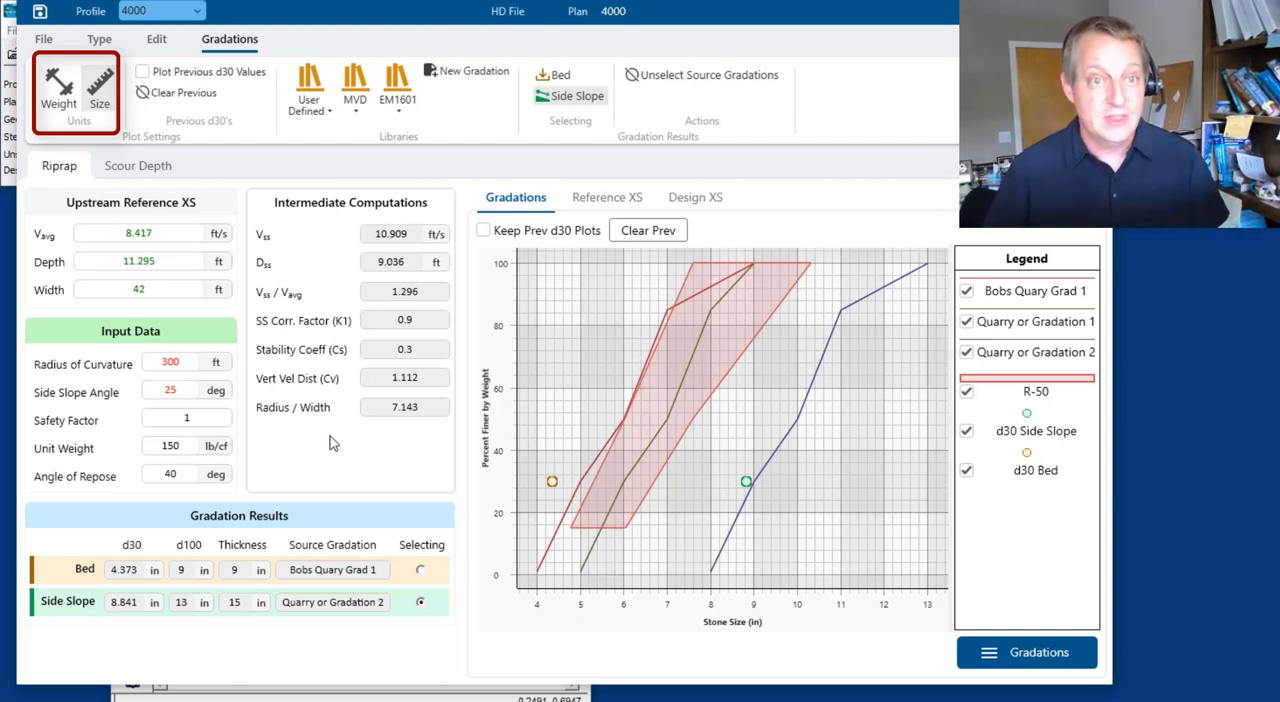
# Switch the gradation plot and results from stone size to weight units
pyautogui.click(65, 89)
pyautogui.click(84, 86)
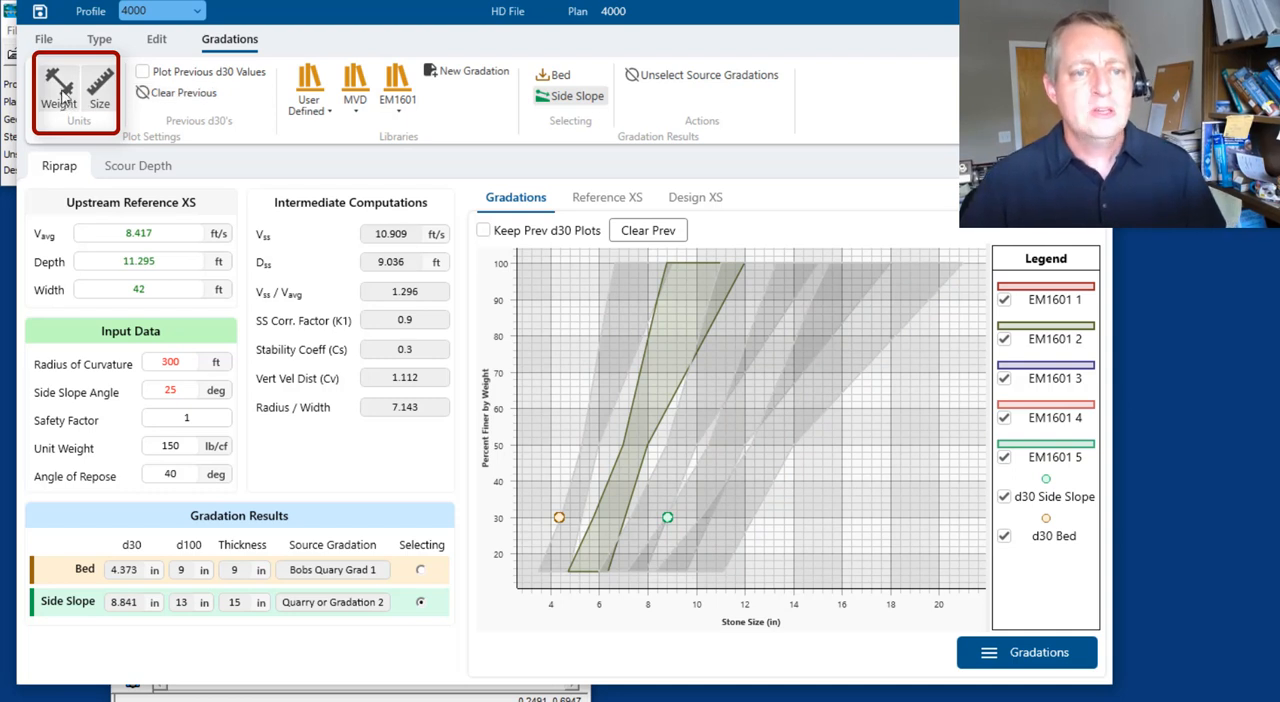
pyautogui.click(62, 95)
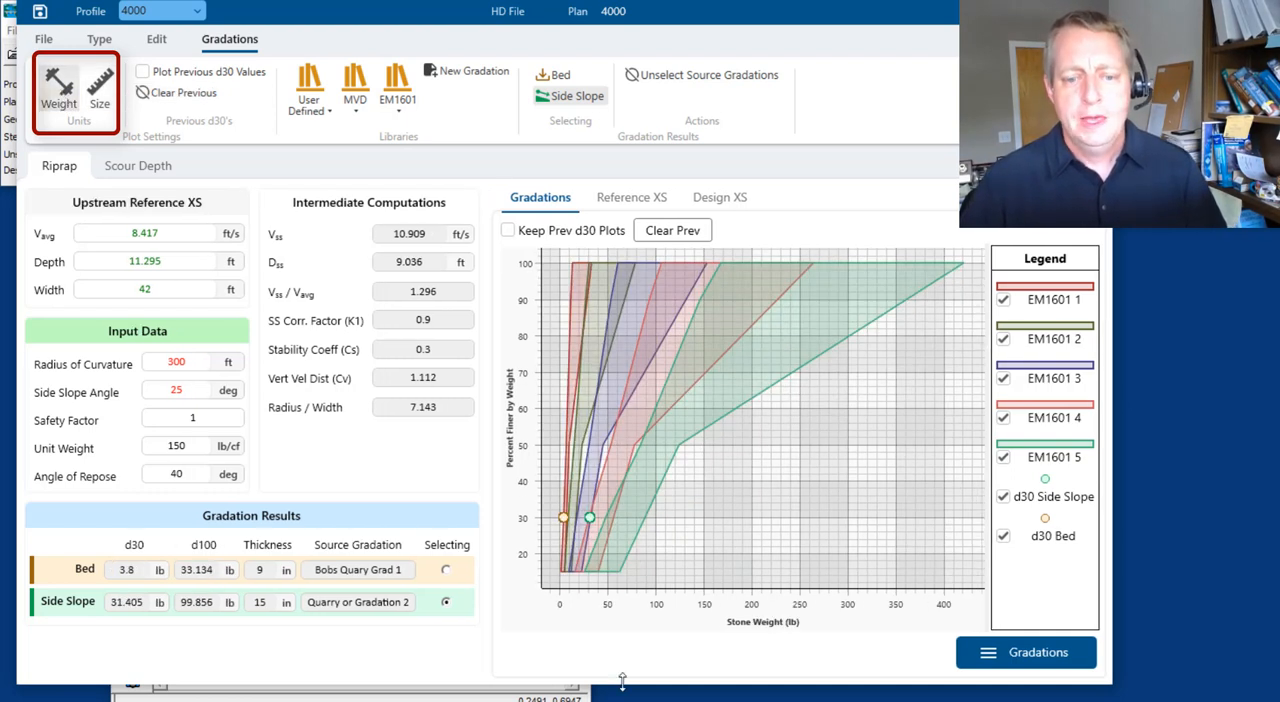